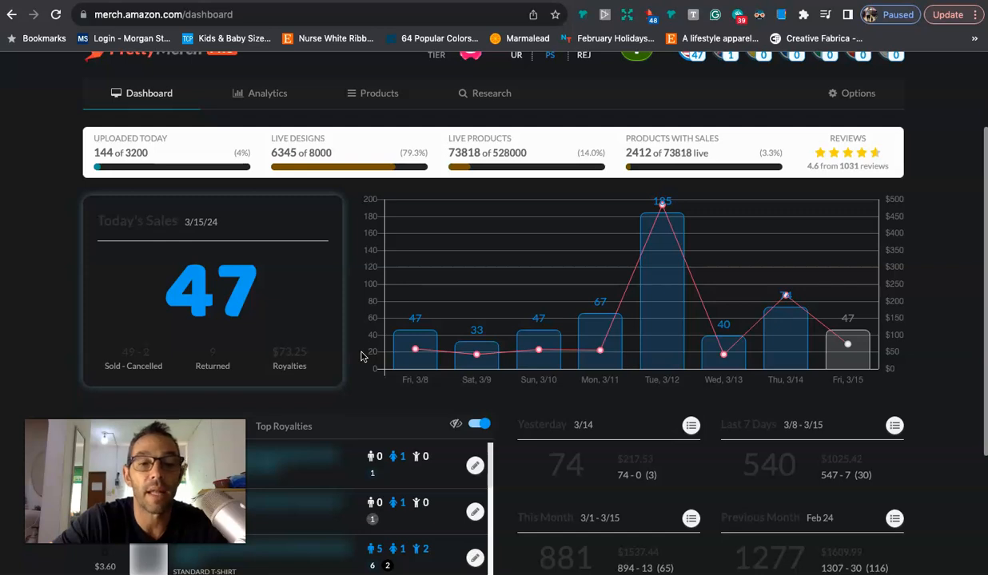
Step: Review the daily sales chart and the yesterday, weekly, monthly and all-time sales summaries on the Merch dashboard
click(361, 333)
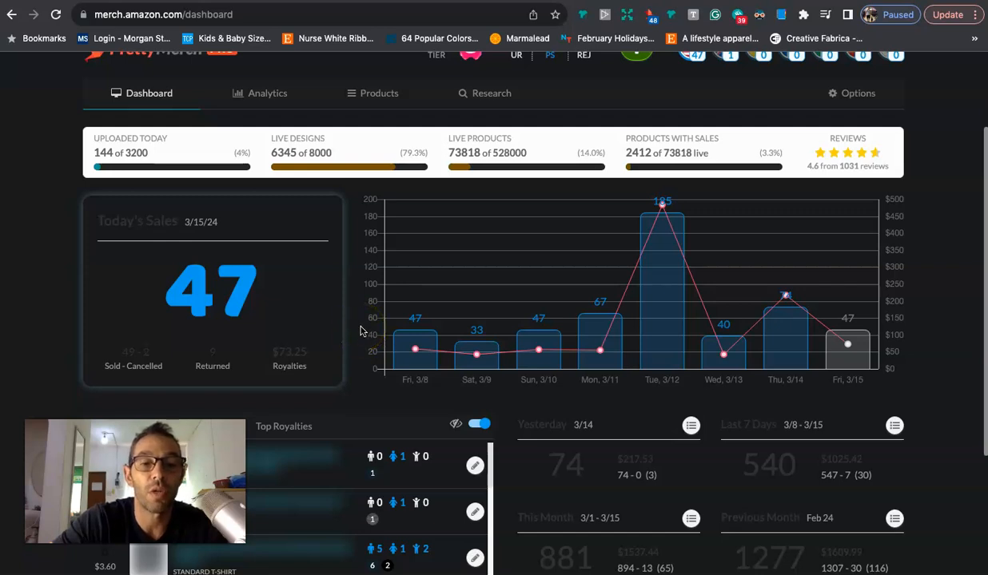
scroll(361, 331, down, 1)
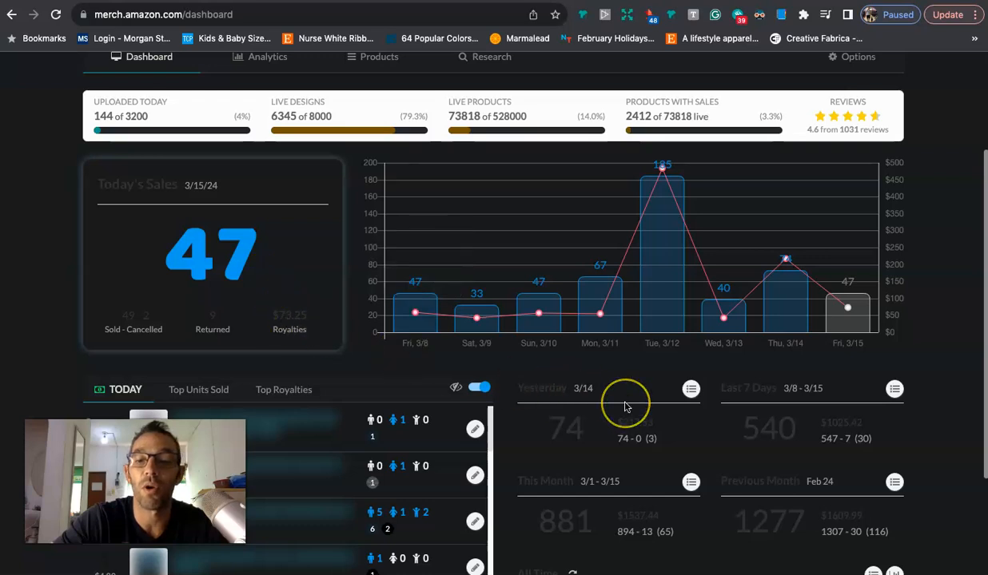
scroll(623, 404, down, 3)
scroll(626, 406, up, 5)
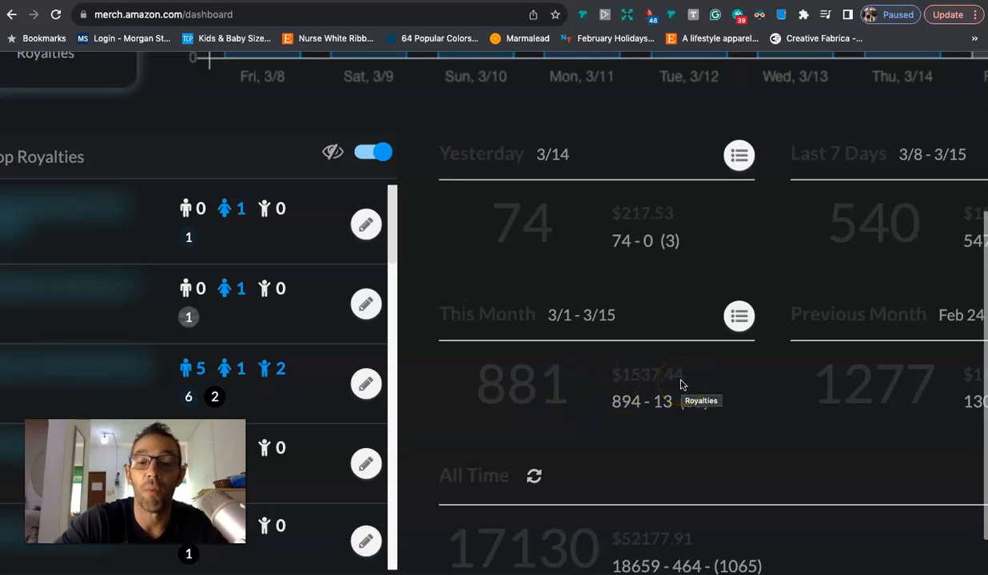
scroll(606, 353, down, 5)
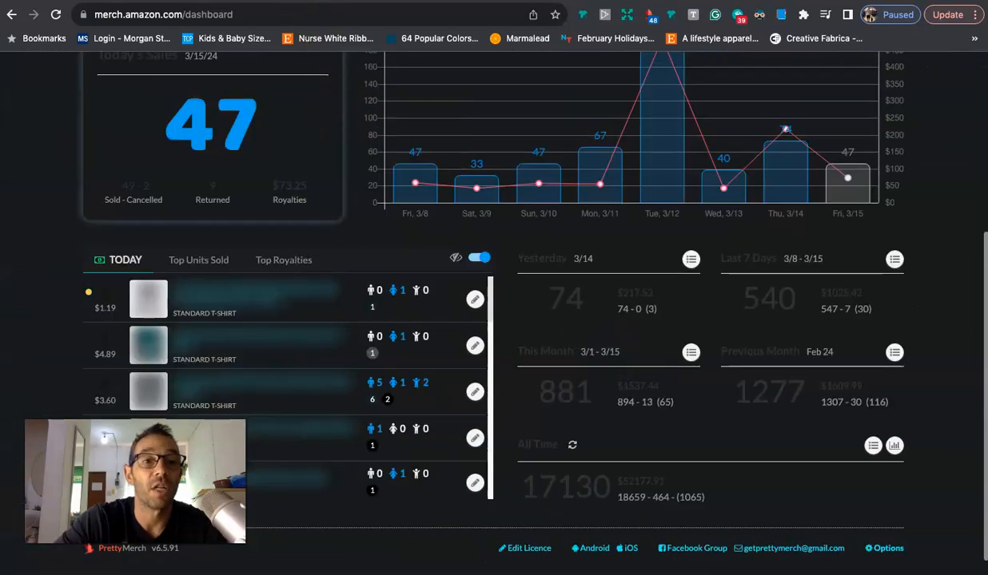
Step: Switch to the Instagram profile page and look through its posts of daily sales, royalties and total revenue
click(279, 0)
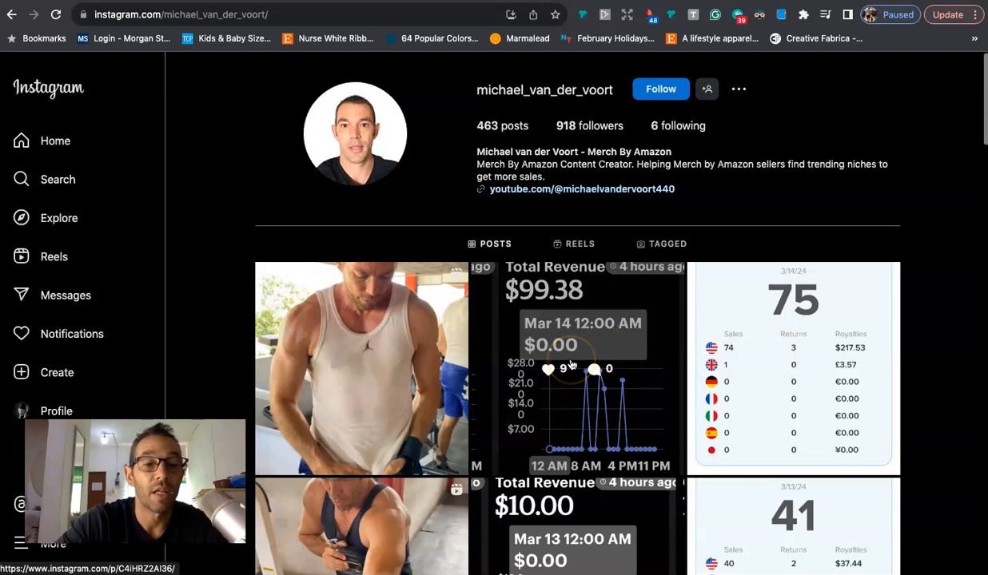
scroll(571, 365, down, 5)
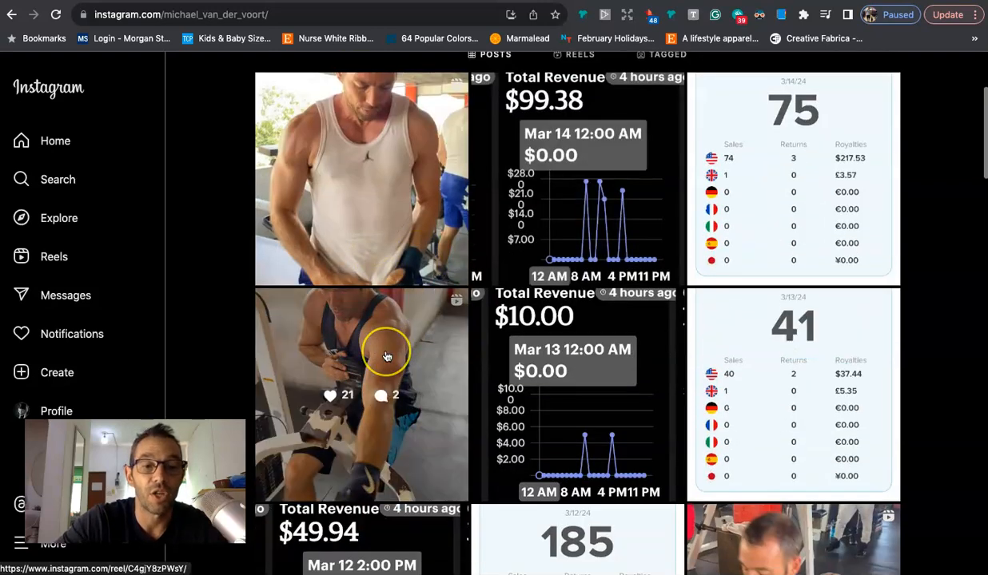
scroll(386, 357, down, 15)
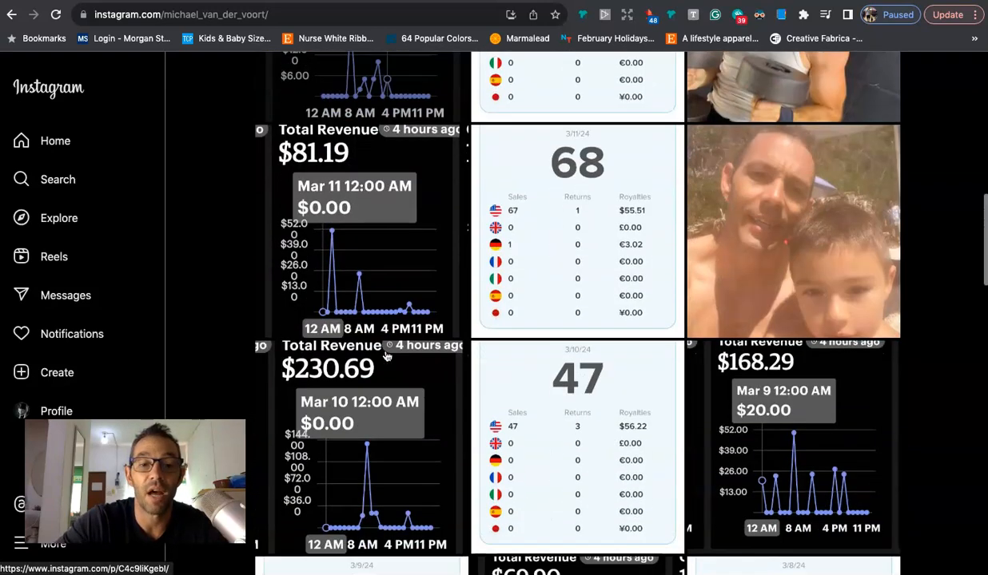
scroll(386, 356, down, 3)
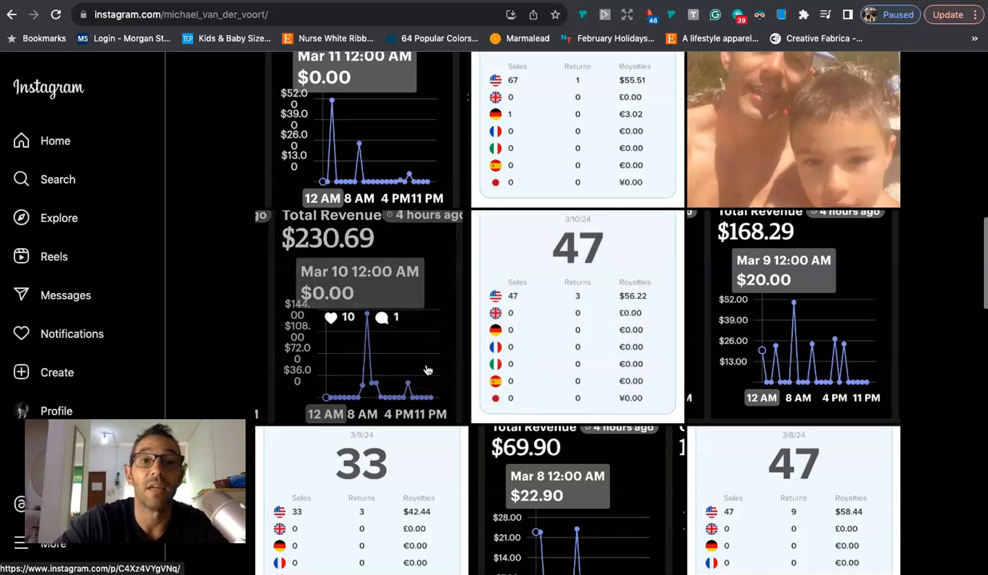
scroll(427, 370, up, 2)
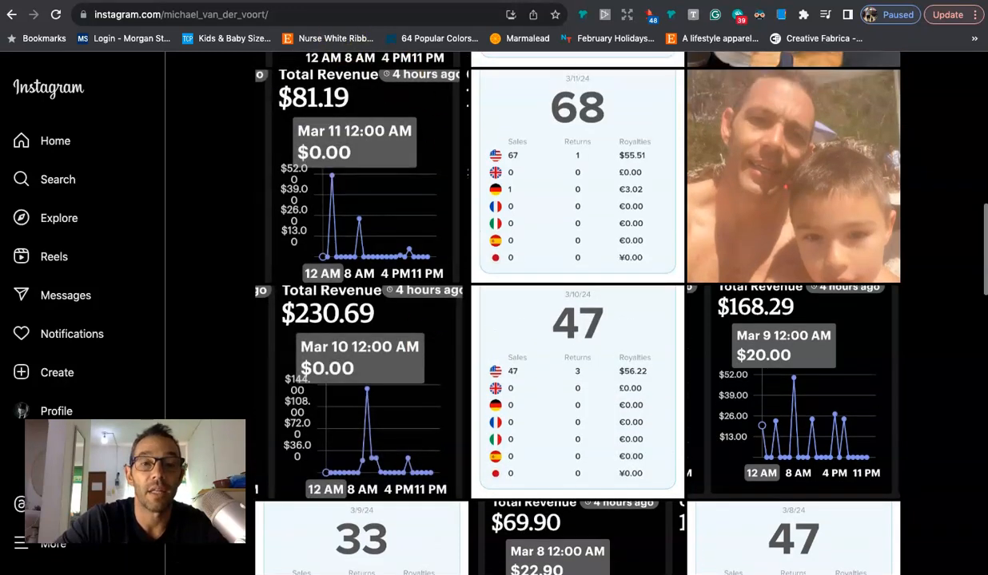
Step: Switch to the POD Report #27 PDF and read its cover, introduction and the Information section of the Update page
click(320, 1)
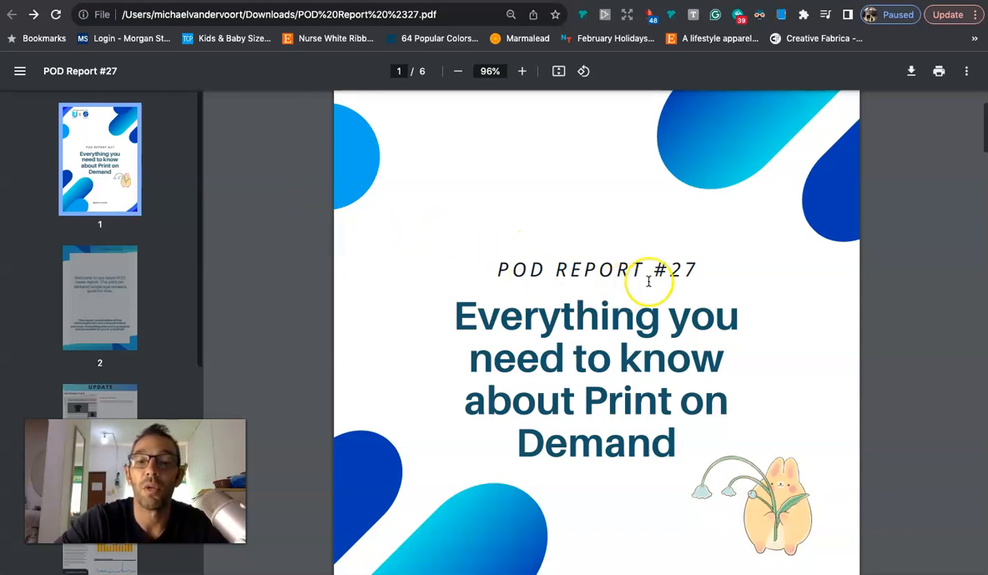
scroll(558, 322, down, 1)
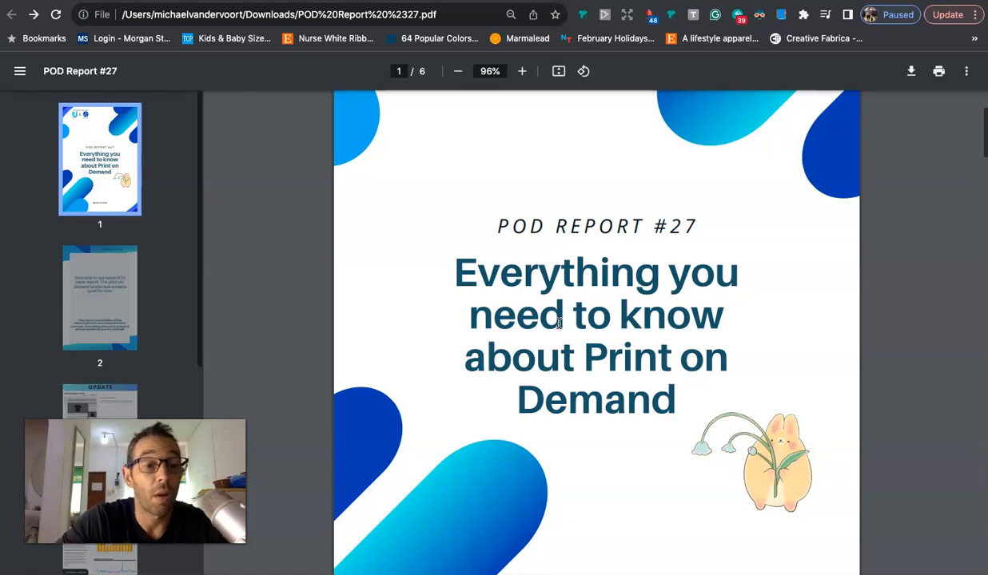
scroll(559, 323, down, 9)
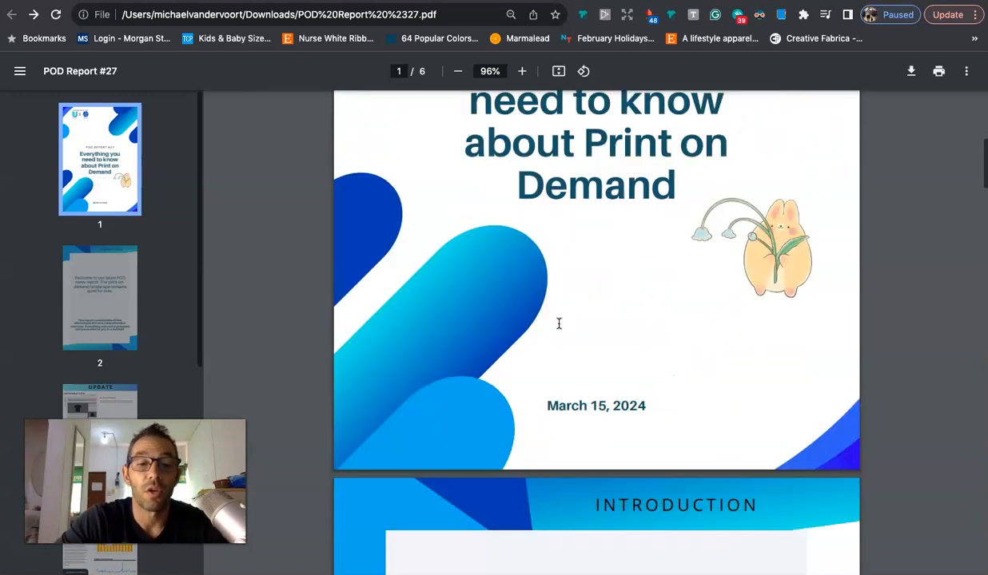
scroll(559, 323, down, 10)
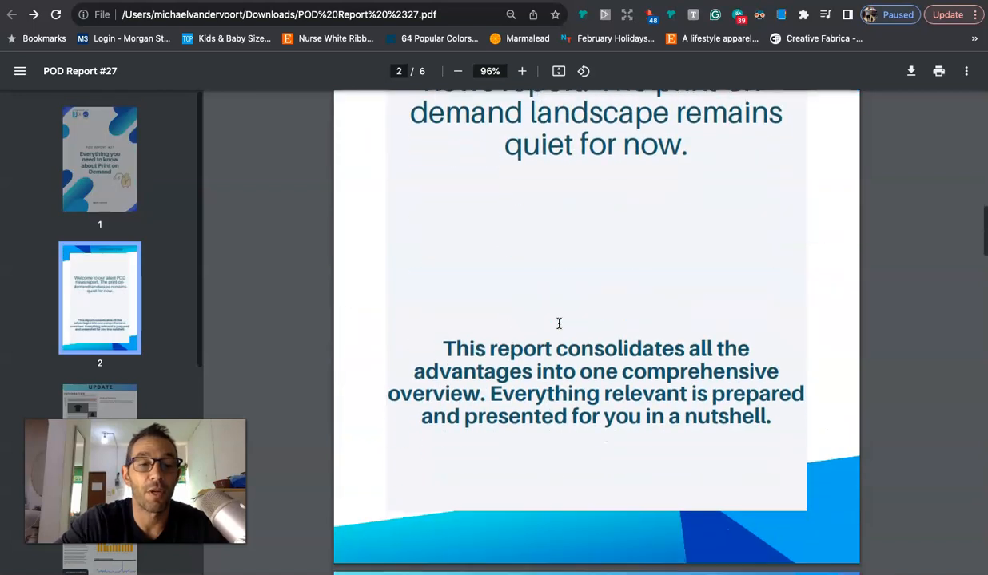
scroll(558, 323, down, 5)
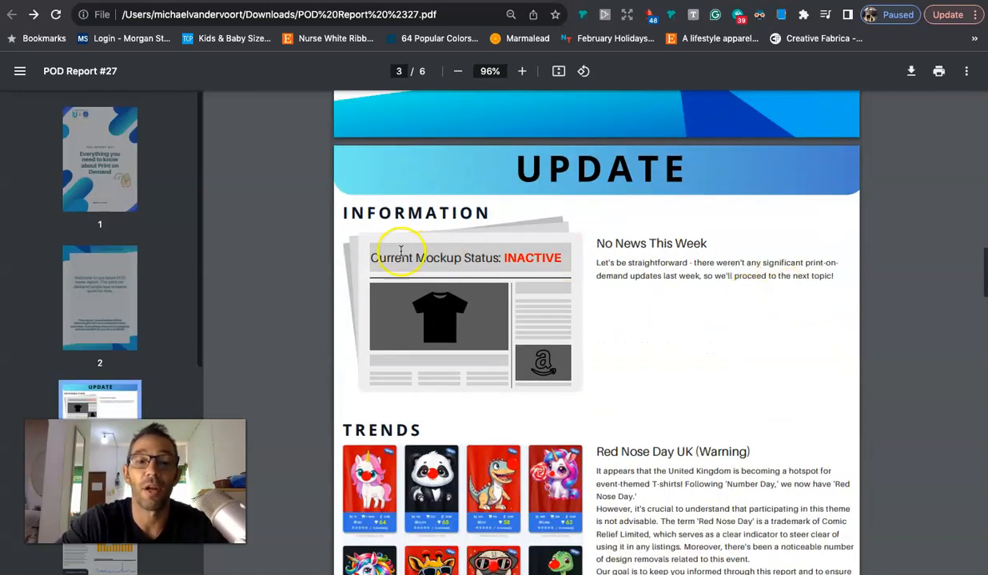
scroll(656, 276, up, 5)
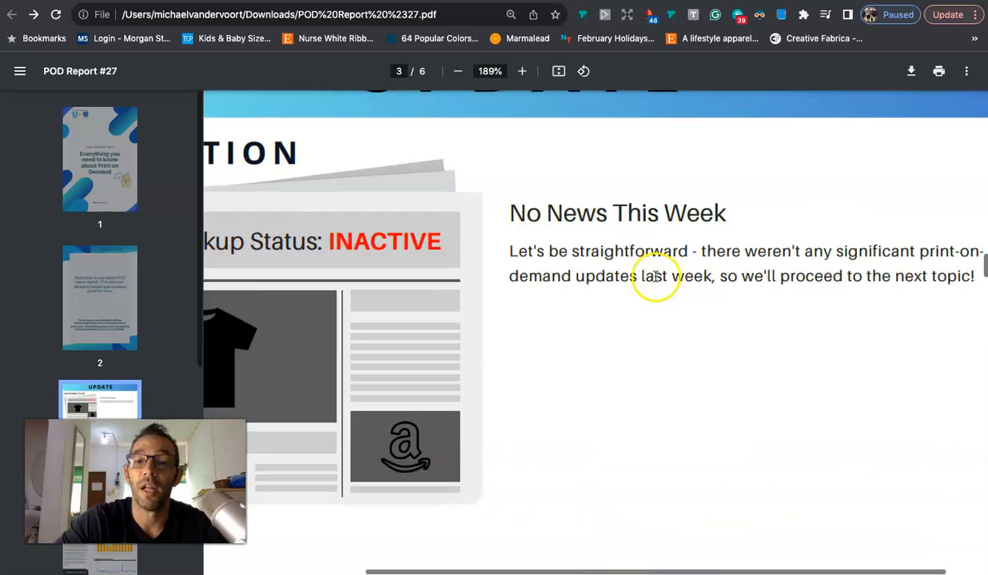
scroll(727, 266, right, 2)
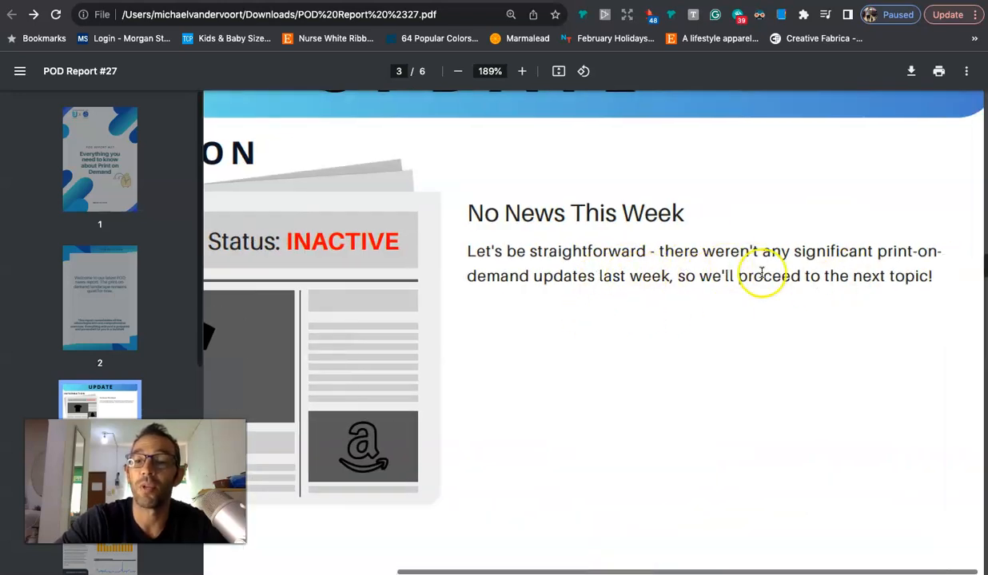
scroll(759, 273, down, 5)
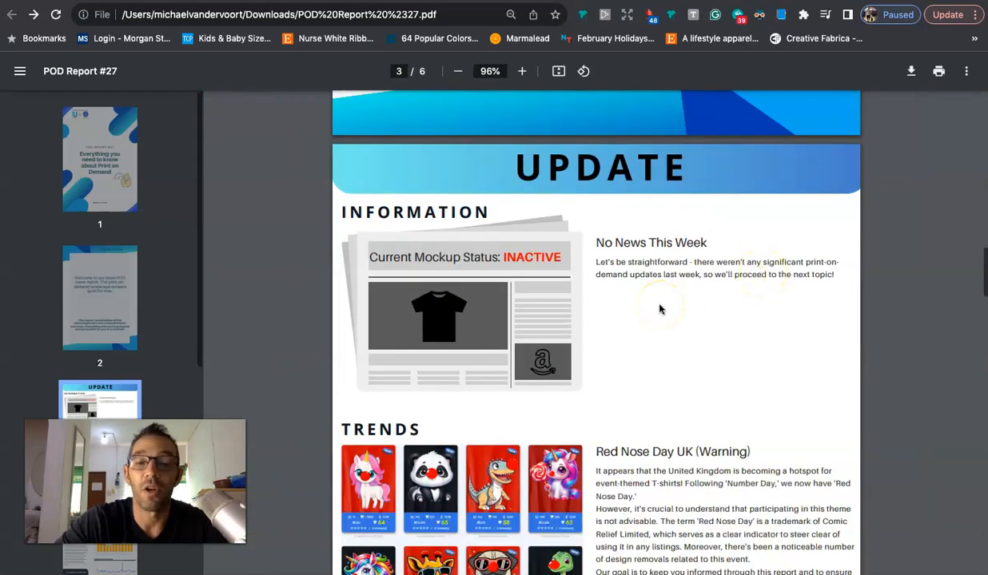
Step: Read the Red Nose Day UK warning in the report's Trends section and examine its example designs up close
scroll(659, 309, down, 1)
scroll(659, 310, down, 2)
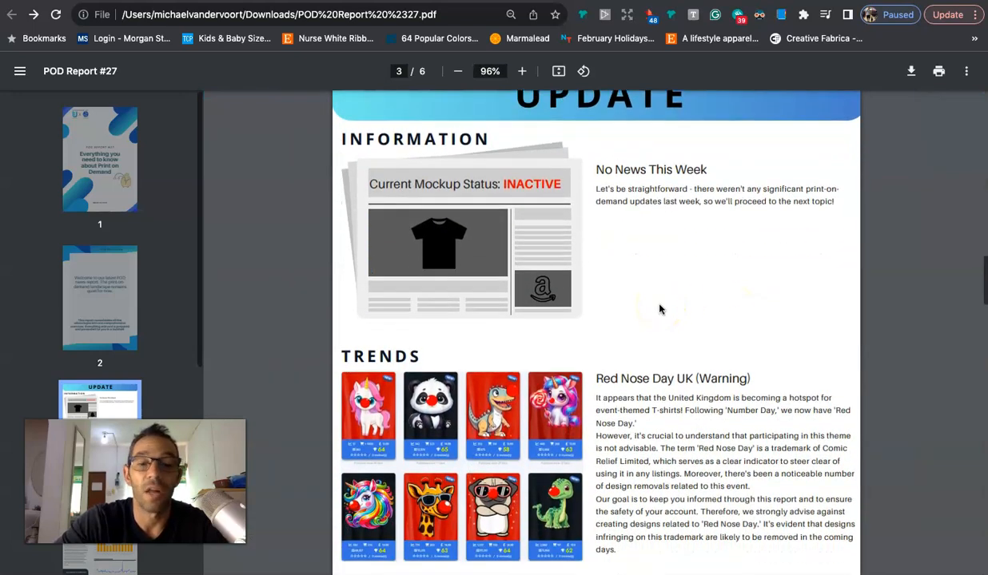
scroll(660, 309, down, 3)
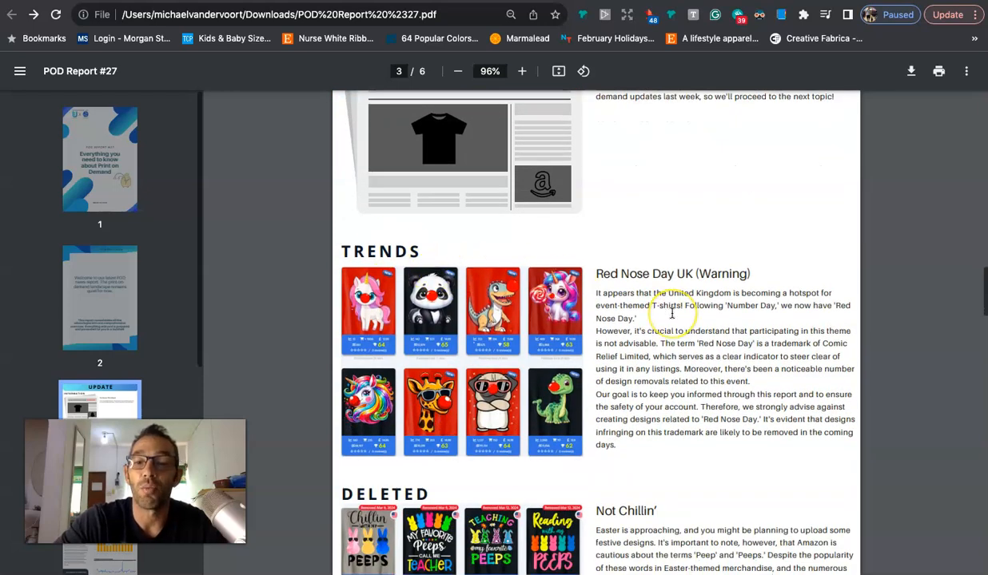
scroll(671, 315, up, 5)
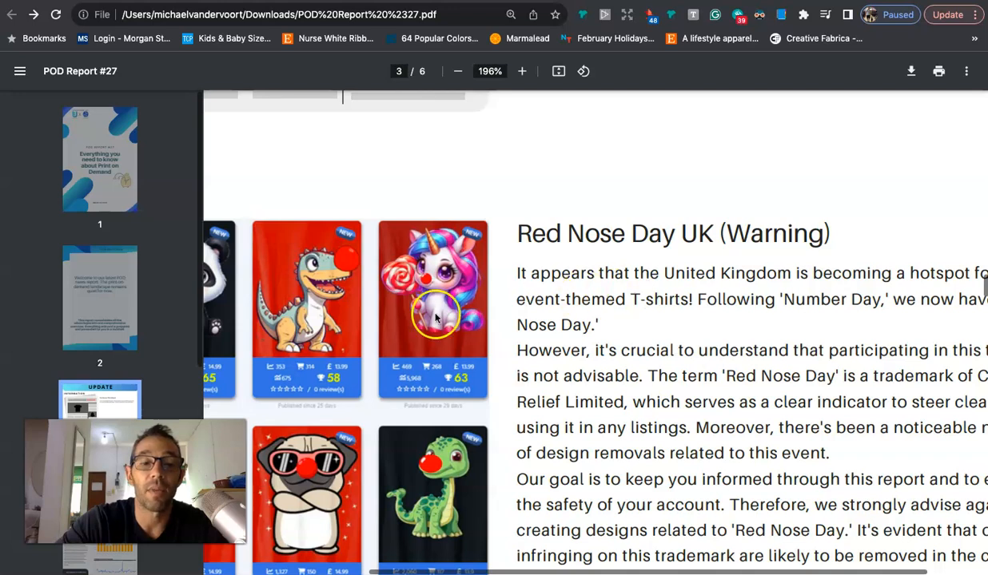
scroll(434, 309, left, 2)
scroll(436, 316, right, 2)
scroll(436, 318, right, 2)
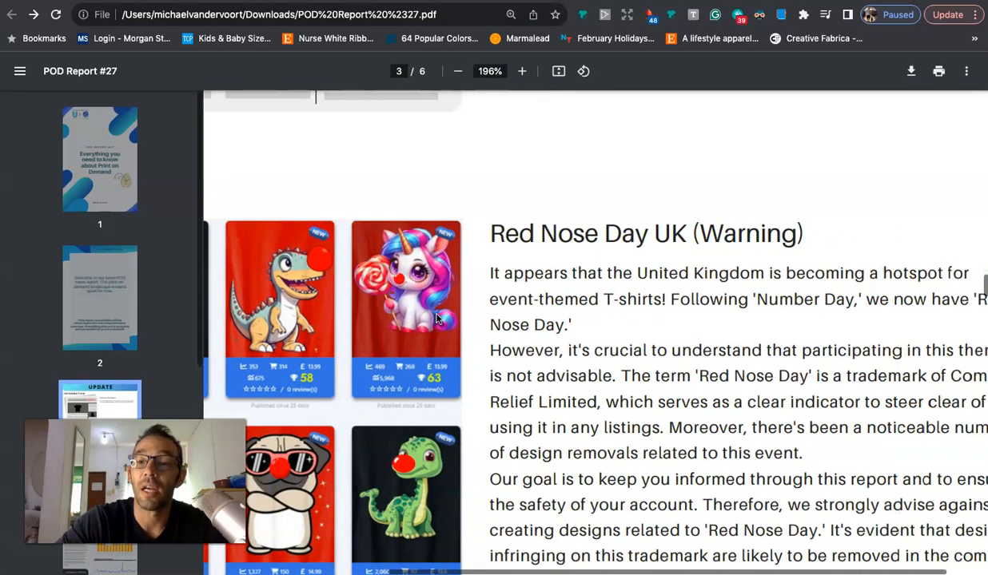
scroll(588, 350, right, 2)
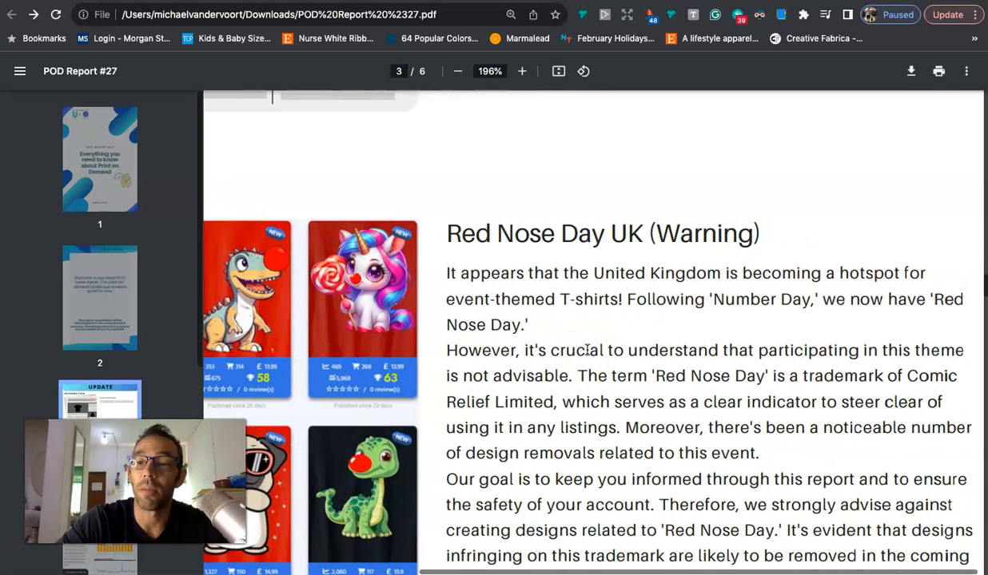
scroll(574, 358, down, 1)
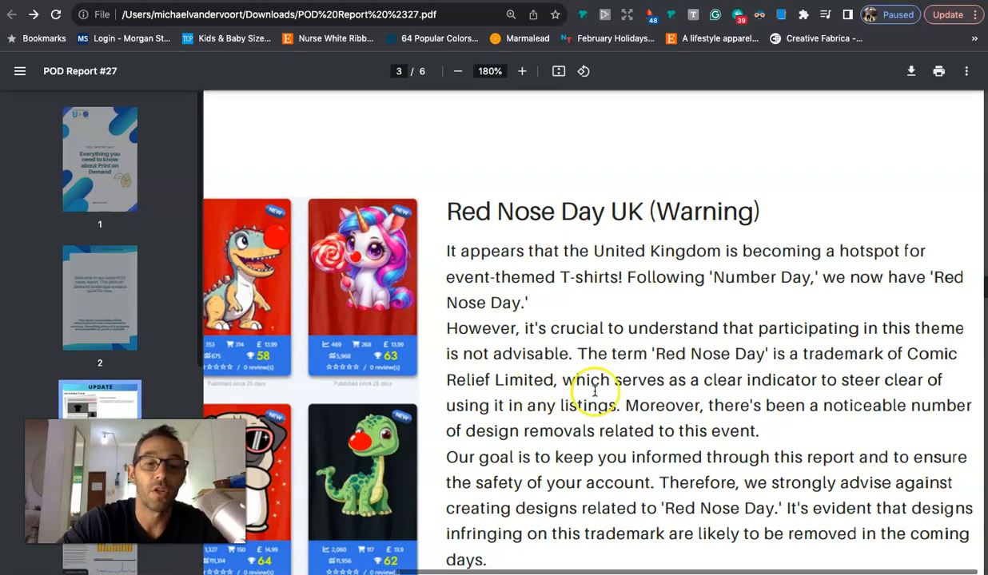
scroll(594, 391, down, 5)
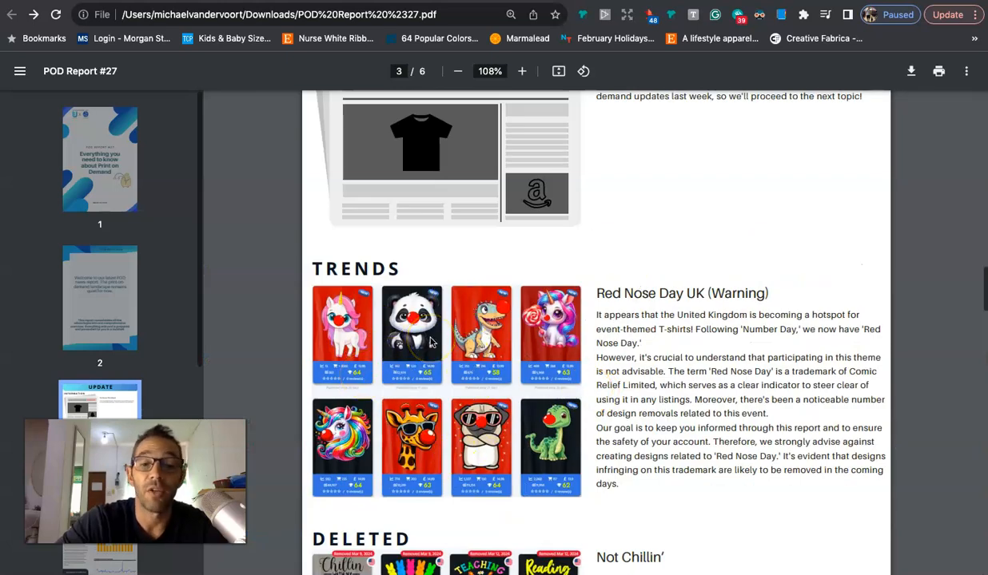
Step: Examine the removed Peeps designs in the report's Deleted section at a larger size
scroll(430, 342, down, 2)
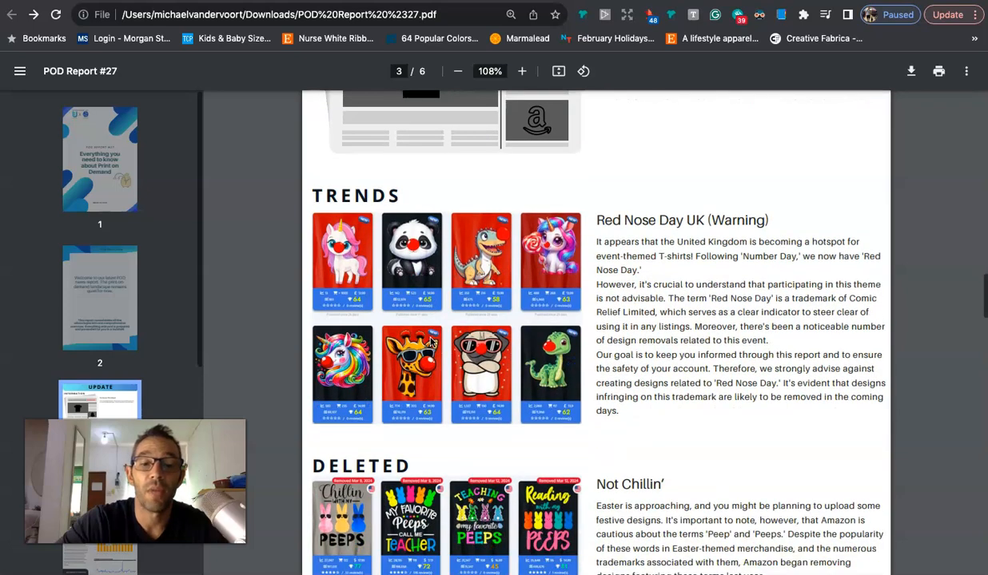
scroll(430, 343, down, 4)
scroll(430, 342, up, 5)
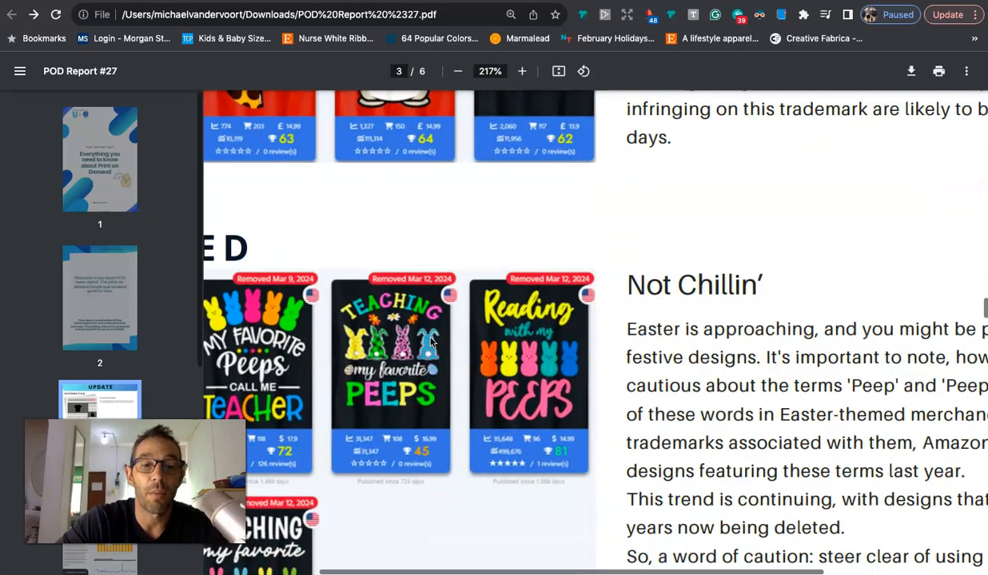
scroll(430, 343, left, 1)
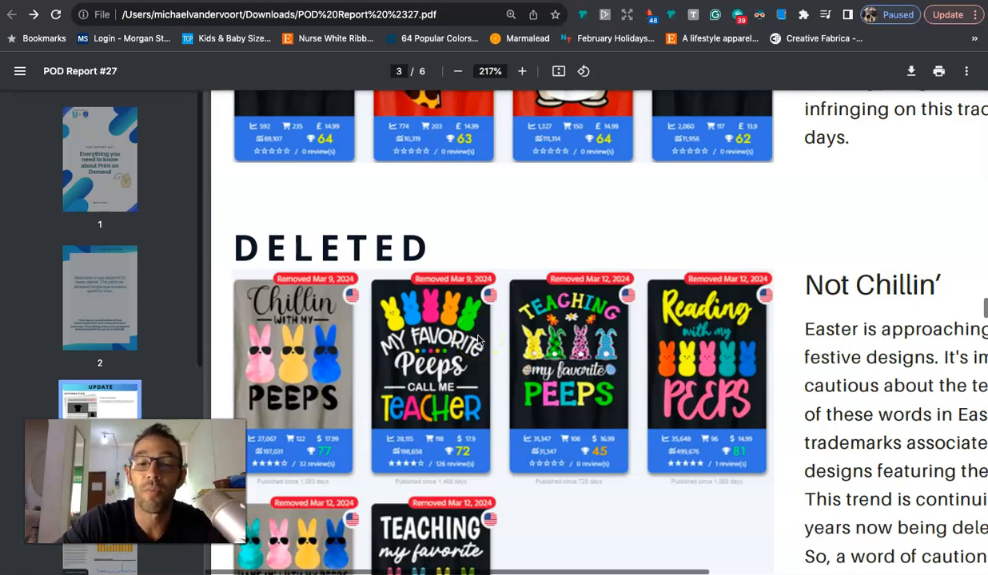
scroll(478, 340, down, 1)
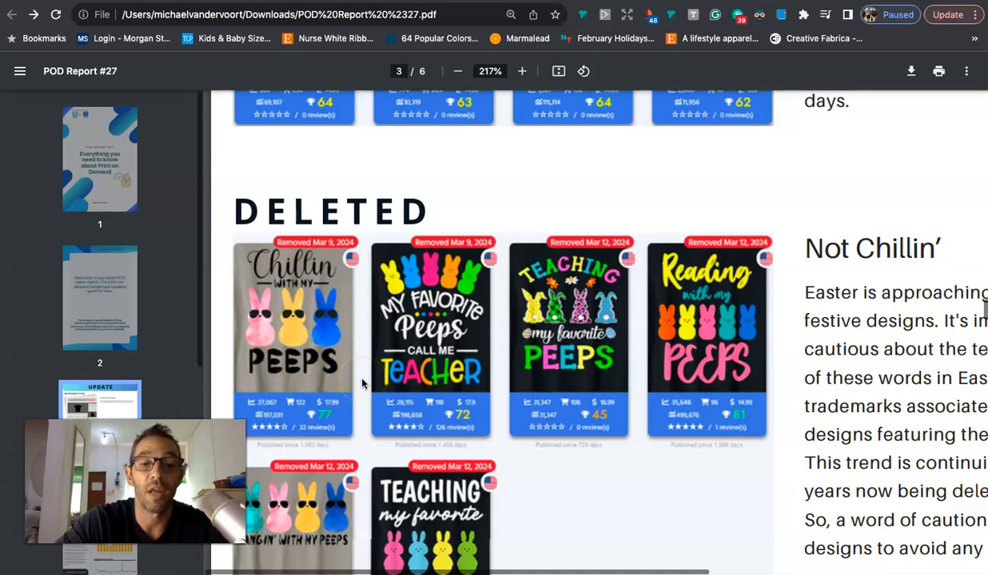
scroll(363, 383, down, 5)
Step: Read the (Anti)Littering niche report's At A Glance text, Search Volume and five-year trend charts, and Key Metrics US Market
scroll(520, 342, down, 3)
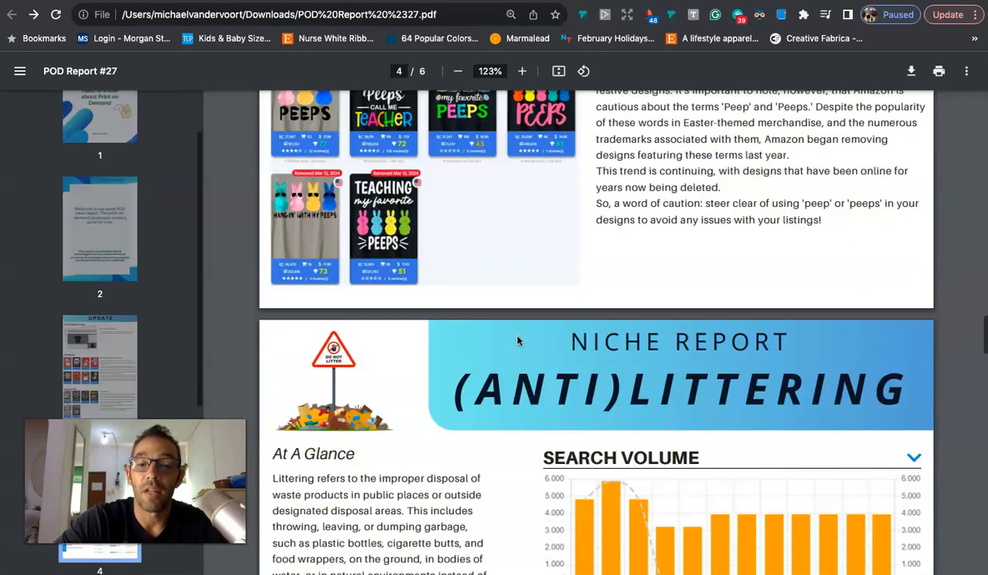
scroll(517, 341, down, 1)
scroll(517, 341, down, 3)
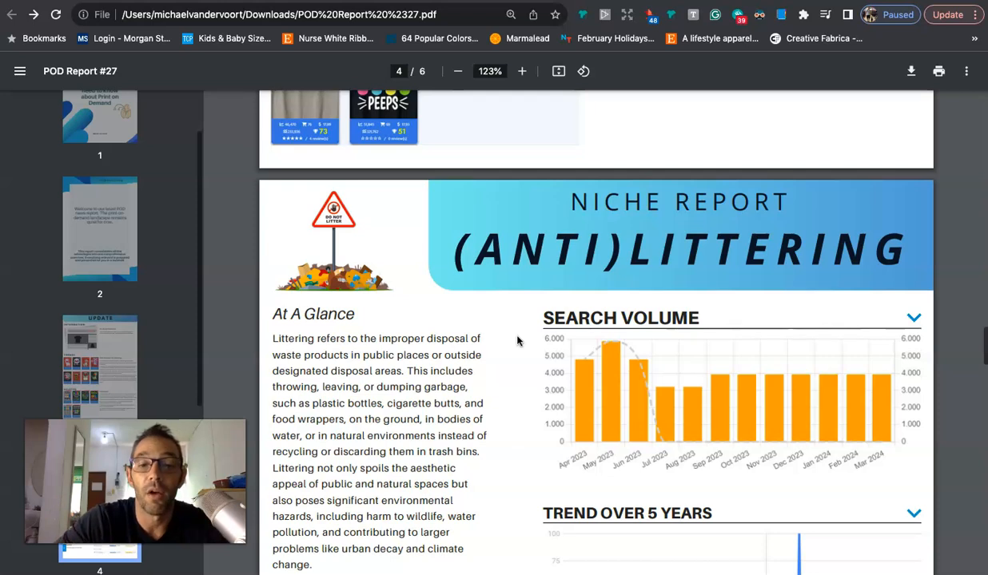
scroll(517, 342, down, 2)
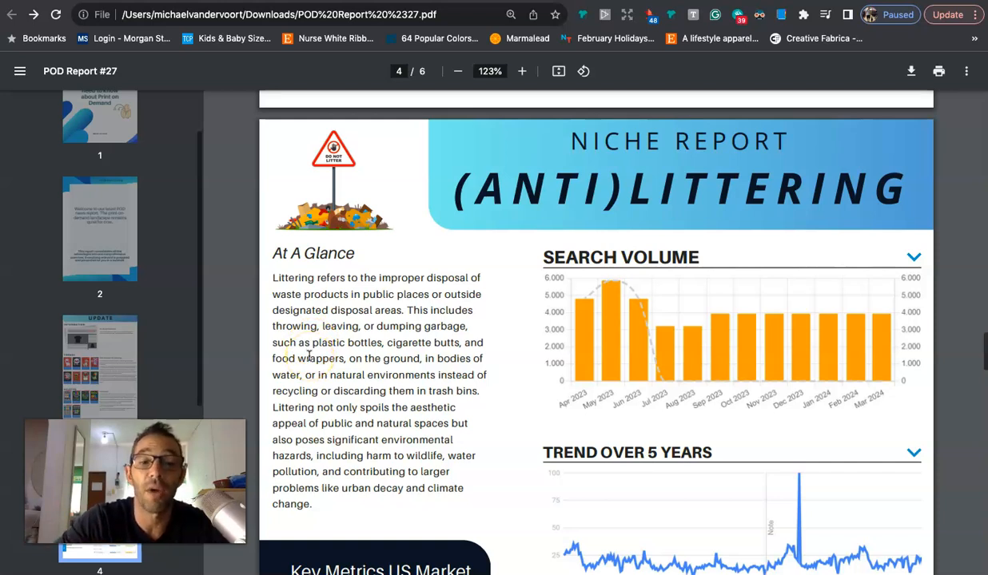
scroll(454, 328, down, 1)
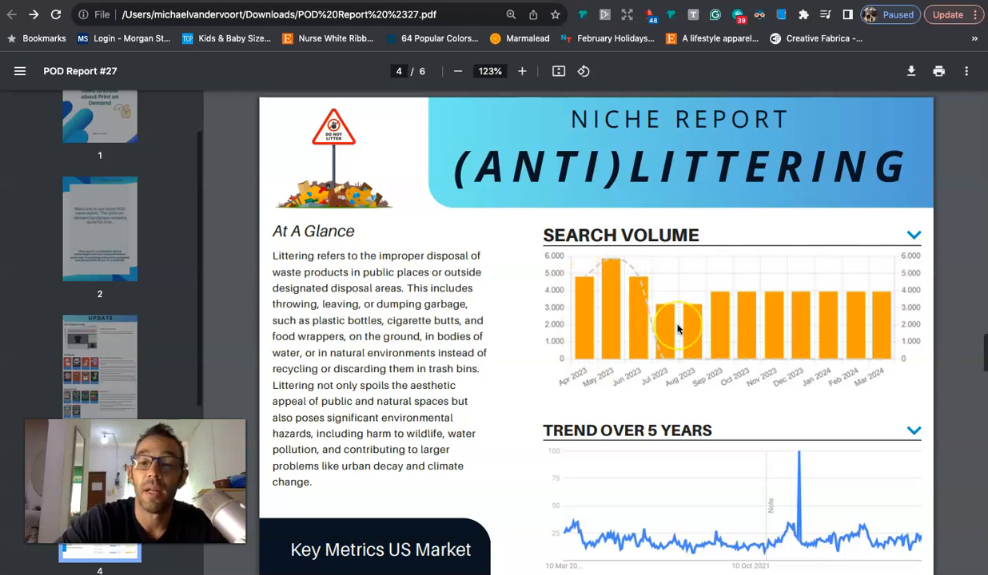
scroll(678, 328, down, 3)
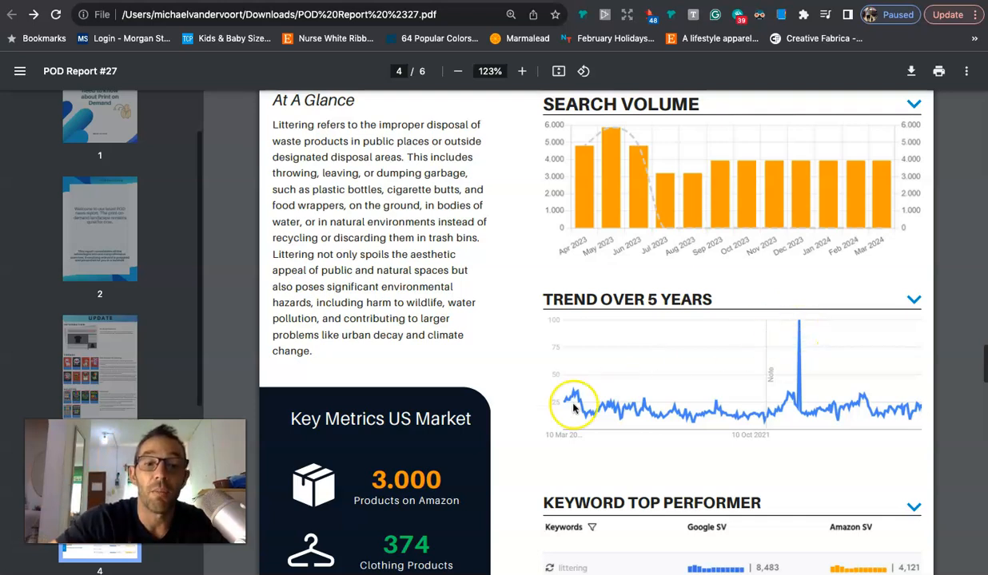
scroll(410, 381, down, 2)
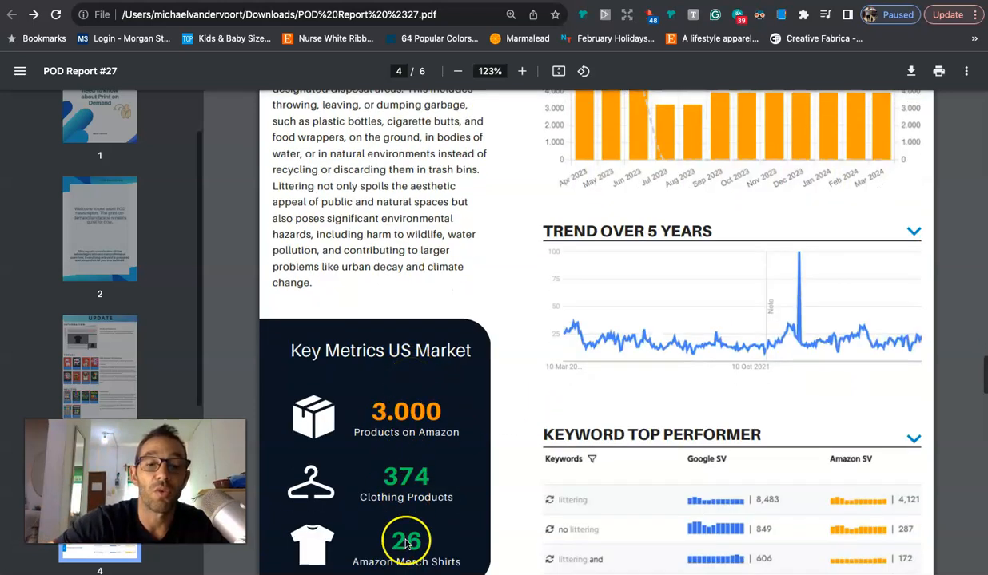
scroll(436, 517, down, 4)
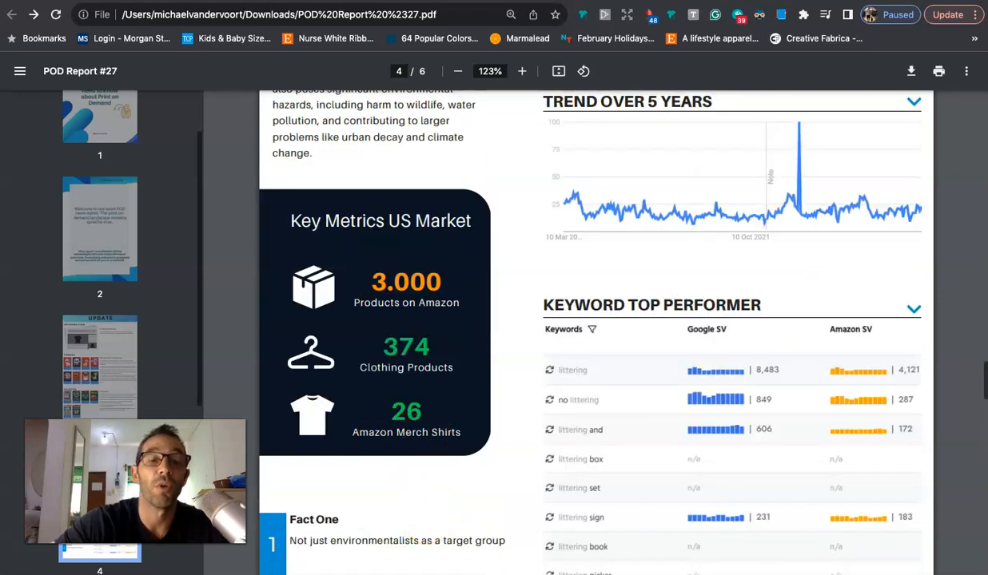
Step: Check the Merch Informer search for littering T-shirts, then switch to its Amazon results and browse the listed designs and their sales ranks
click(336, 1)
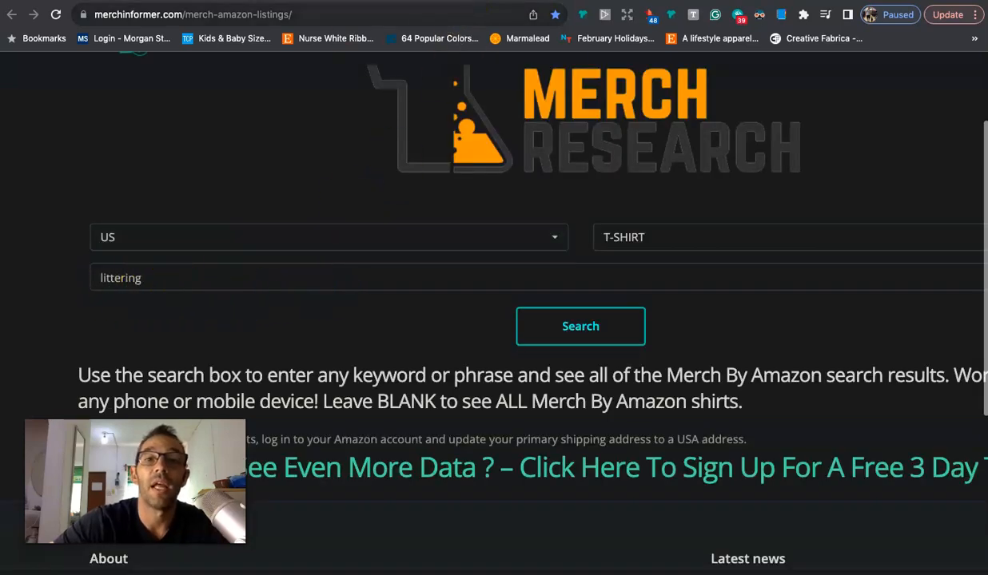
click(447, 2)
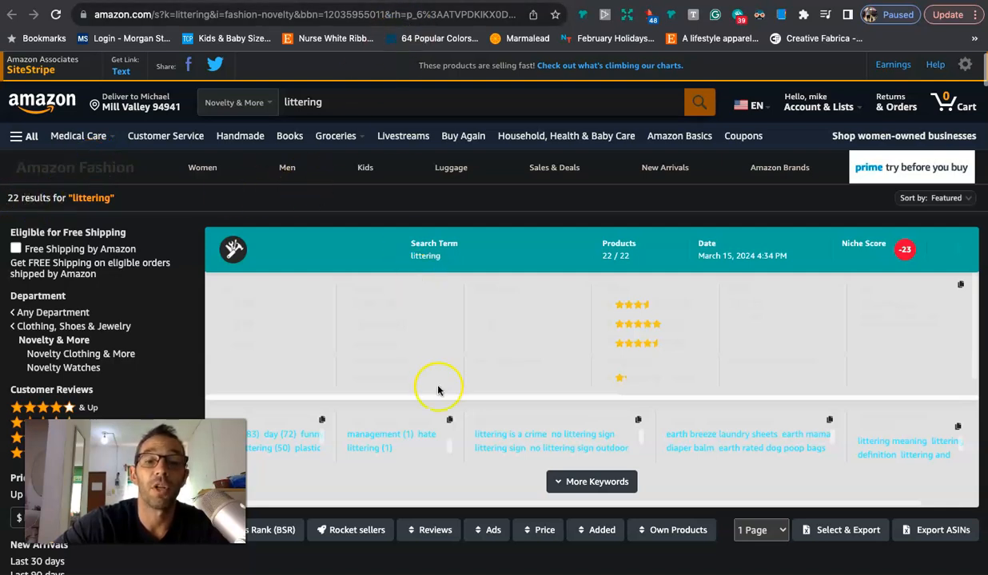
scroll(438, 390, down, 1)
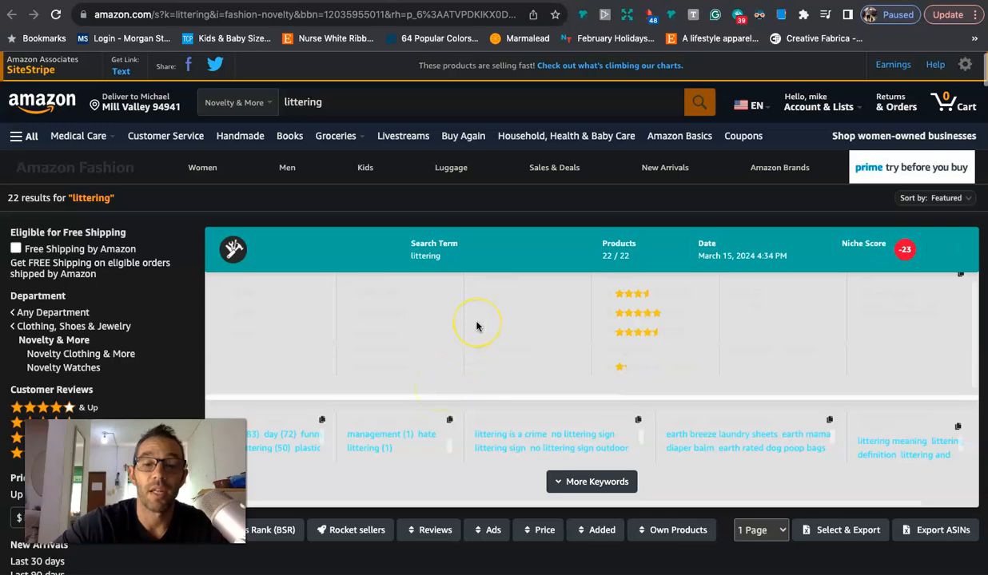
scroll(478, 326, down, 10)
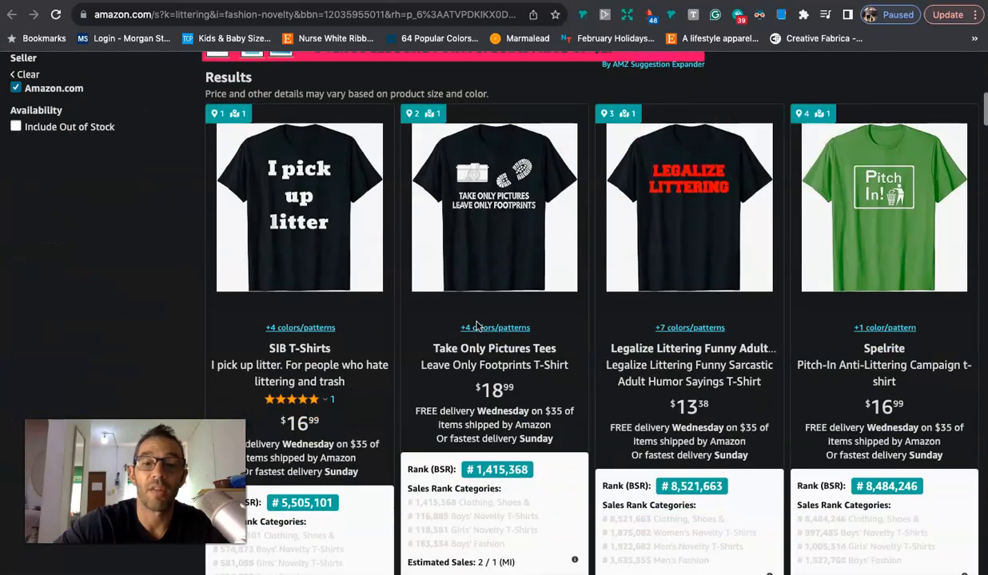
scroll(477, 326, down, 2)
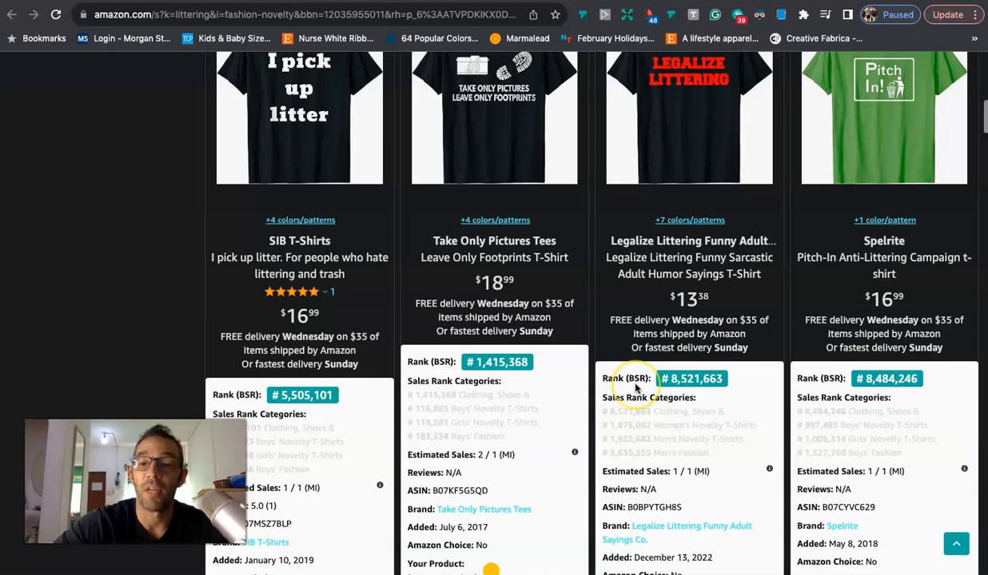
scroll(637, 387, down, 10)
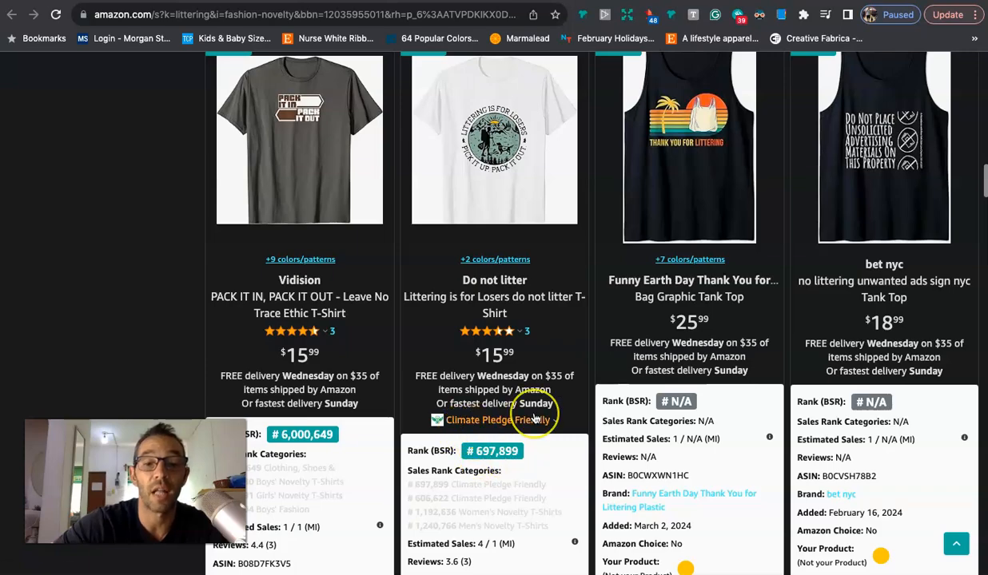
scroll(545, 409, down, 10)
scroll(534, 419, down, 3)
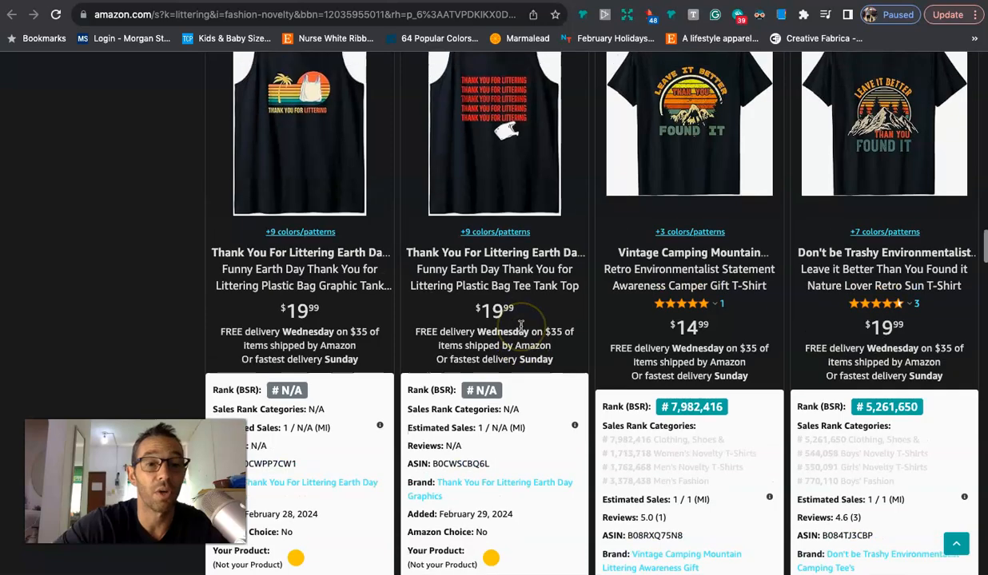
scroll(520, 326, down, 15)
scroll(520, 326, up, 3)
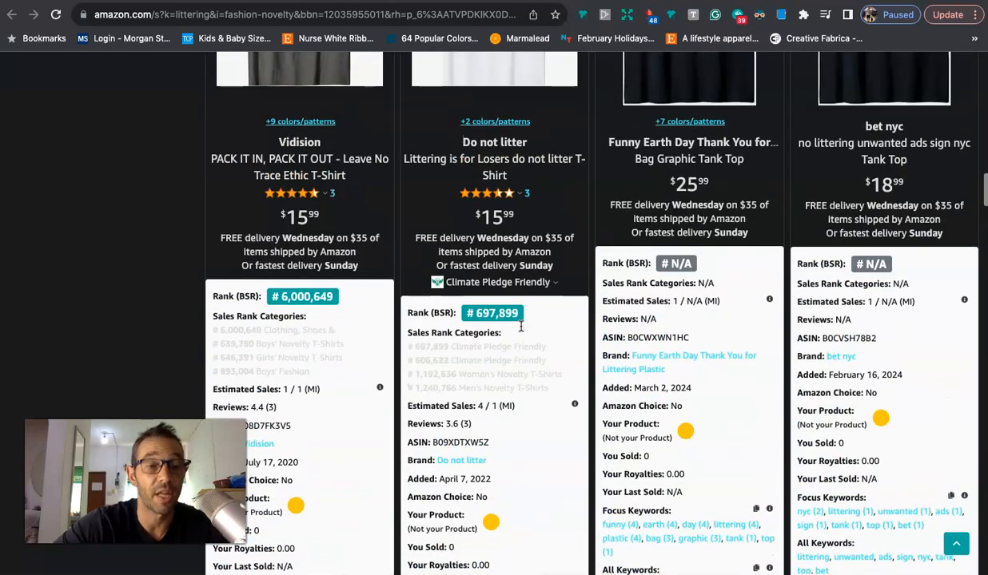
scroll(520, 326, down, 15)
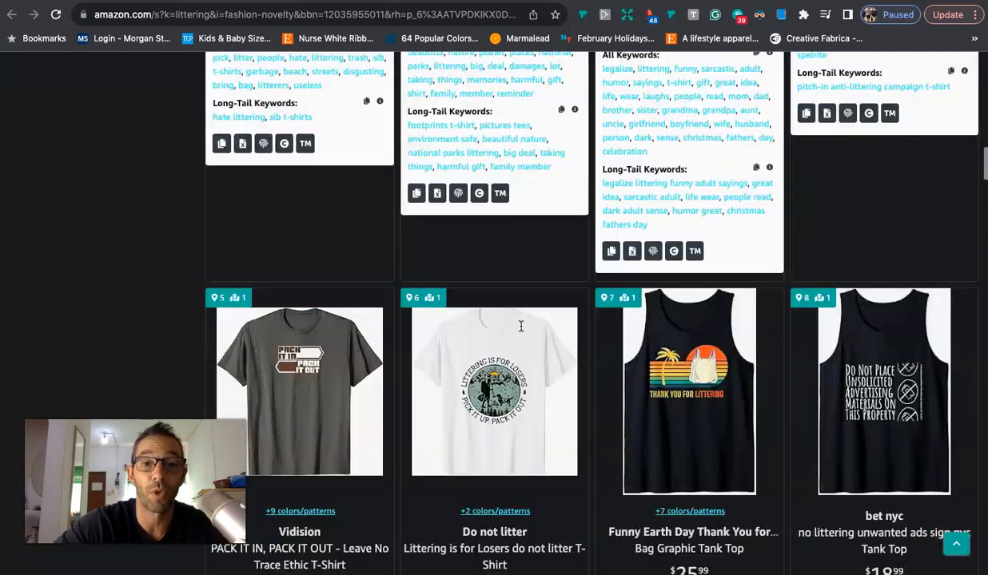
scroll(520, 326, up, 5)
scroll(521, 326, up, 6)
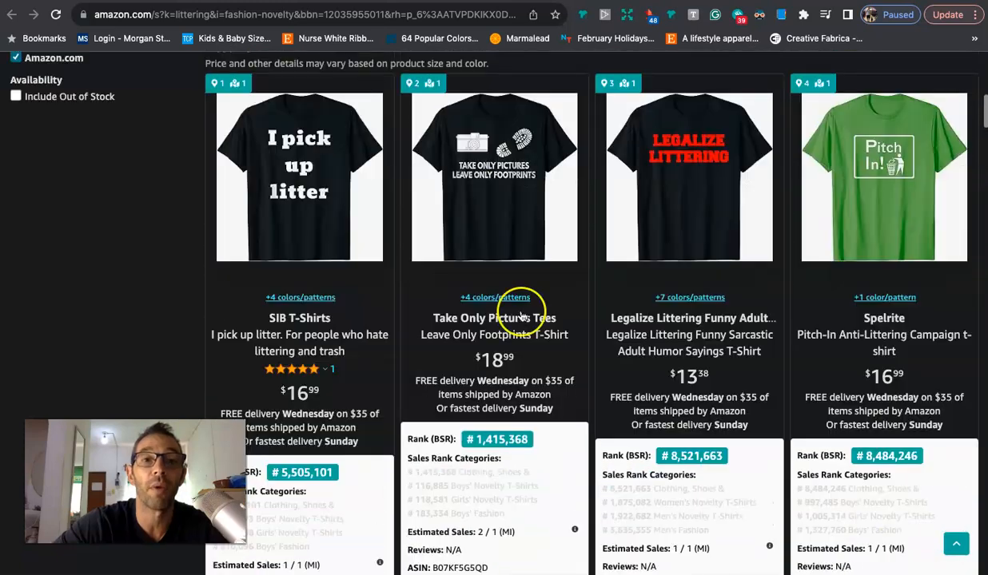
Step: Return to the POD Report #27 PDF and examine the Keyword Top Performer table's littering keywords up close
key(ctrl+shift+Tab)
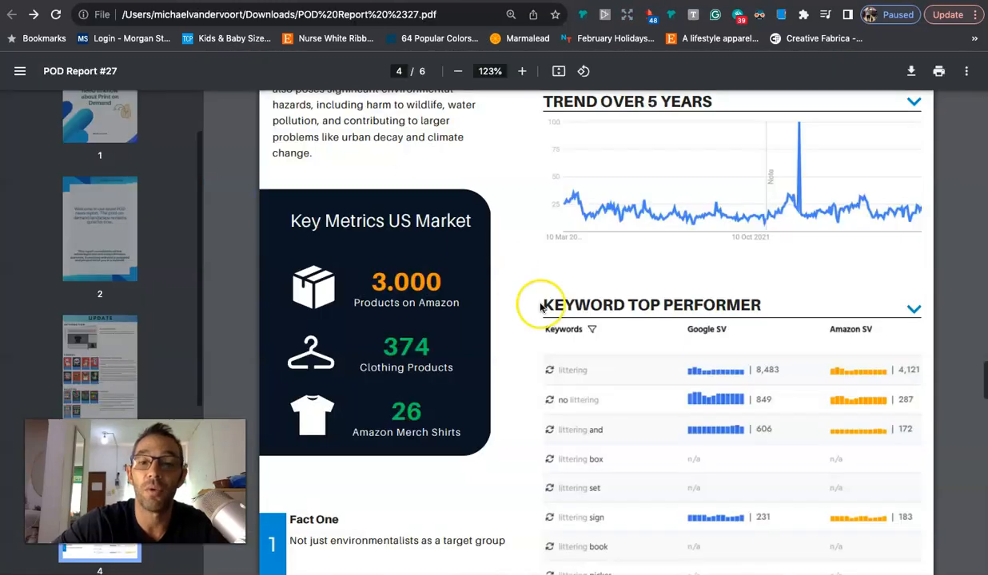
scroll(543, 308, down, 1)
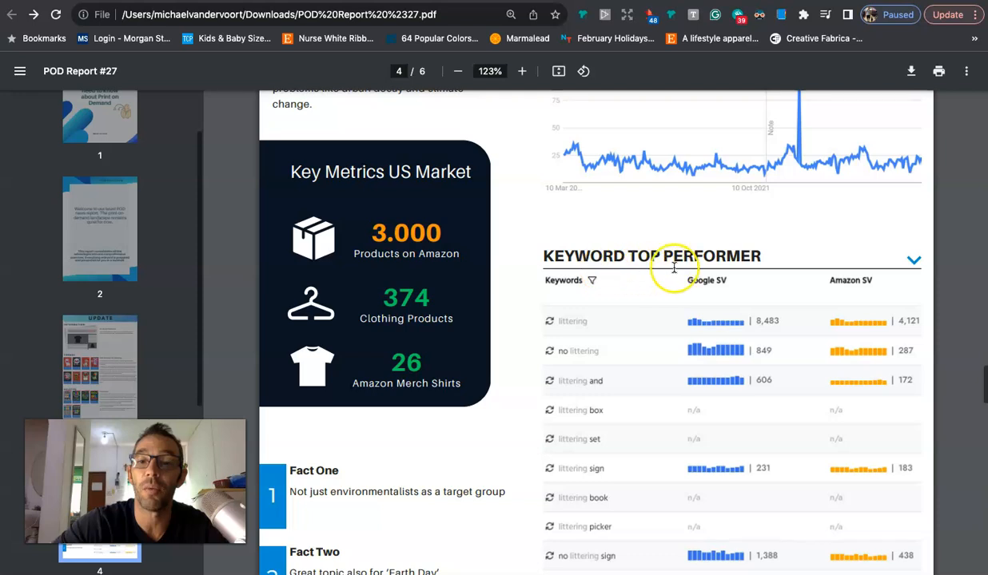
scroll(637, 320, down, 1)
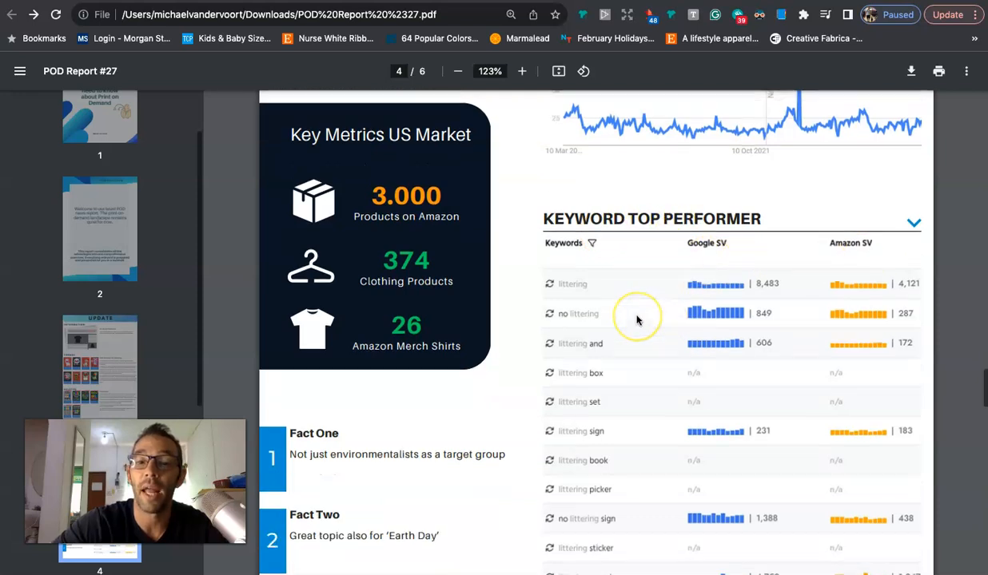
scroll(637, 320, up, 5)
scroll(489, 297, up, 2)
scroll(470, 326, down, 3)
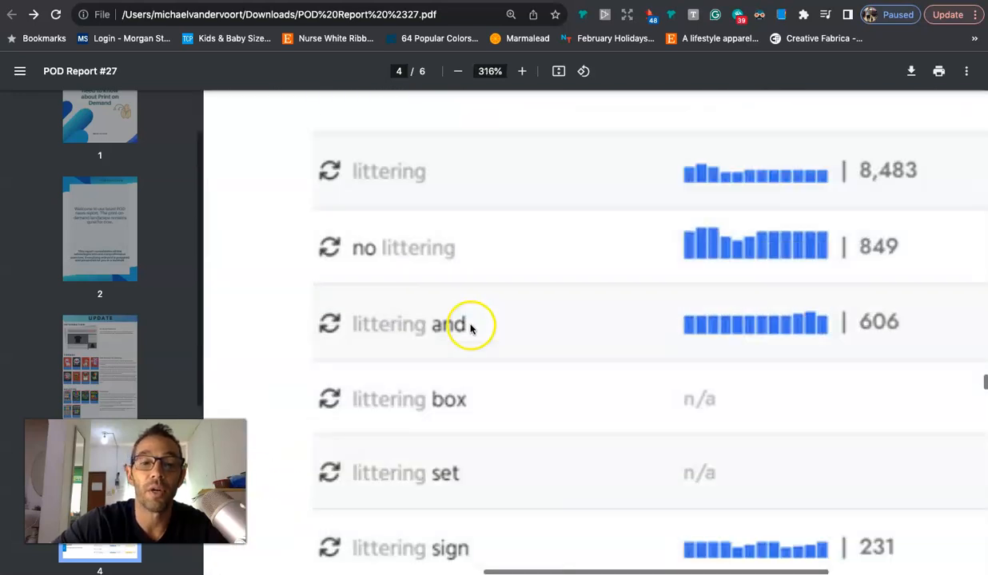
scroll(452, 419, down, 3)
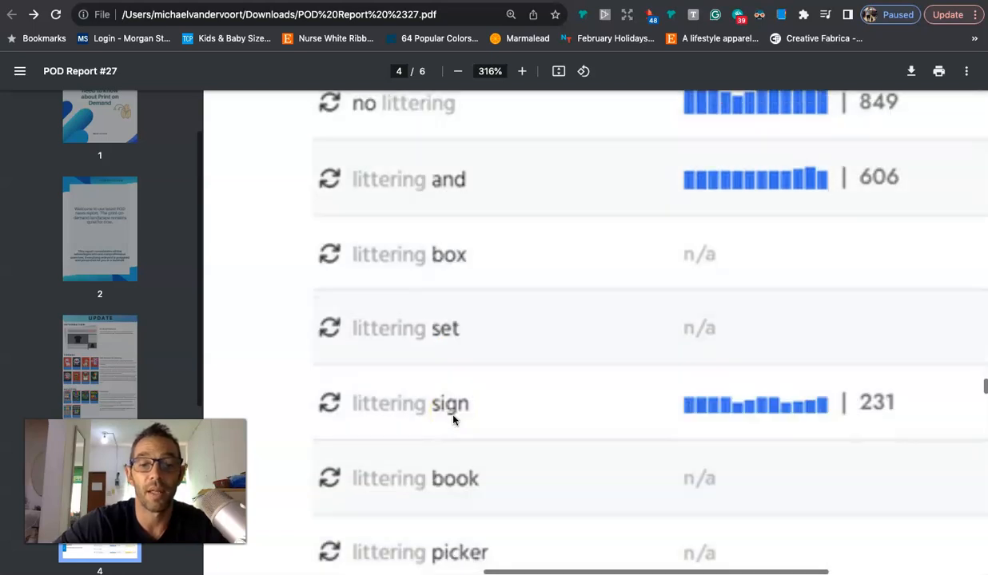
scroll(453, 418, up, 3)
scroll(452, 419, down, 2)
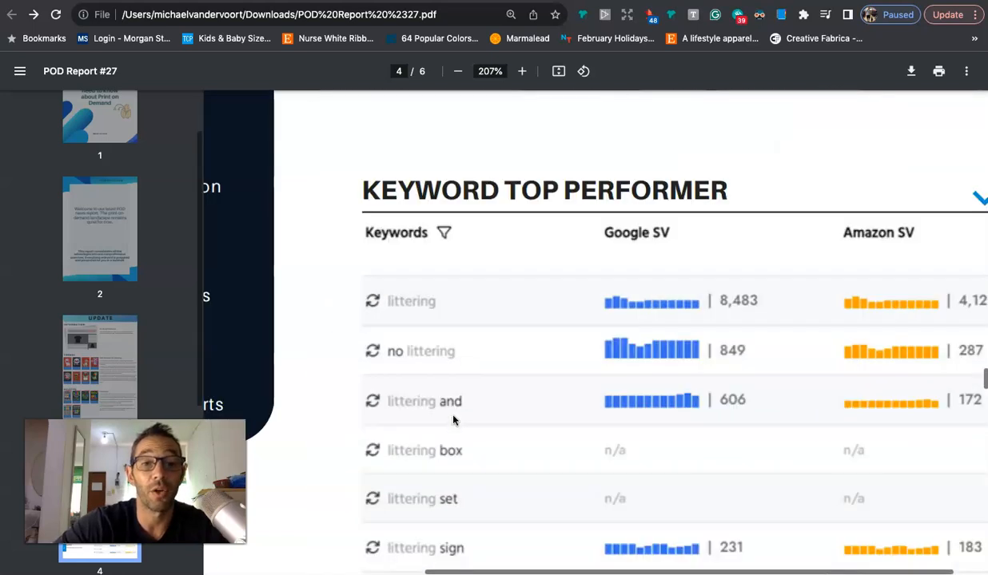
Step: Read Fact One and Fact Two beneath the Key Metrics in the (Anti)Littering niche report
scroll(453, 419, left, 5)
scroll(453, 419, down, 3)
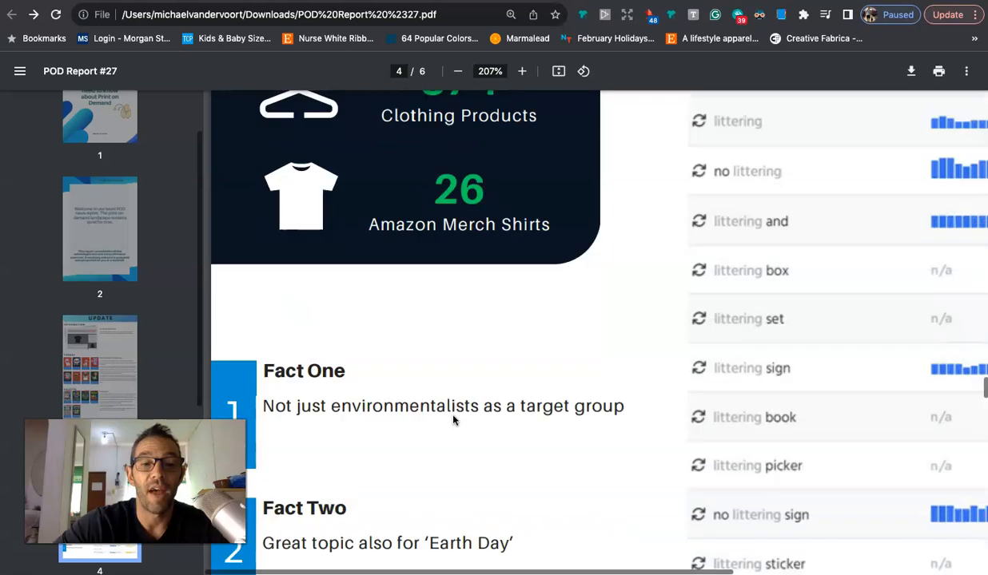
scroll(452, 419, down, 1)
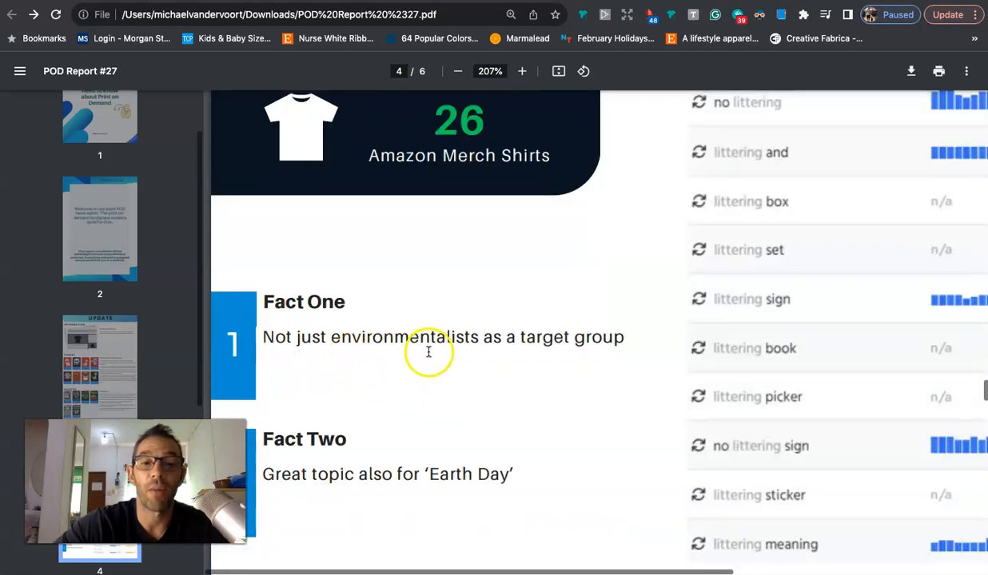
scroll(425, 382, down, 1)
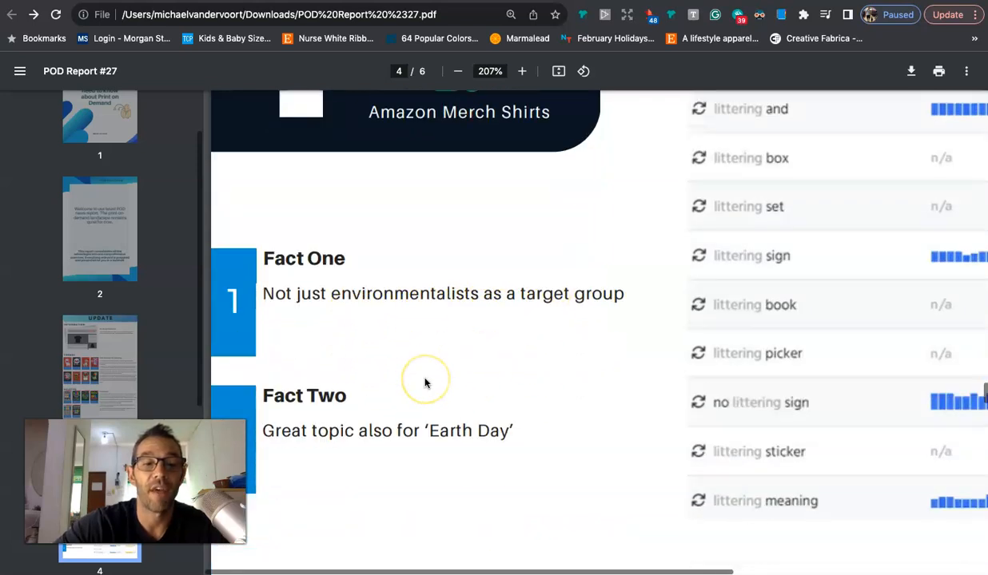
scroll(448, 426, down, 5)
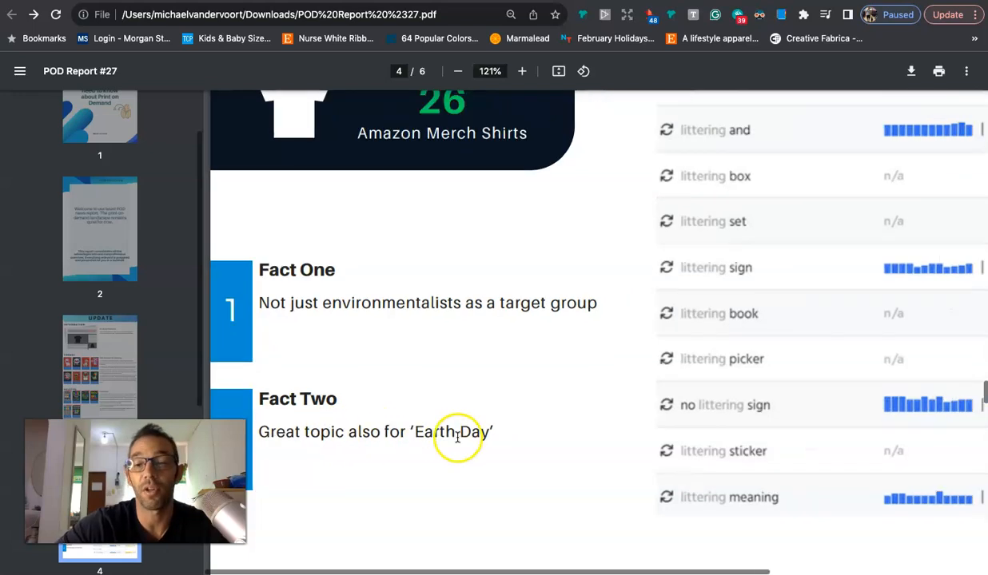
Step: Examine the anti-littering Best Seller designs on the report's Deep Dive page at a larger size
scroll(555, 385, down, 5)
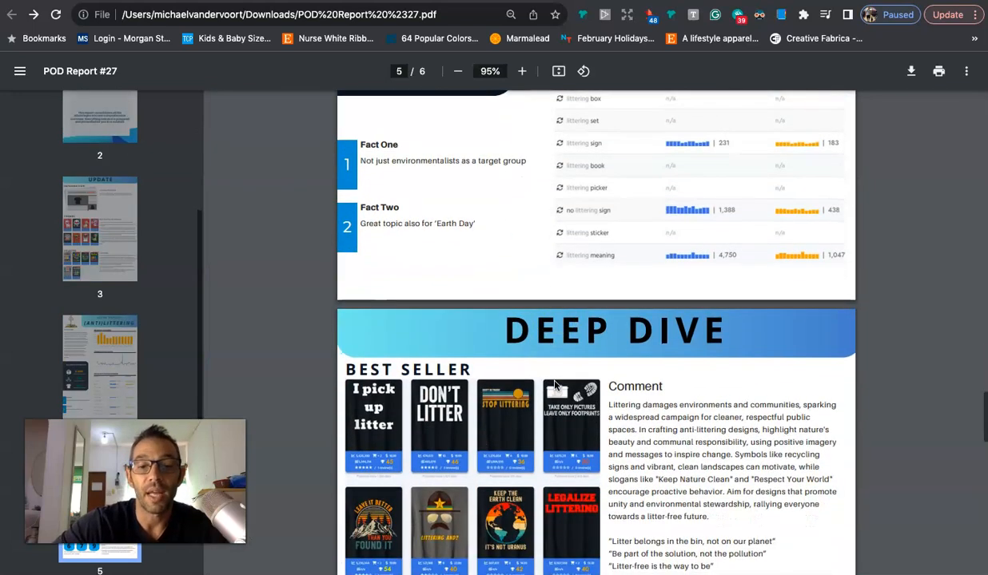
scroll(555, 386, down, 3)
scroll(555, 385, up, 5)
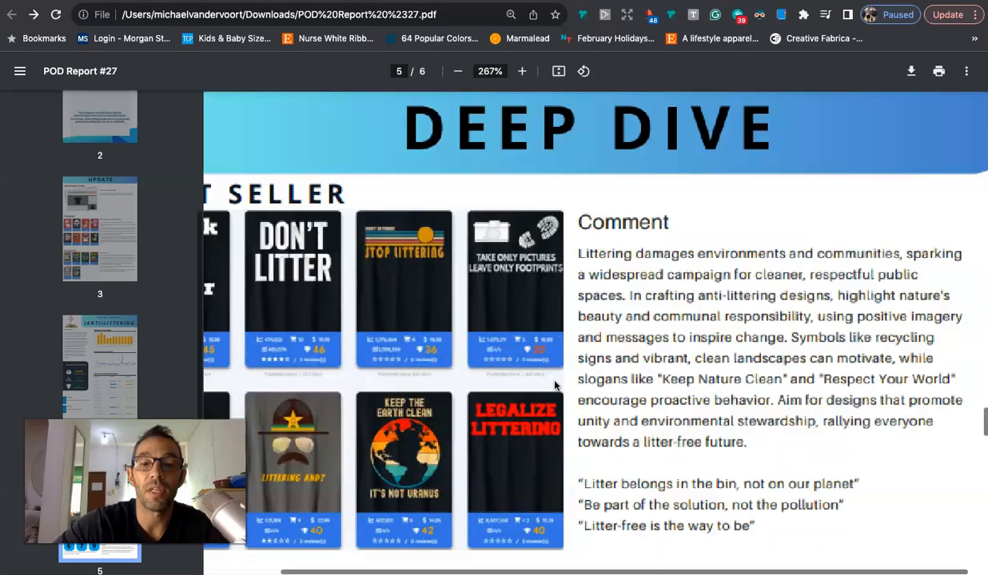
scroll(555, 385, down, 4)
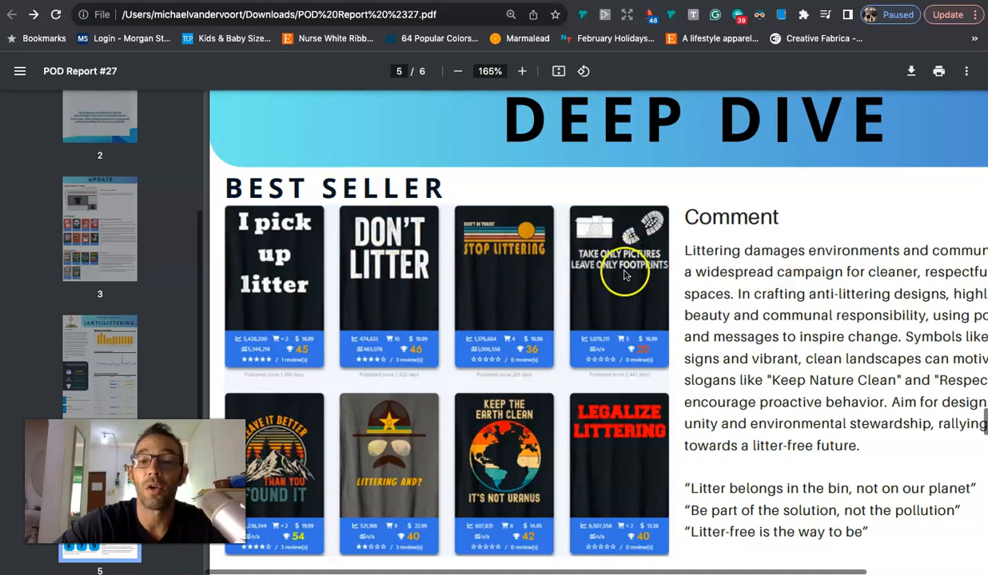
scroll(340, 336, down, 1)
scroll(340, 336, down, 3)
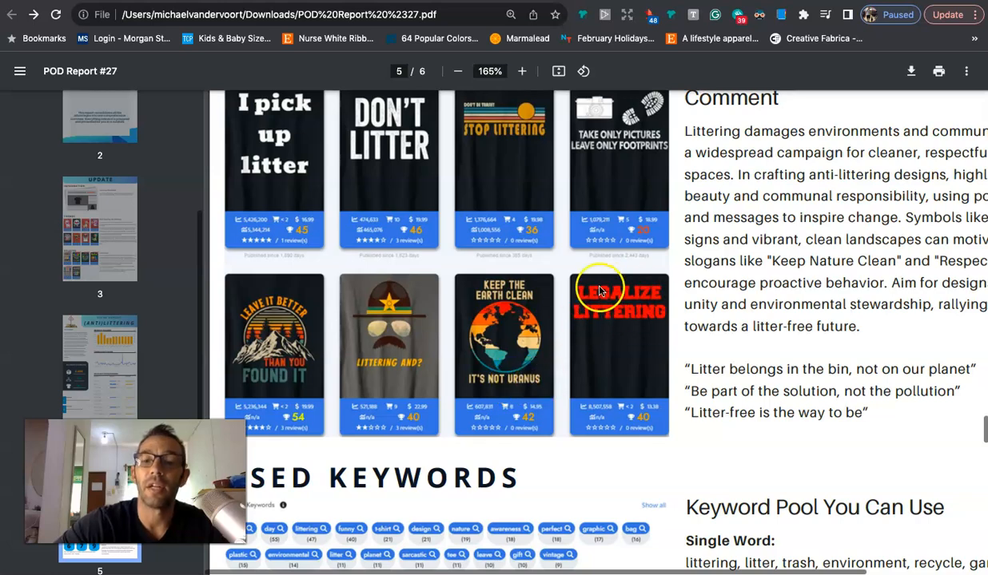
Step: Read the Deep Dive Comment on crafting anti-littering designs, marking its design advice while reading, and the suggested slogans below it
scroll(612, 332, right, 4)
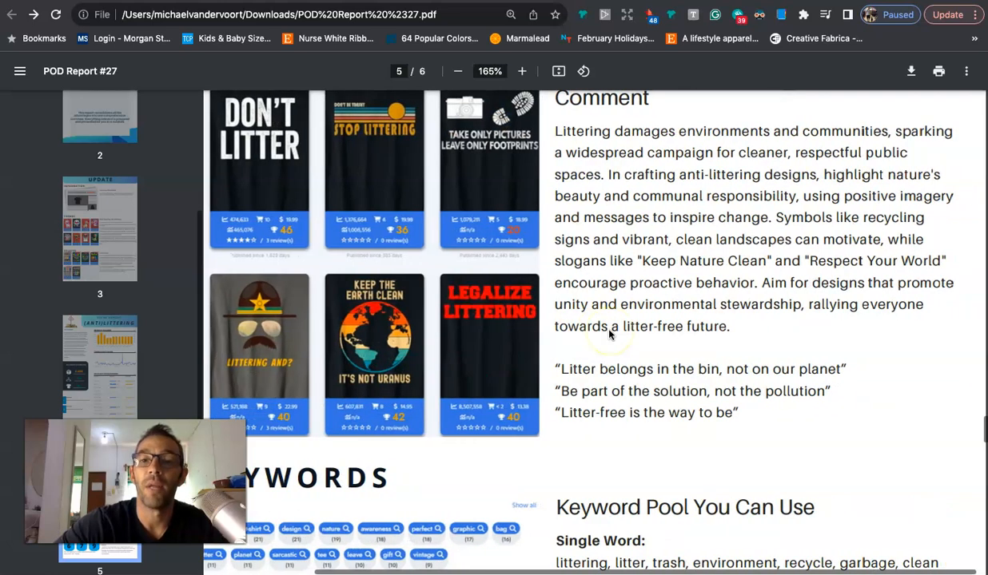
scroll(609, 334, up, 1)
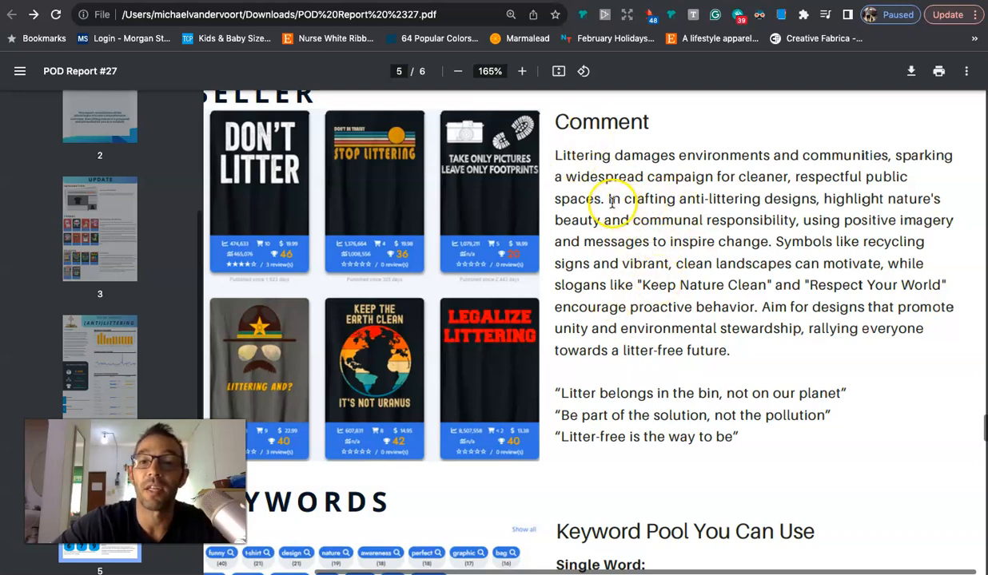
drag(607, 201, 700, 203)
drag(762, 204, 961, 194)
click(961, 192)
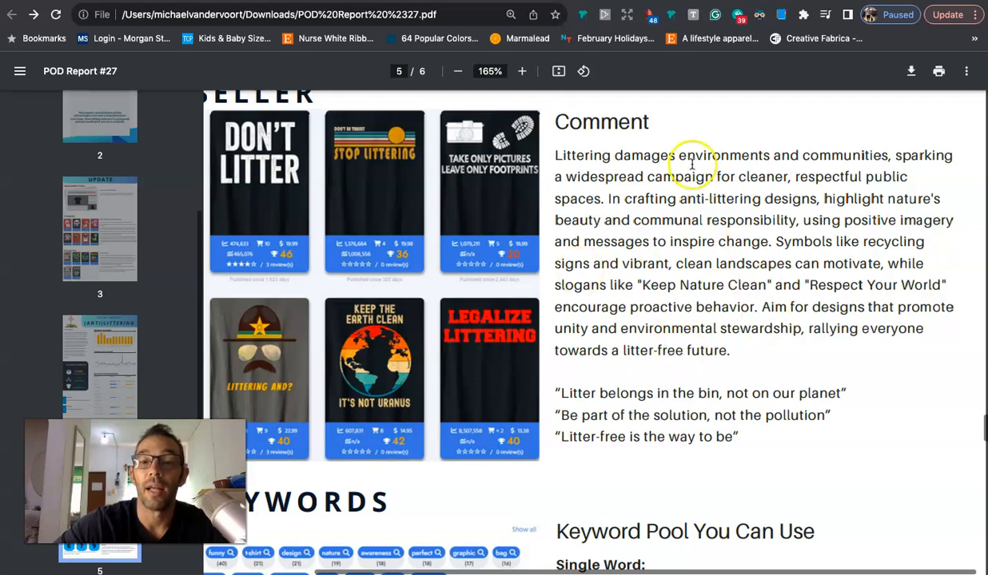
scroll(632, 263, down, 2)
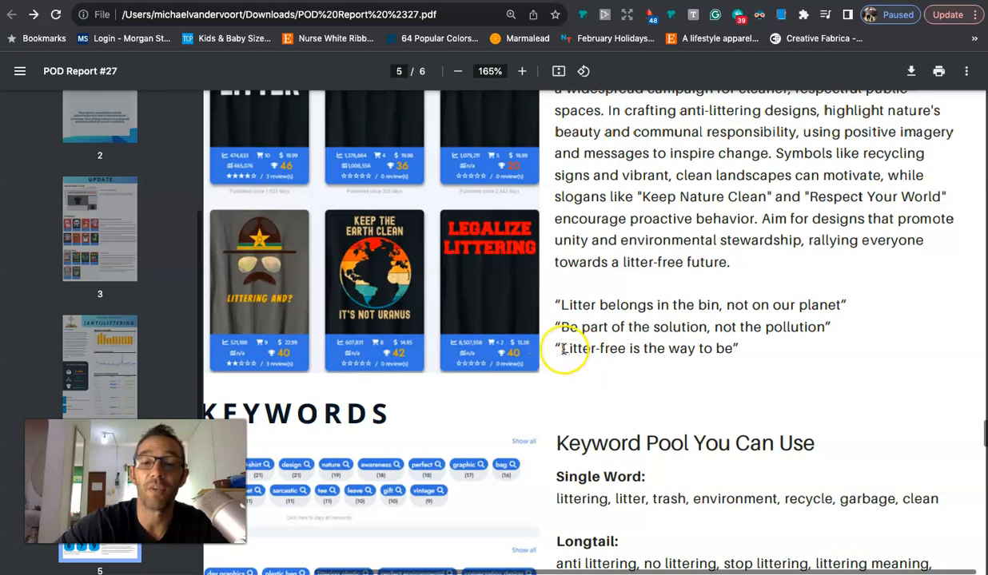
Step: Mark the third suggested slogan while reading it and read the single-word and longtail keywords in the Keyword Pool section
drag(560, 348, 702, 348)
click(783, 354)
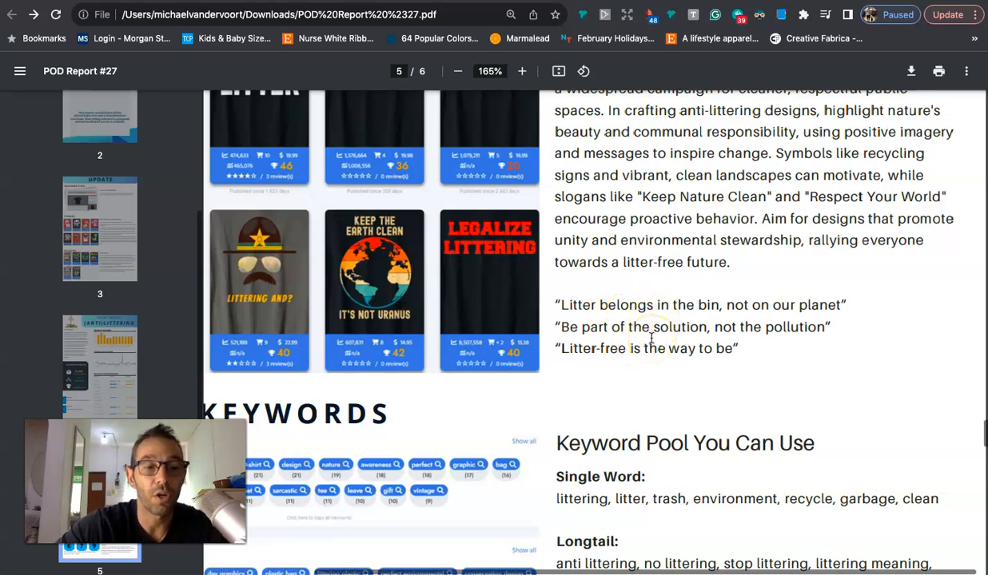
scroll(651, 340, down, 3)
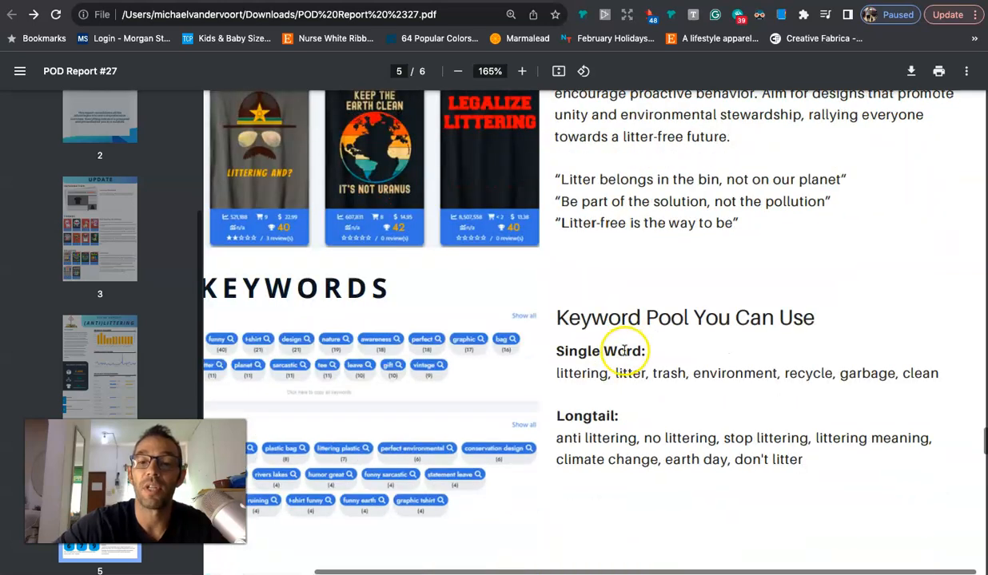
scroll(671, 351, down, 1)
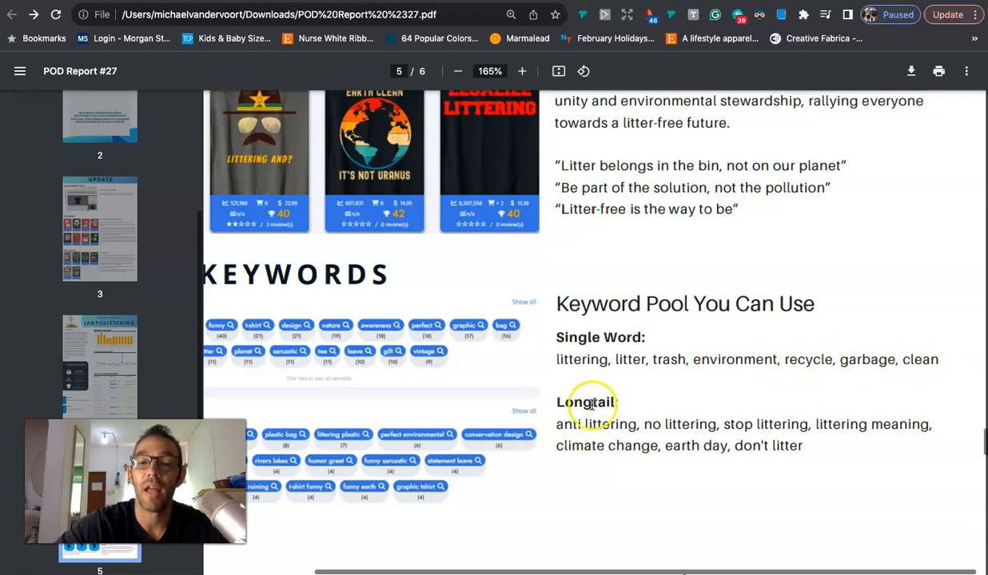
scroll(588, 404, down, 1)
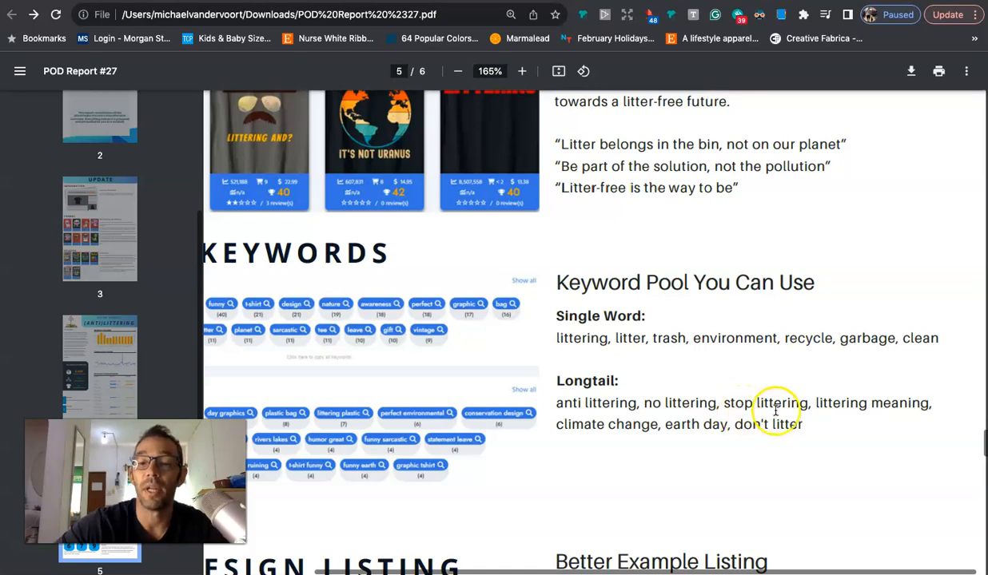
Step: Read the Better Example Listing's brand, title and bullets, and review the Top Design Listing with its niche, potential and organic scores
scroll(666, 412, down, 6)
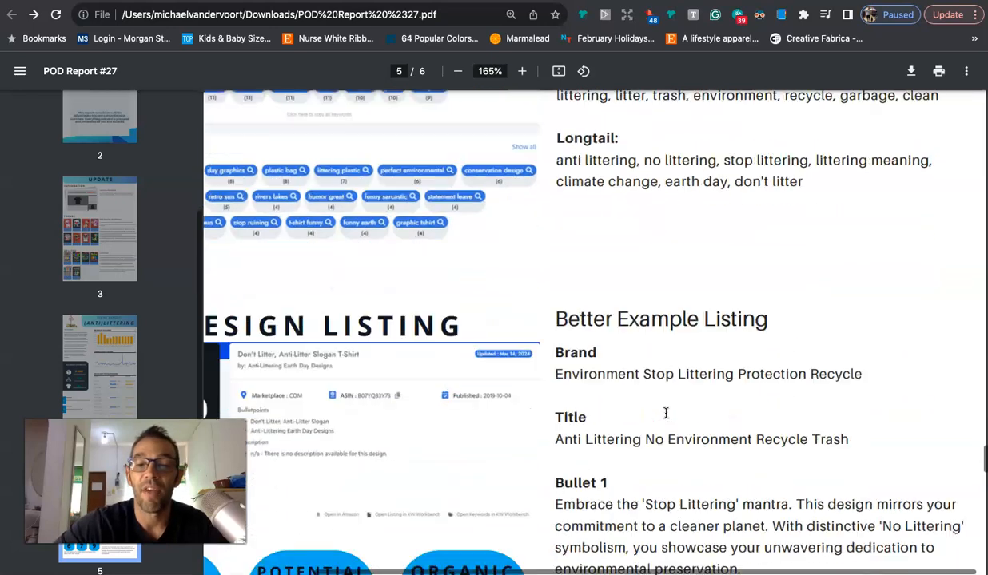
scroll(666, 412, down, 1)
scroll(666, 413, left, 1)
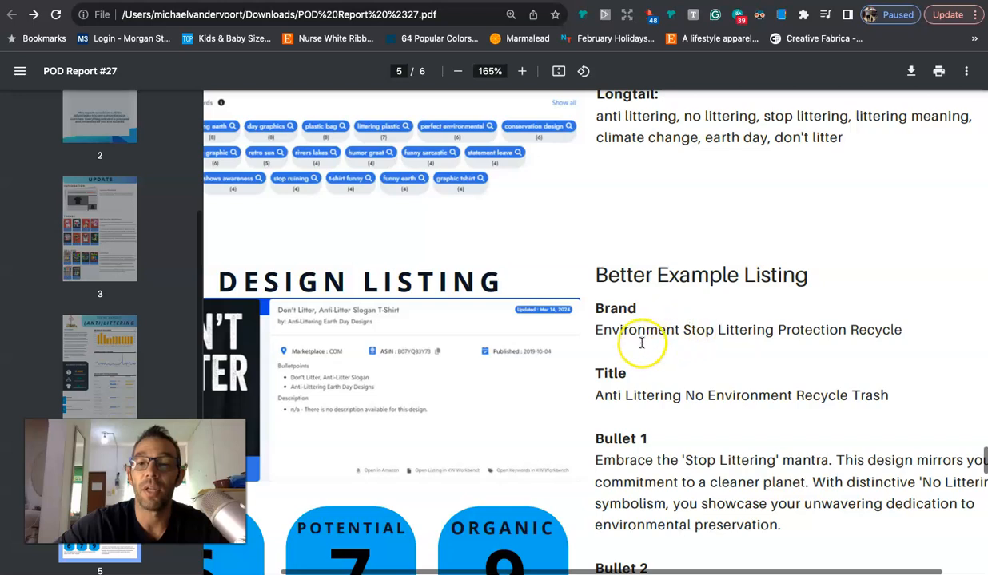
scroll(622, 435, down, 1)
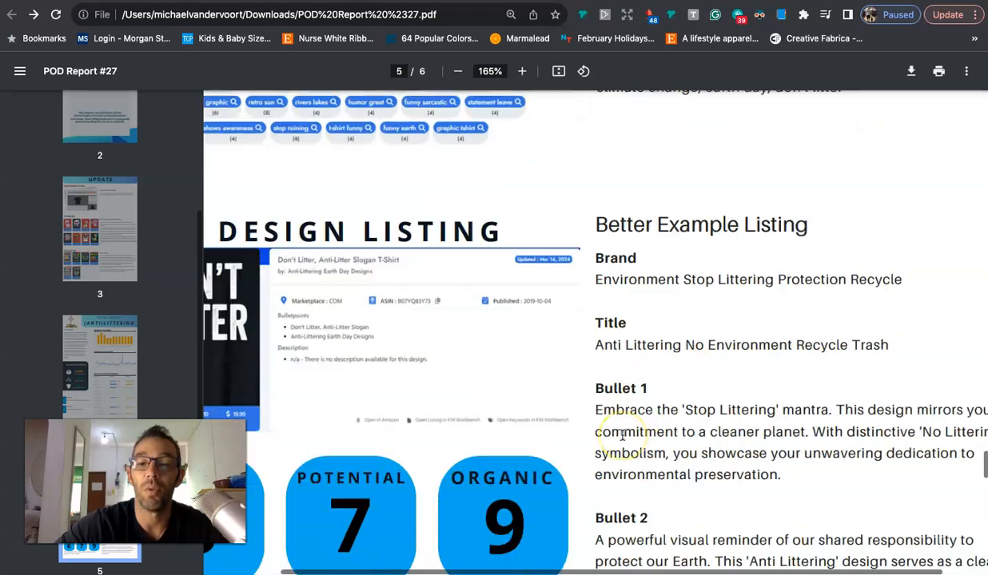
scroll(622, 434, down, 2)
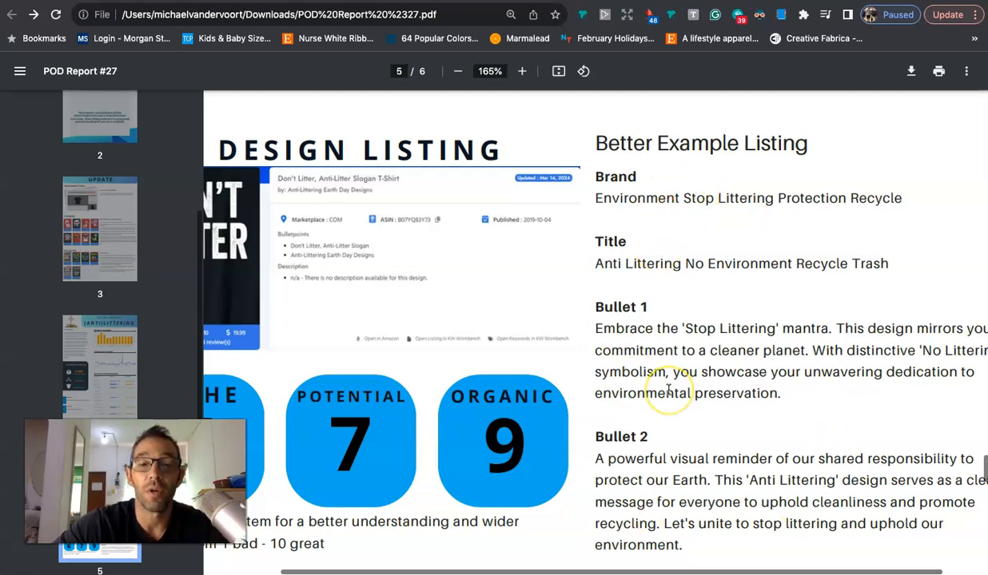
scroll(668, 390, left, 3)
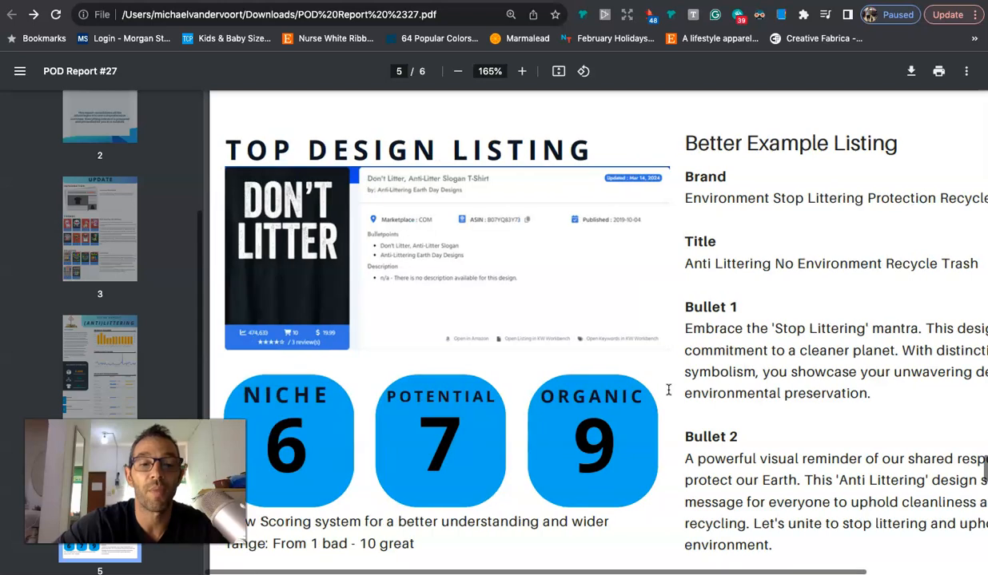
Step: Go past the scoring section to the report's Exclusive page and examine the free recycling graphic and its download options
scroll(669, 389, down, 3)
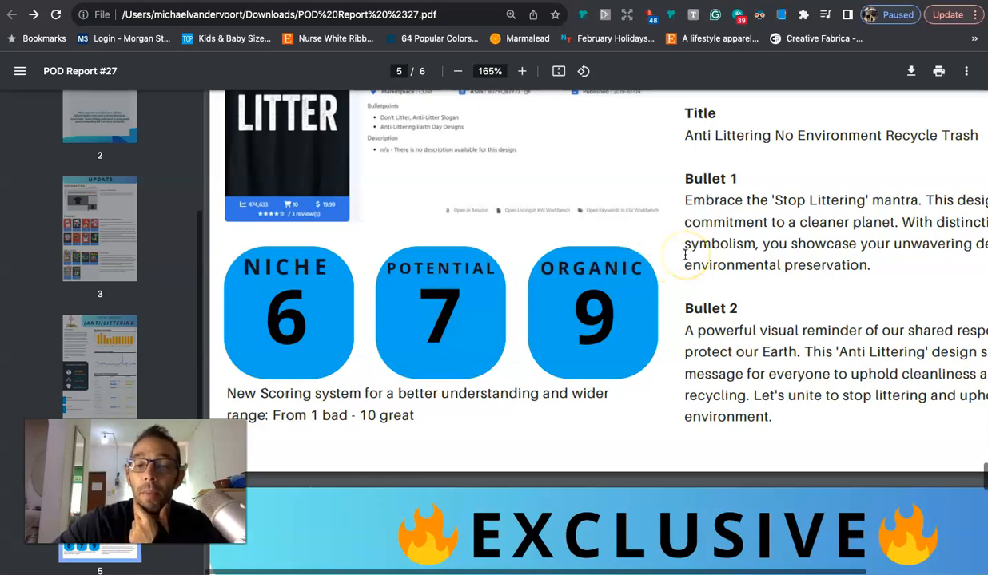
scroll(685, 255, down, 10)
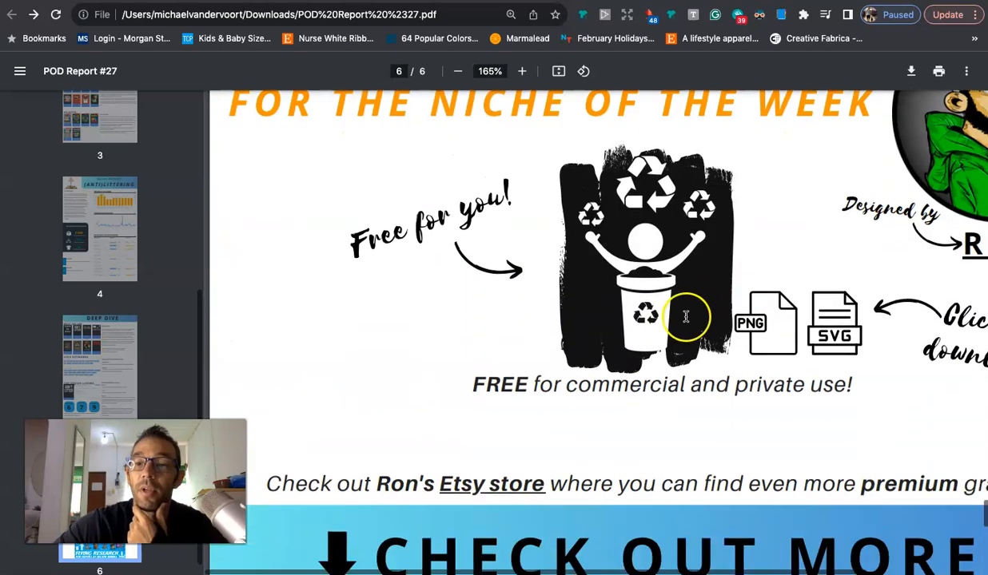
scroll(686, 316, right, 2)
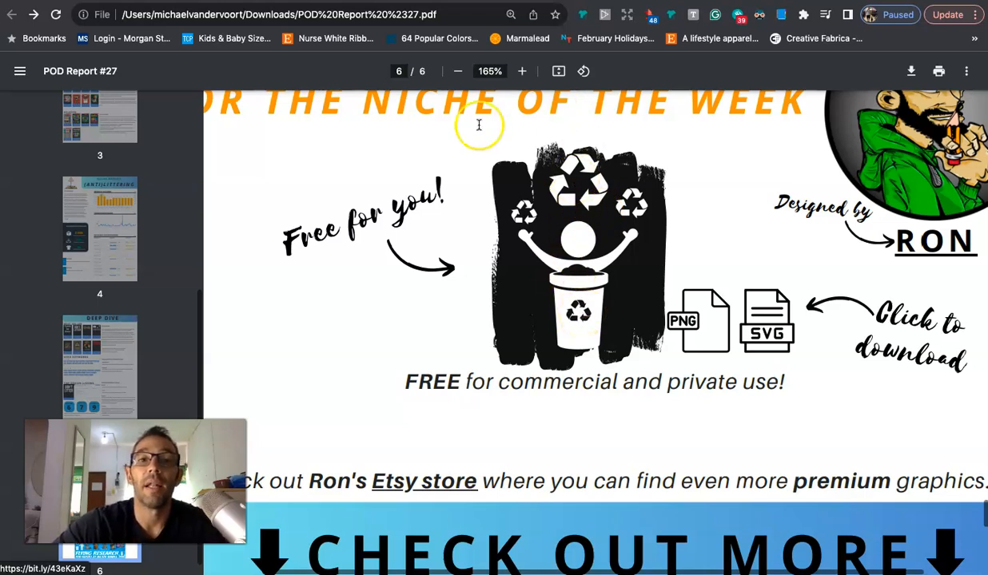
Step: Switch to the Etsy search results for "litter tshirt" and check the number of competing listings
click(431, 1)
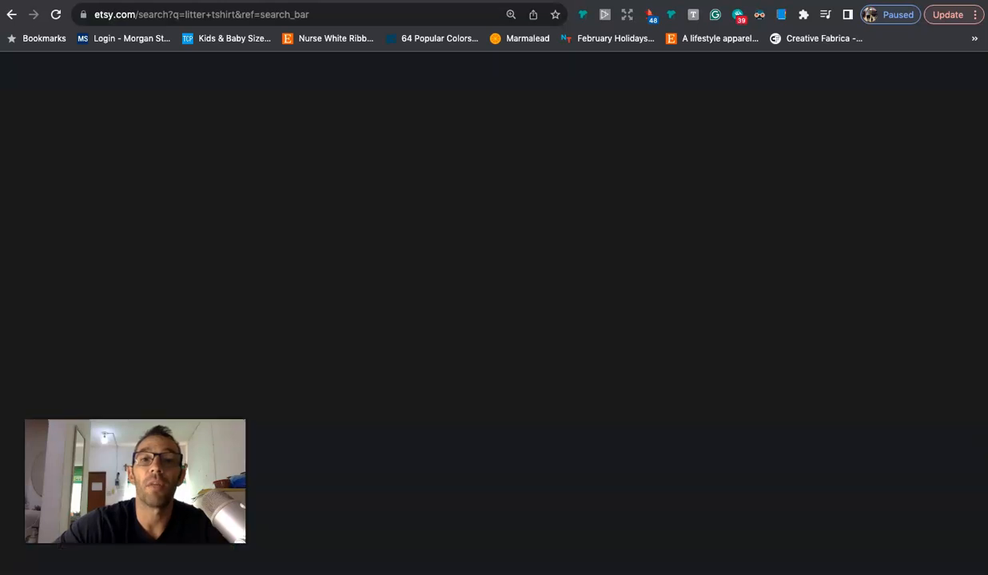
scroll(689, 172, down, 1)
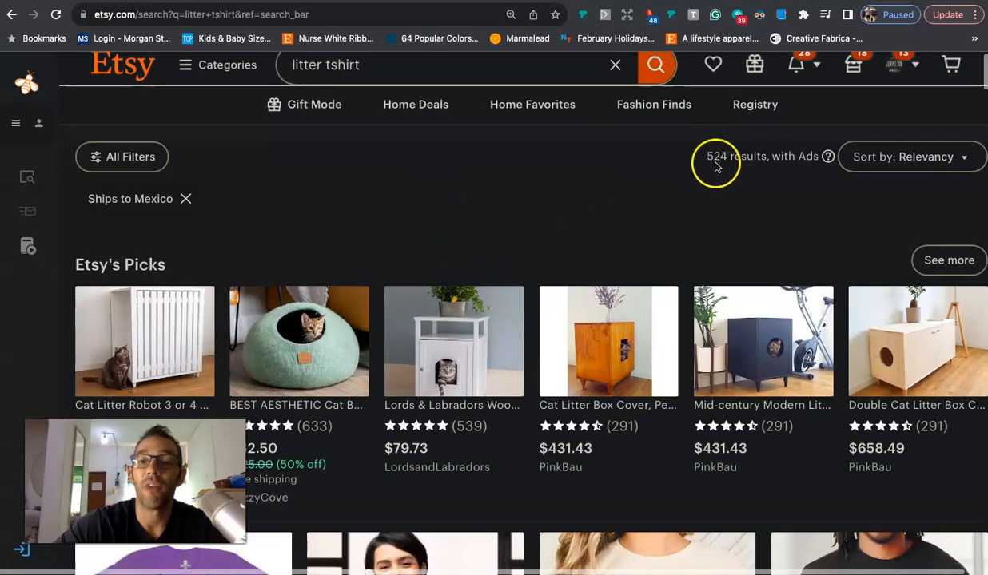
scroll(464, 240, up, 1)
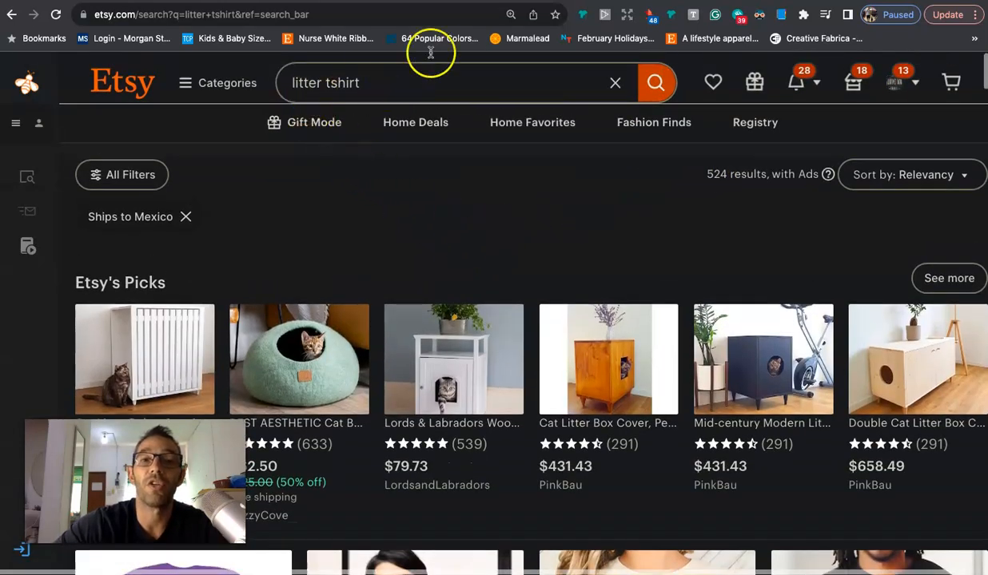
Step: Switch to the Redbubble search results for "littering" and check the result count and the listed designs
click(455, 0)
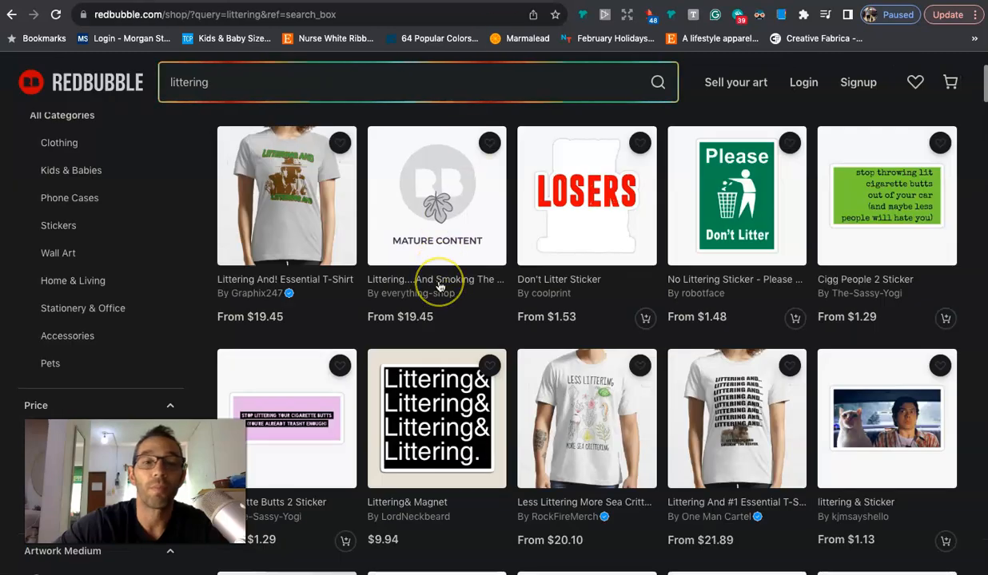
scroll(440, 286, up, 1)
scroll(439, 286, up, 1)
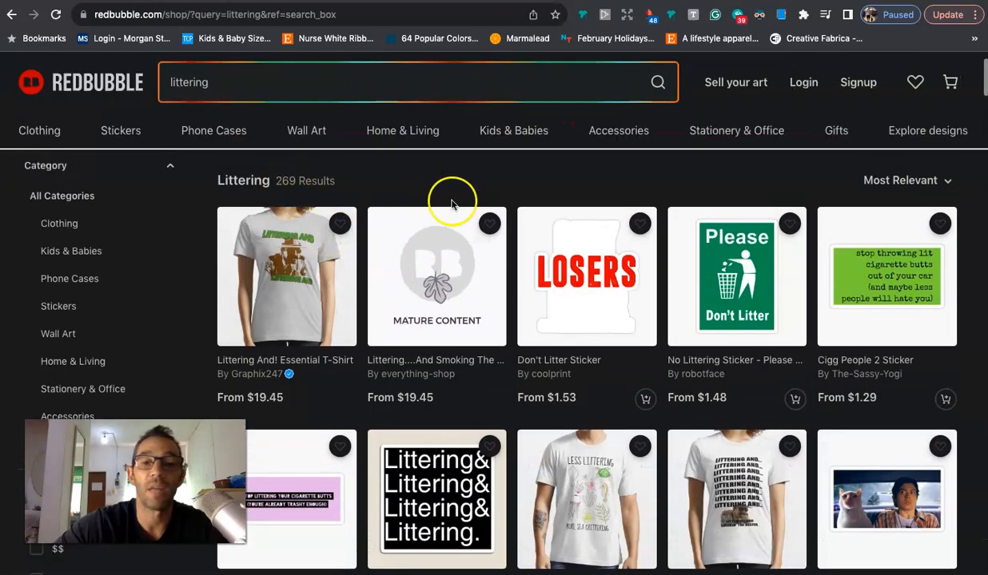
Step: Switch to the TeePublic T-shirt results for "littering" and browse the competing designs
click(583, 1)
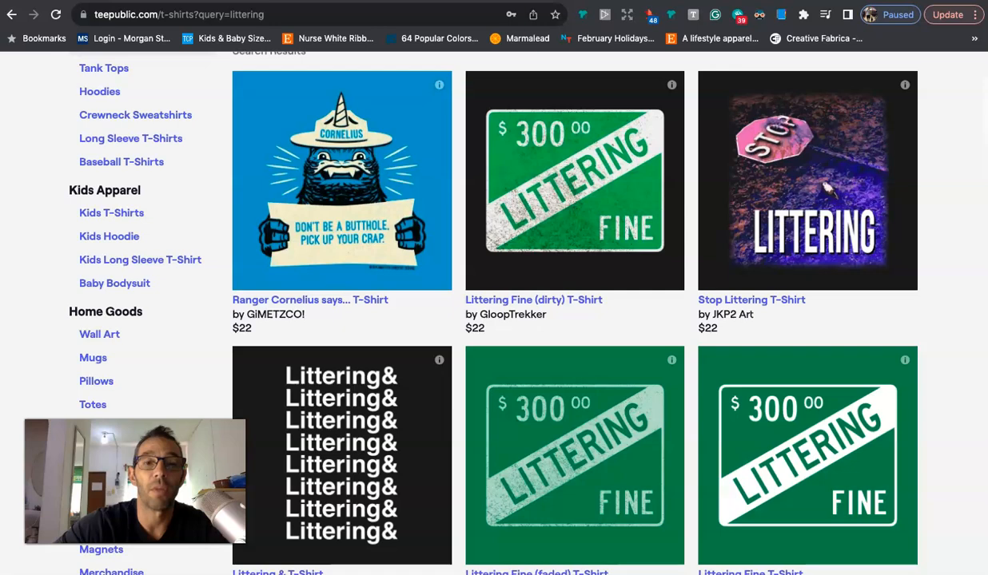
scroll(482, 351, up, 3)
scroll(482, 352, down, 7)
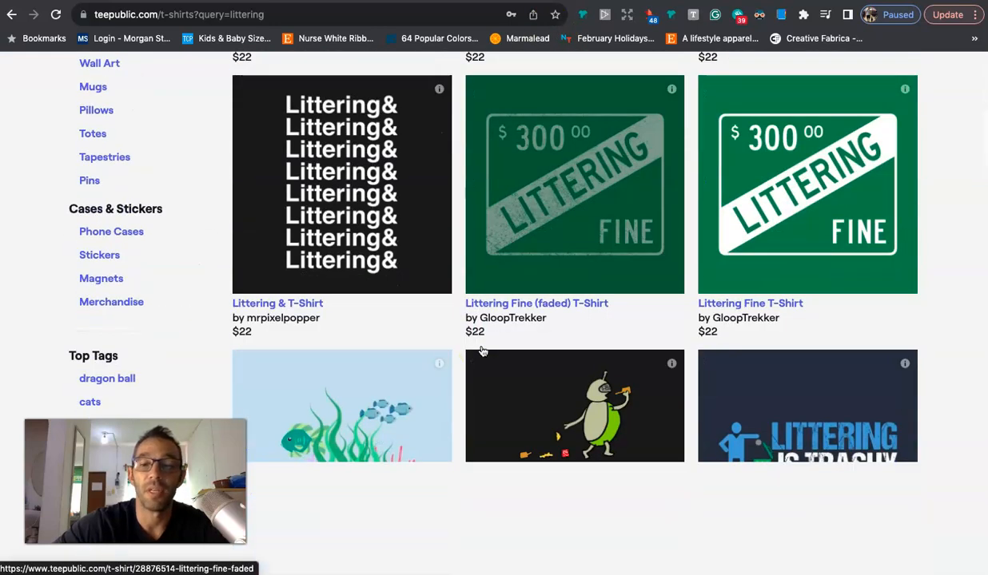
scroll(483, 352, up, 3)
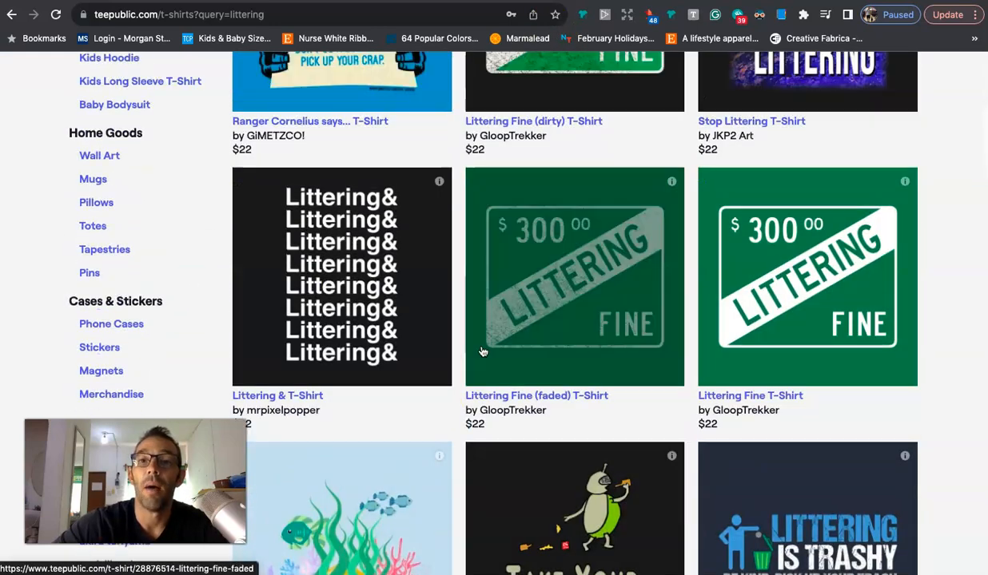
Step: Compare the "Leave It Better Than You Found It" design in Photoshop with Creative Fabrica's Mountains SVG Bundle Forest Tree Outdoor page
click(702, 551)
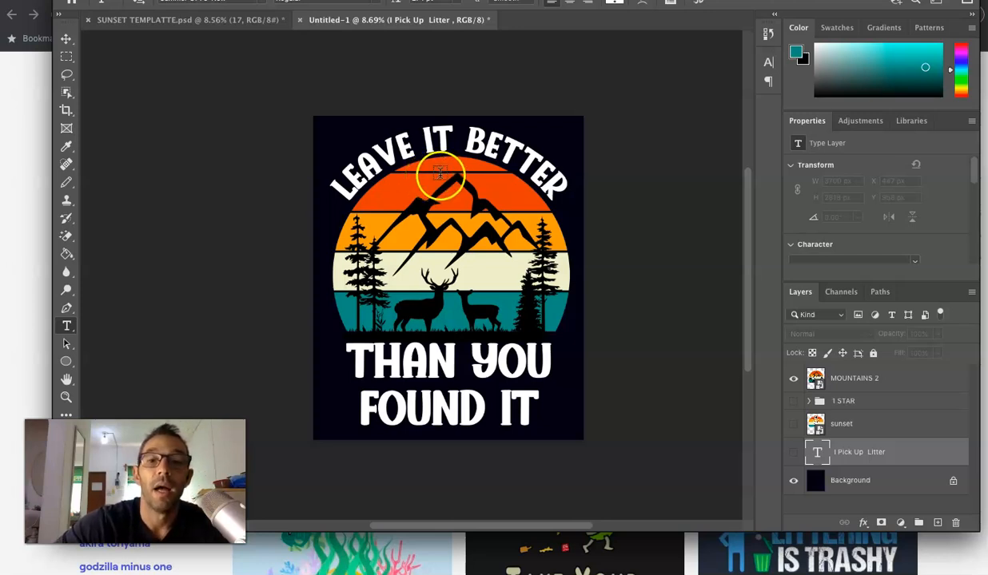
click(32, 275)
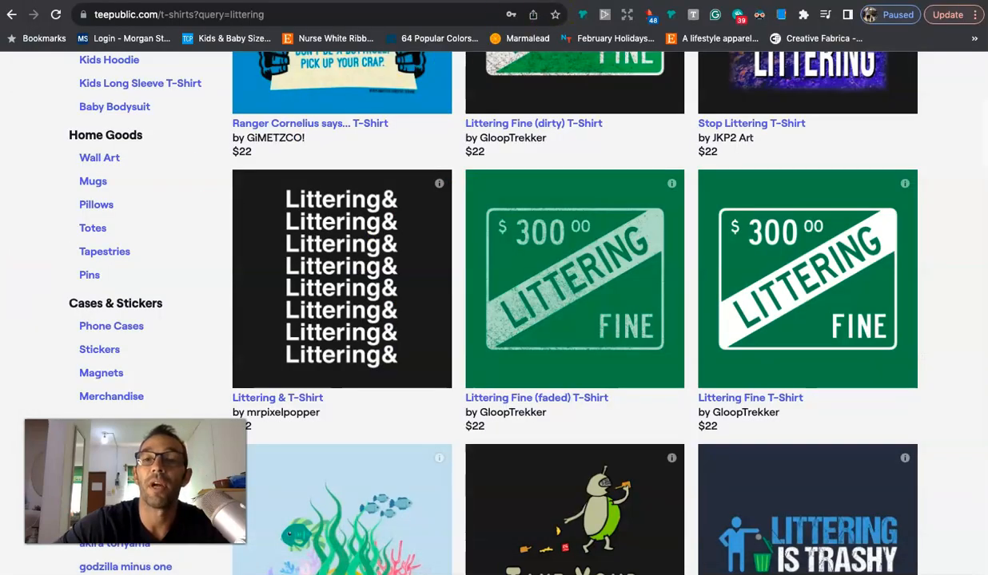
click(544, 1)
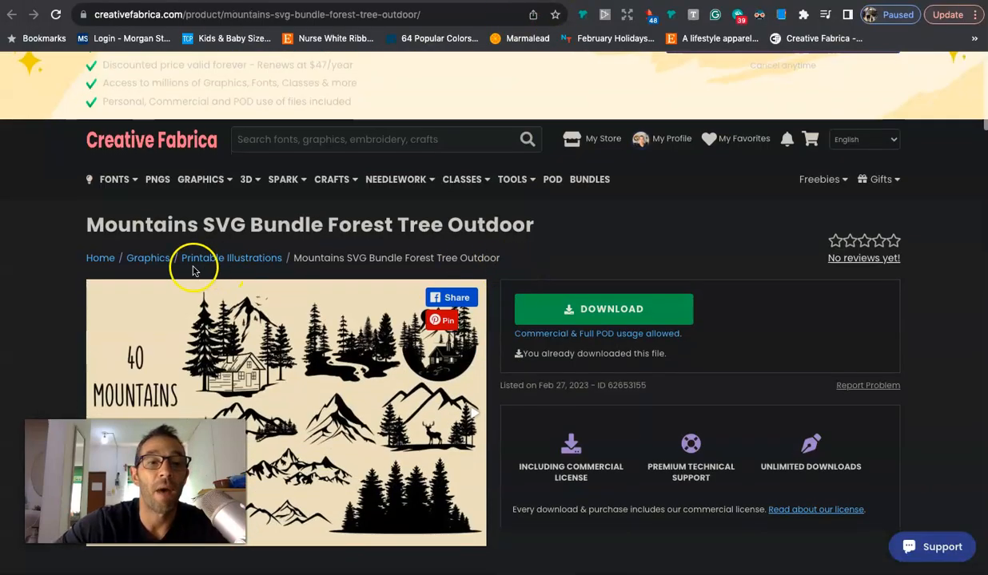
scroll(293, 334, down, 2)
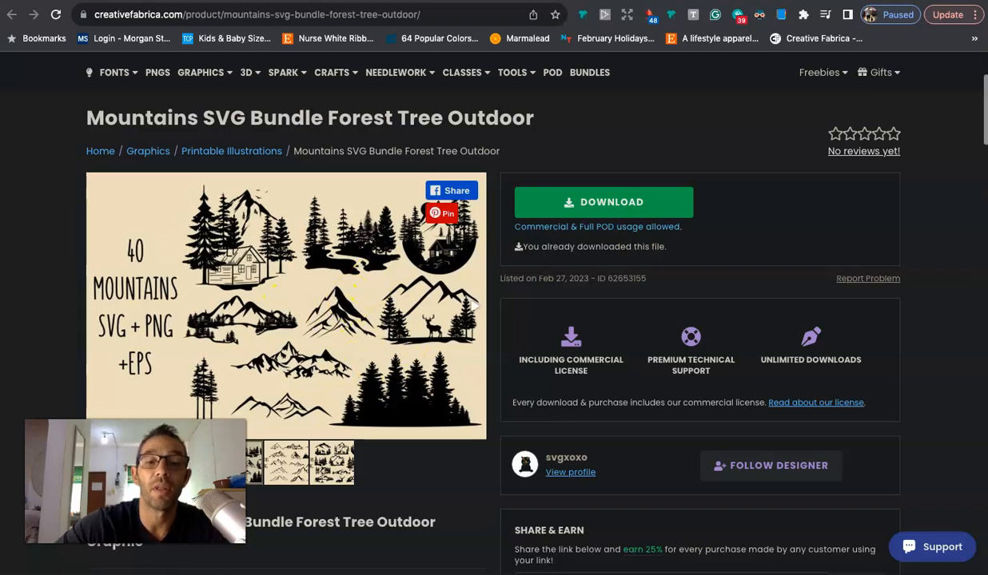
click(697, 547)
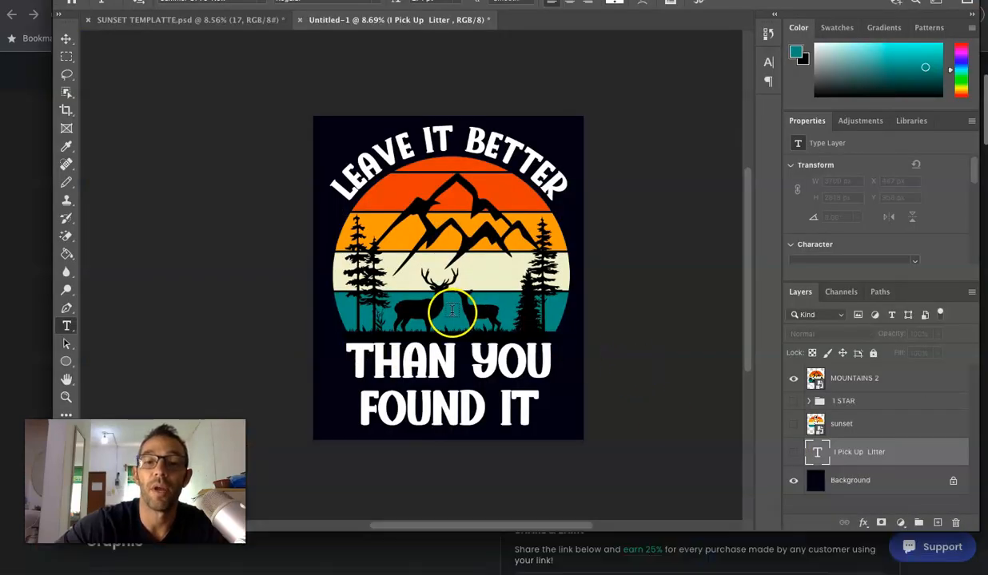
click(36, 323)
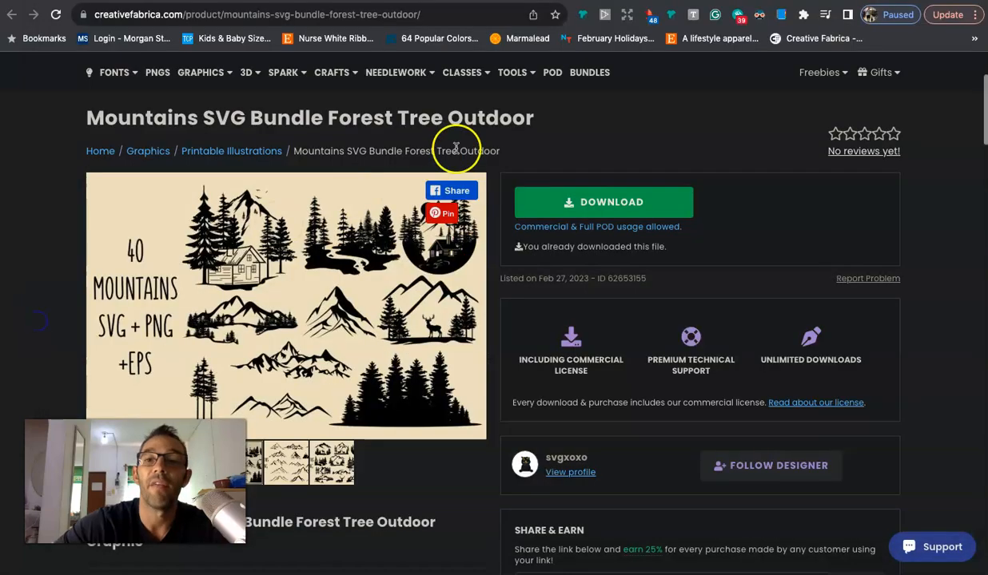
Step: Switch to the Handmade Grinchese Font page on Creative Fabrica and examine the font preview
click(605, 2)
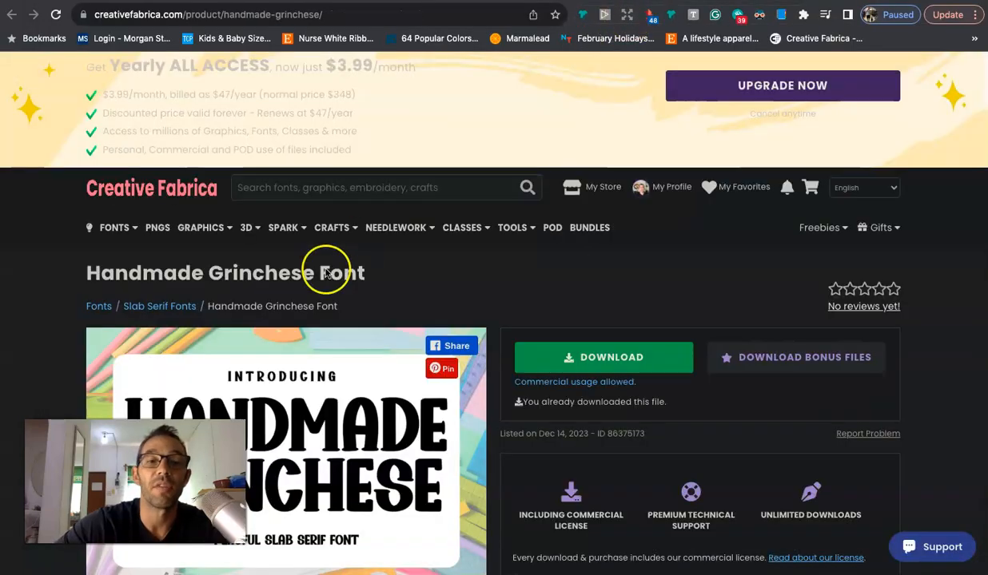
scroll(252, 283, down, 1)
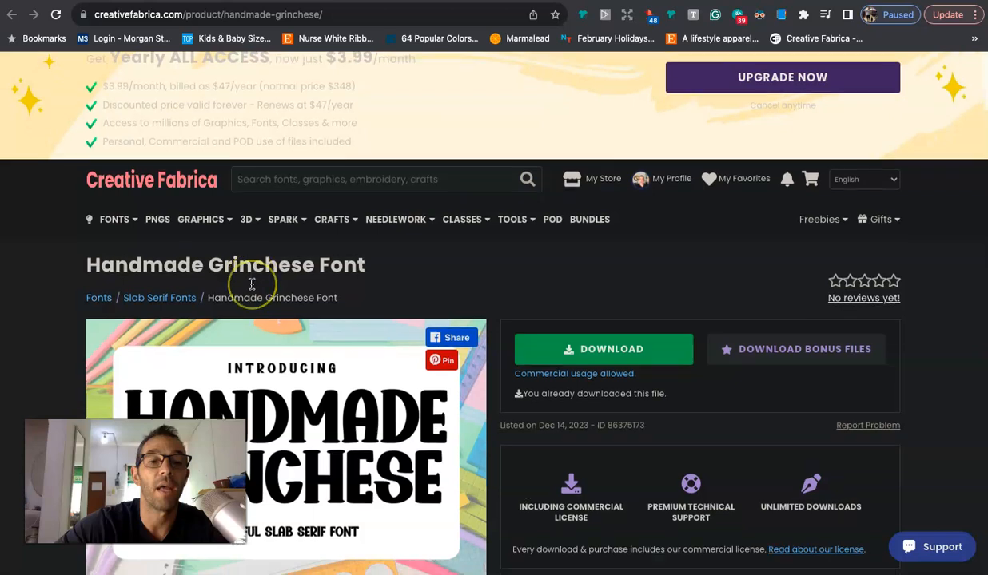
scroll(252, 283, down, 5)
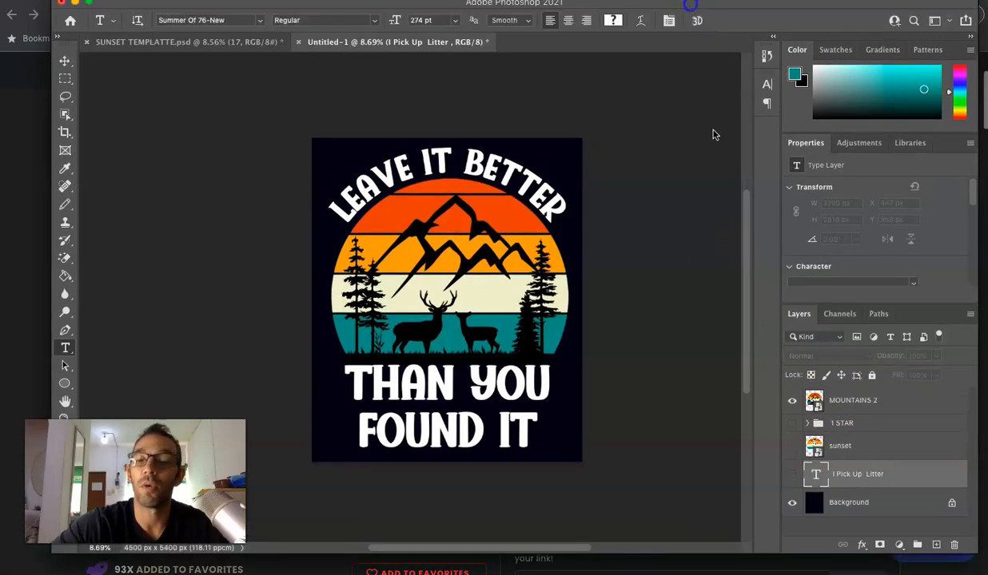
Step: In Photoshop, show the 1 STAR group instead of the MOUNTAINS 2 layer, and replace it with the sunset layer
click(791, 425)
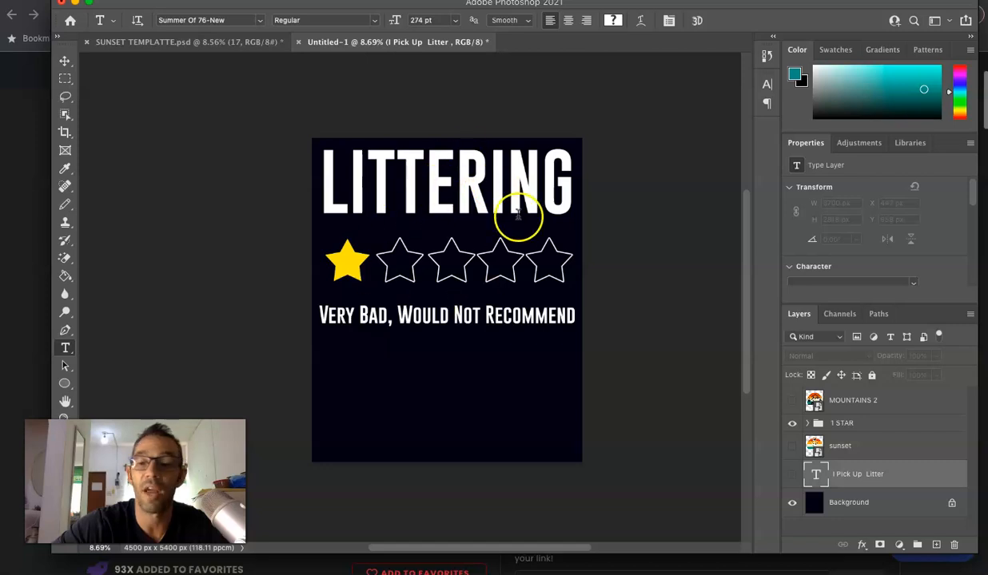
click(790, 424)
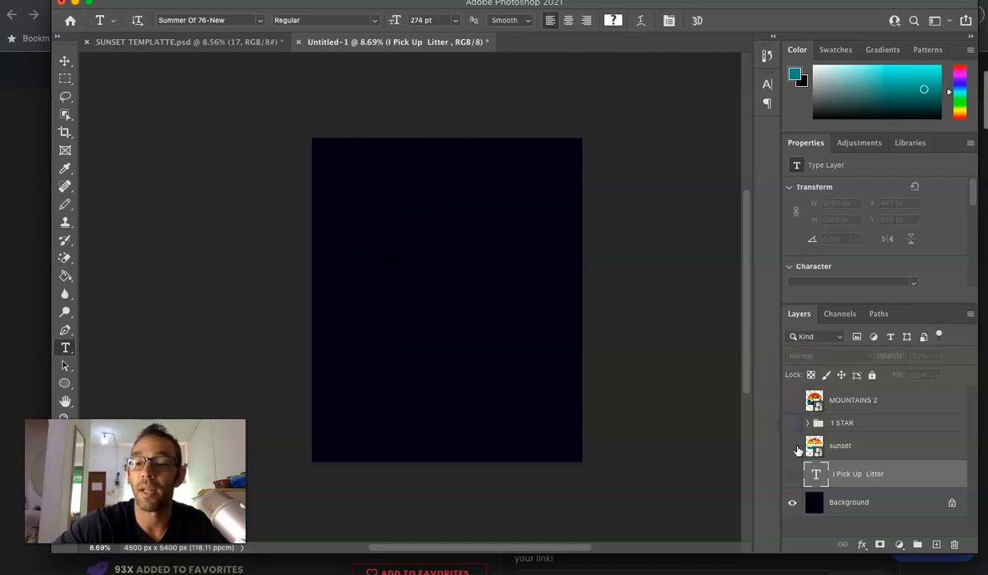
click(794, 447)
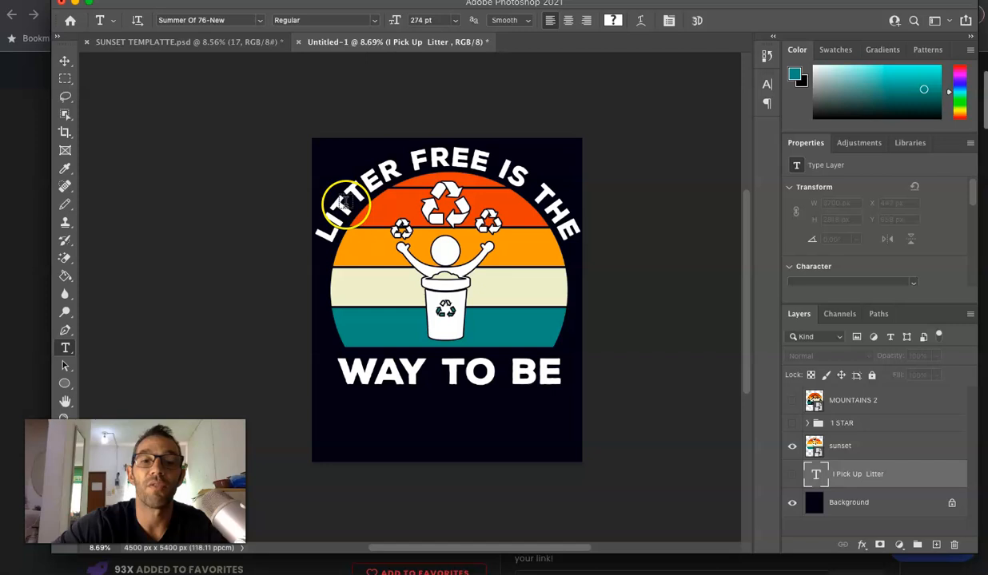
Step: Return to the POD Report #27 PDF in the browser and revisit the suggested slogans on the Deep Dive page
click(24, 304)
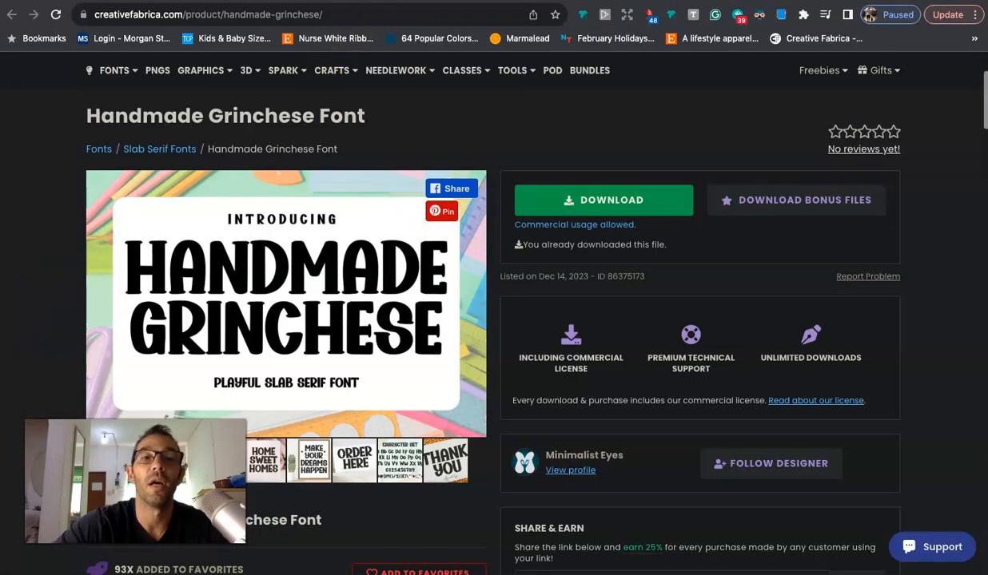
click(396, 2)
scroll(628, 259, up, 12)
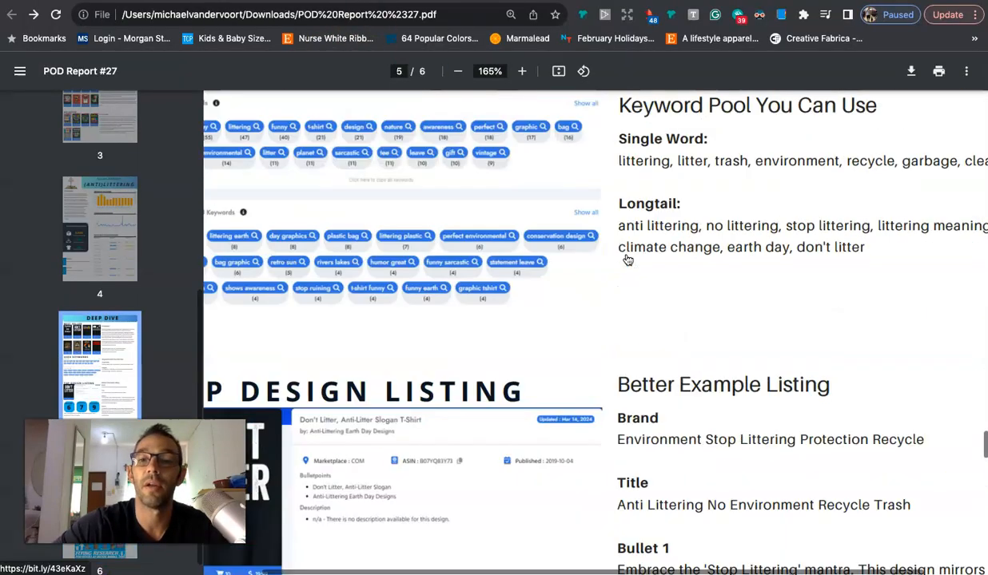
scroll(628, 259, up, 4)
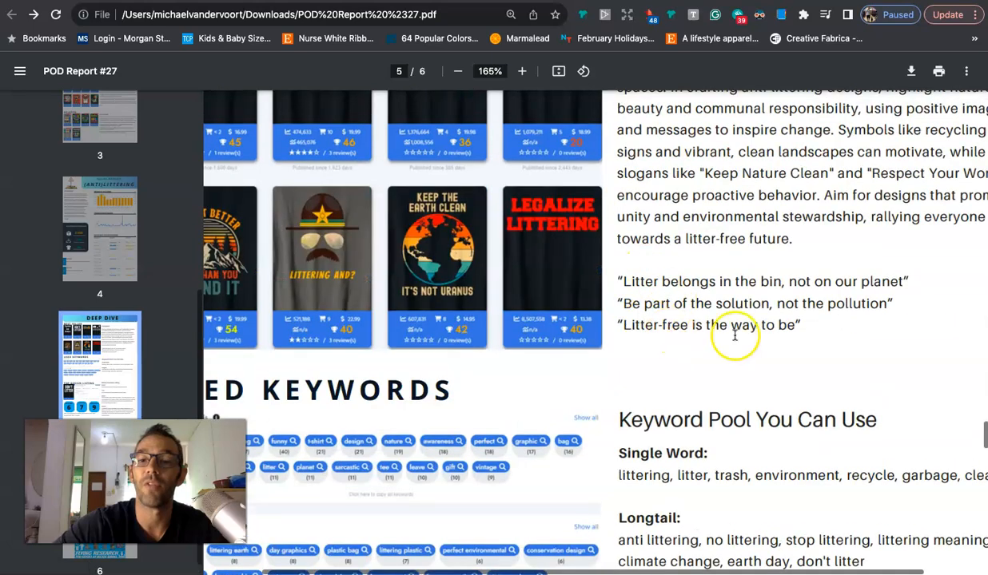
Step: Review the report's keyword pool, better example listing and the free recycling graphic offered on page 6
scroll(653, 366, down, 6)
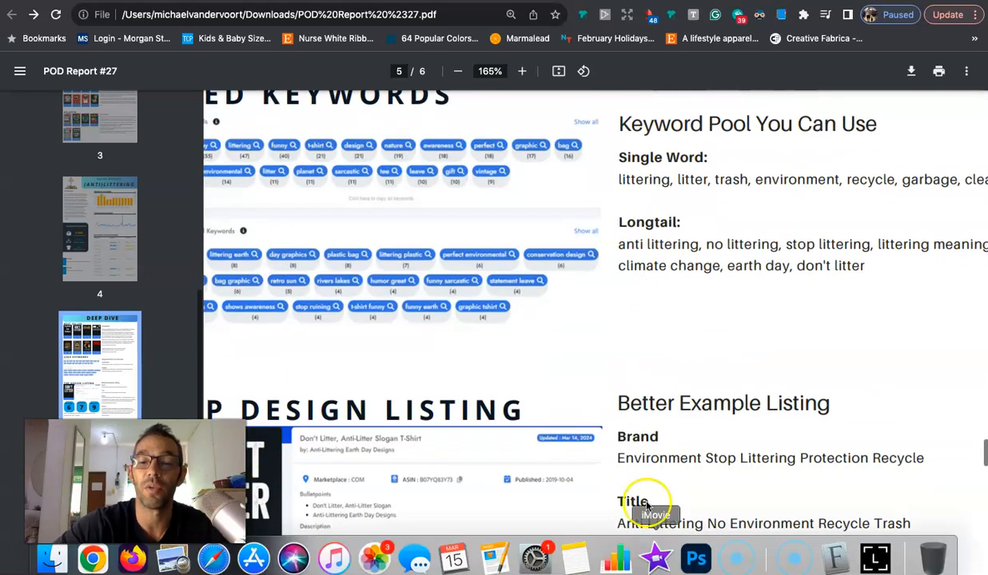
scroll(648, 397, down, 10)
scroll(649, 397, up, 3)
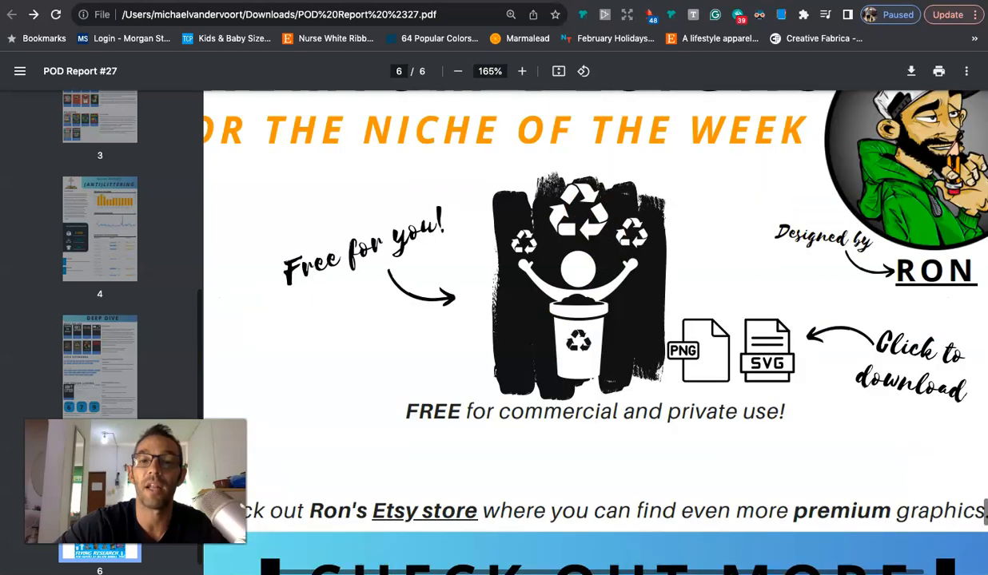
Step: Switch to Photoshop and show the "I Pick Up Litter" text layer in place of the sunset layer
click(699, 547)
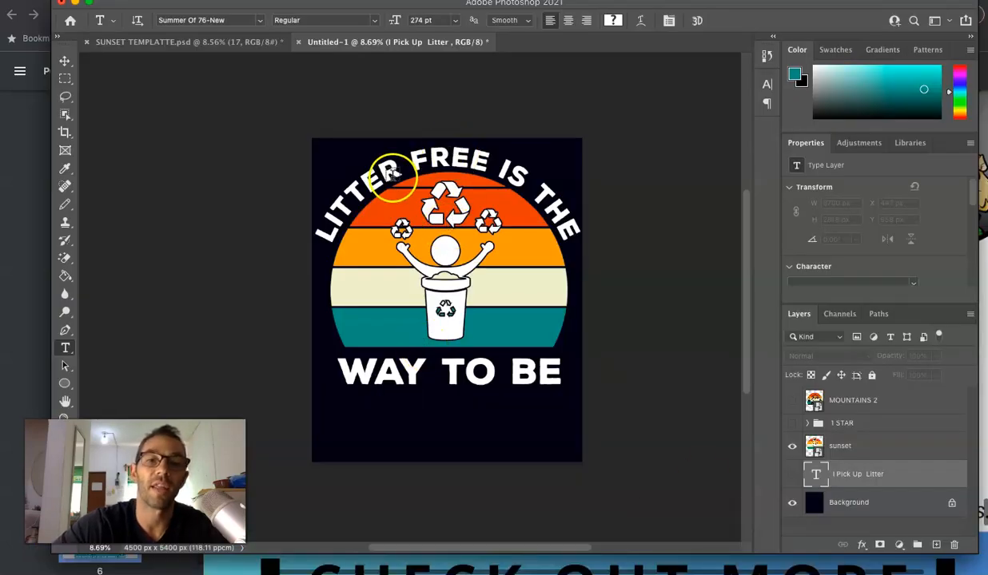
click(792, 446)
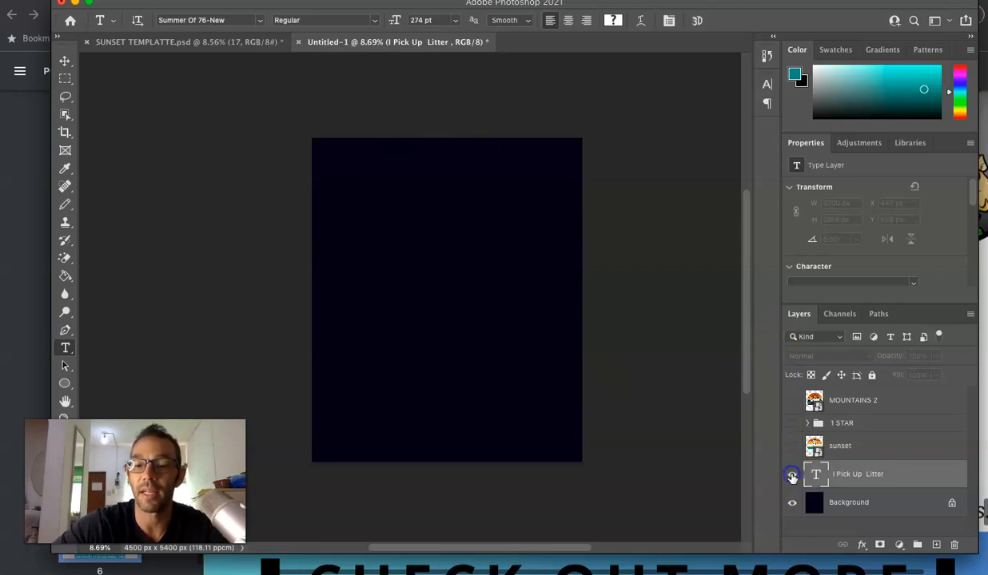
click(792, 476)
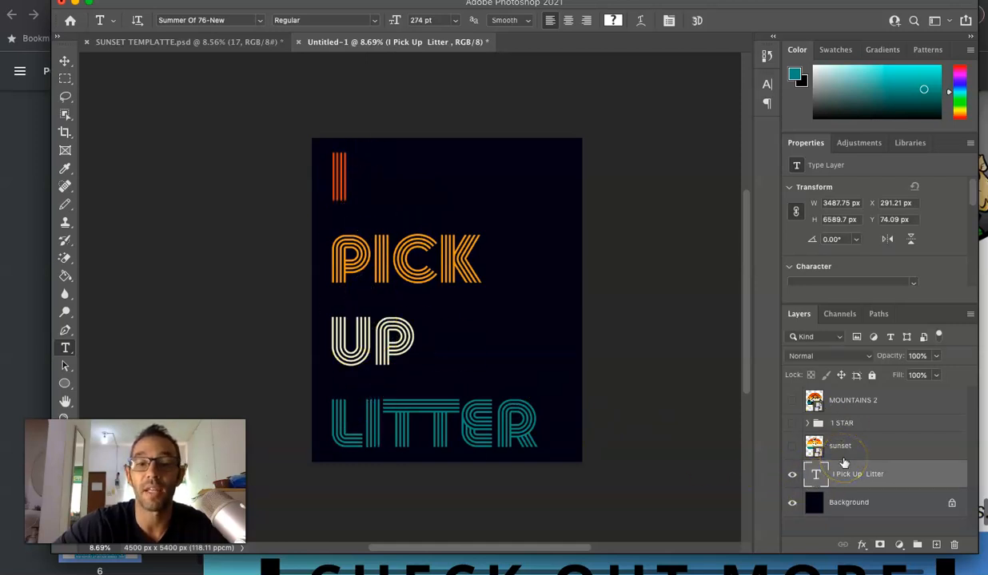
Step: Switch to the Merch on Demand product creation page in the browser and examine the LITTERING one-star artwork on the shirt mockups
click(30, 302)
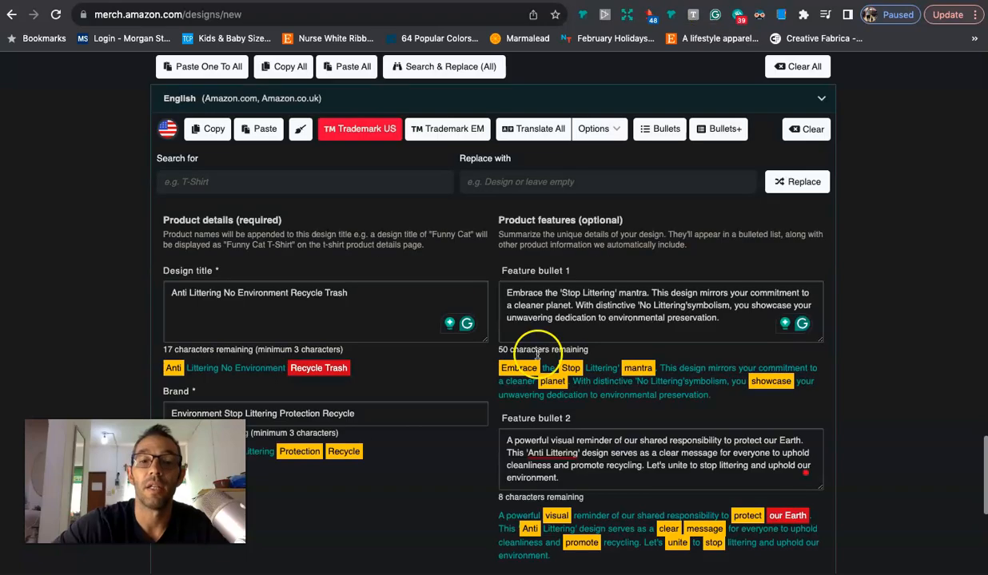
scroll(536, 353, up, 3)
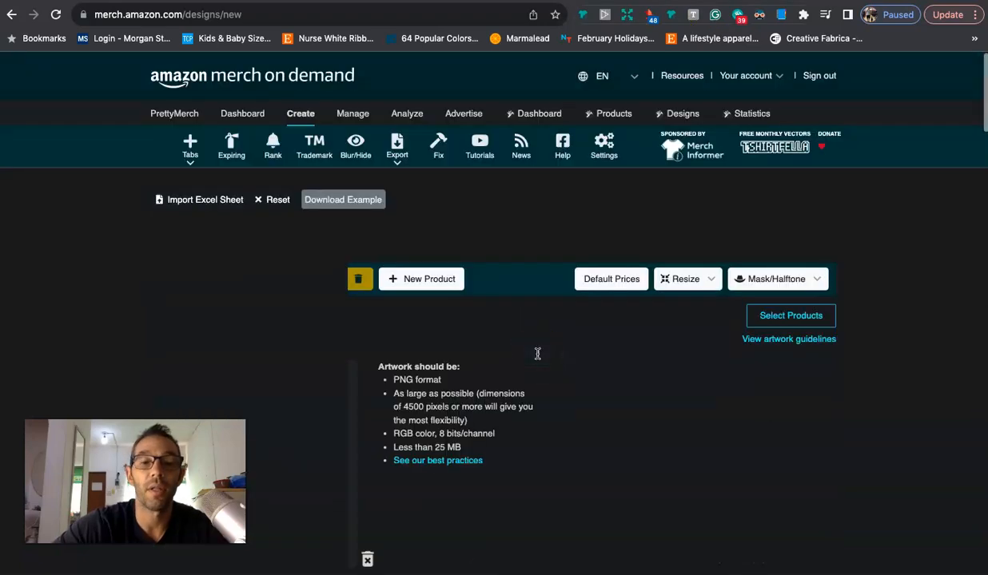
scroll(537, 353, down, 3)
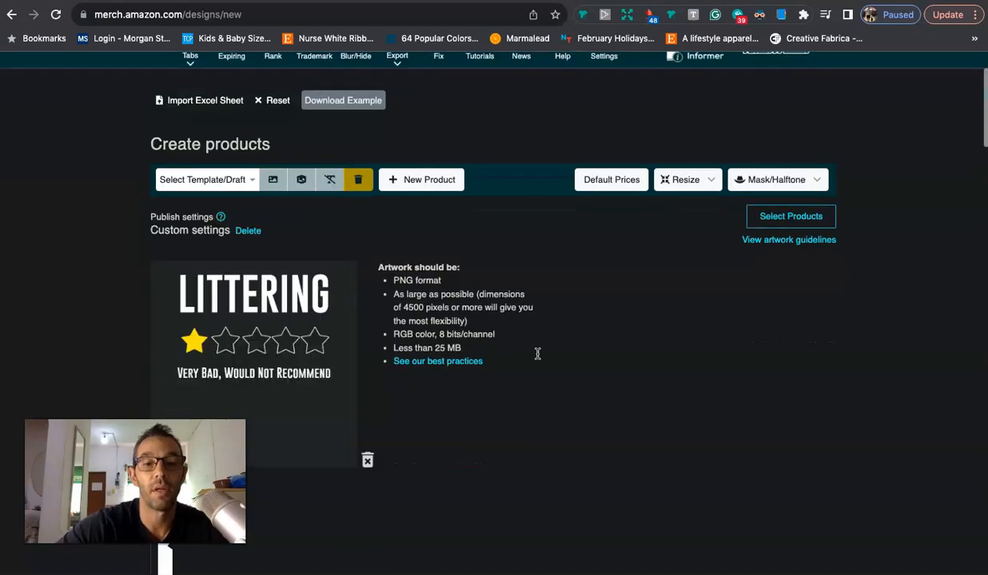
scroll(252, 317, down, 1)
scroll(319, 293, down, 3)
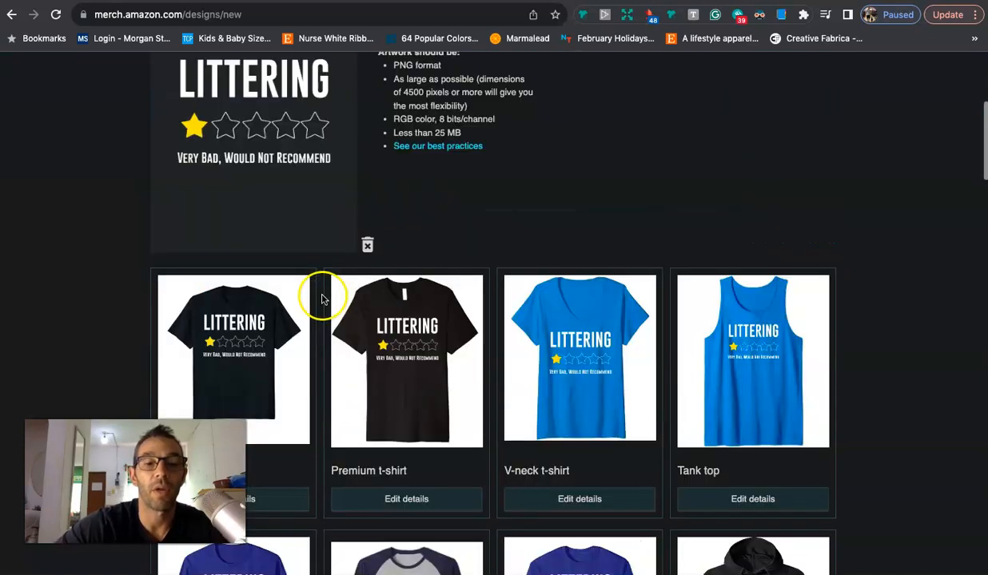
scroll(221, 291, up, 5)
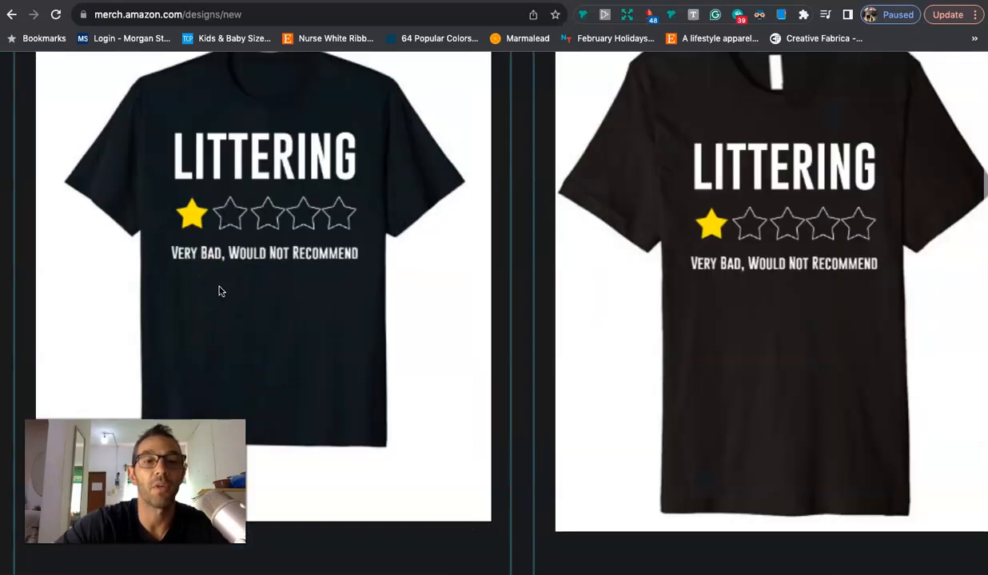
scroll(221, 291, down, 5)
scroll(342, 284, down, 14)
Step: Replace "Recycle Trash" in the design title with "Earth Day 2024" and run the US trademark check on the English listing
scroll(341, 286, down, 12)
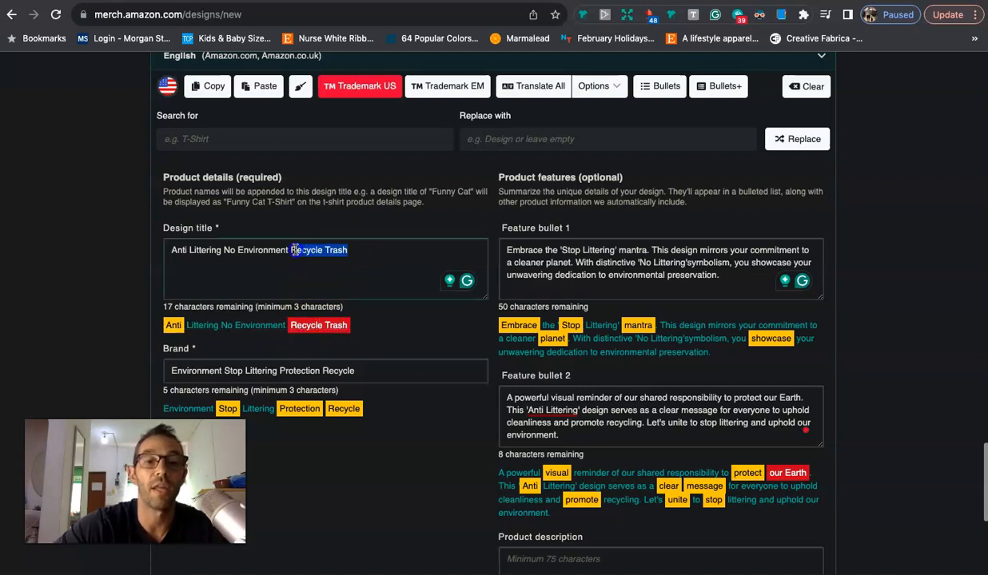
key(BackSpace)
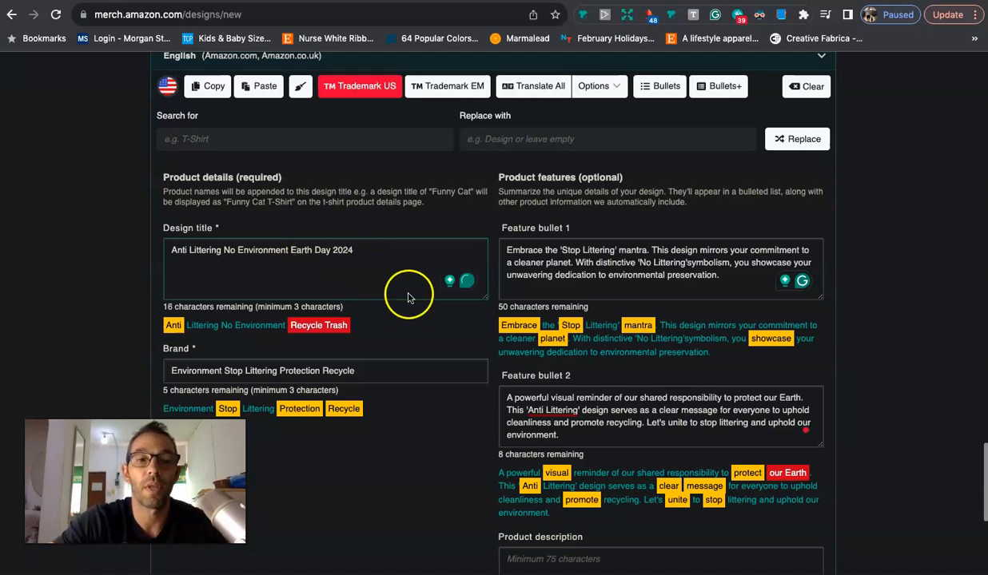
click(346, 87)
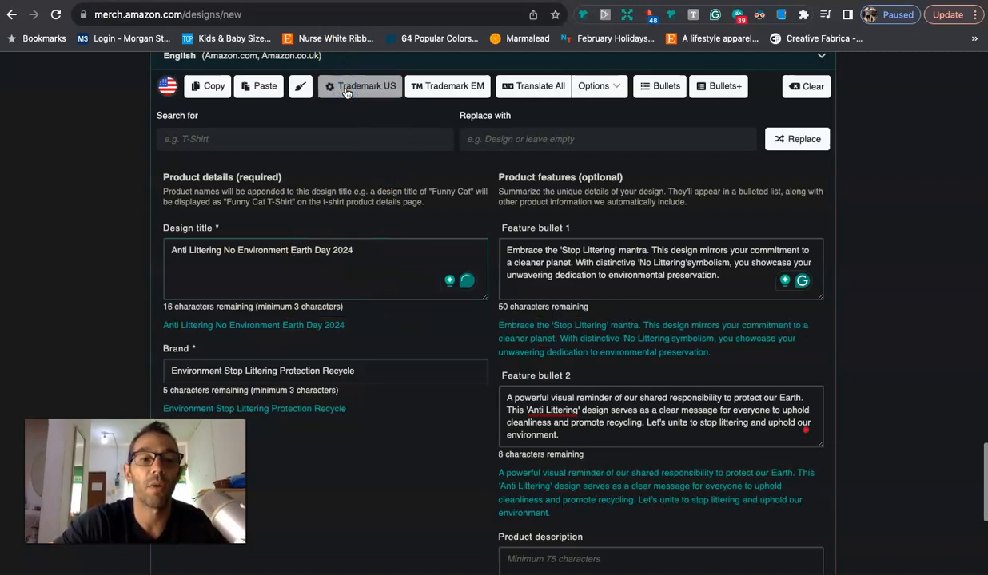
Step: Append "Women Men" to the design title and change "our Earth" to "the Earth" in feature bullet 2
click(373, 253)
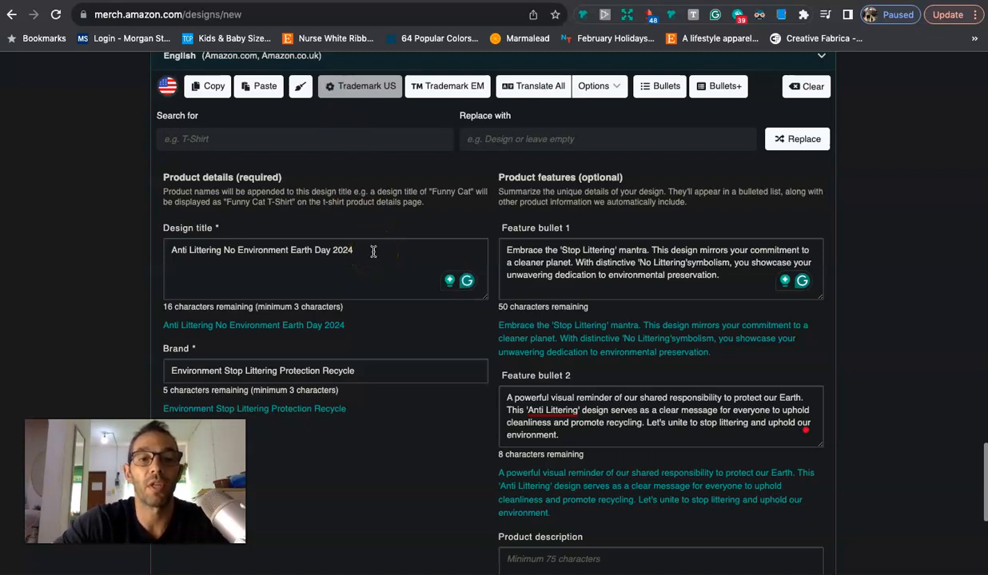
text(Worl)
text(n Men)
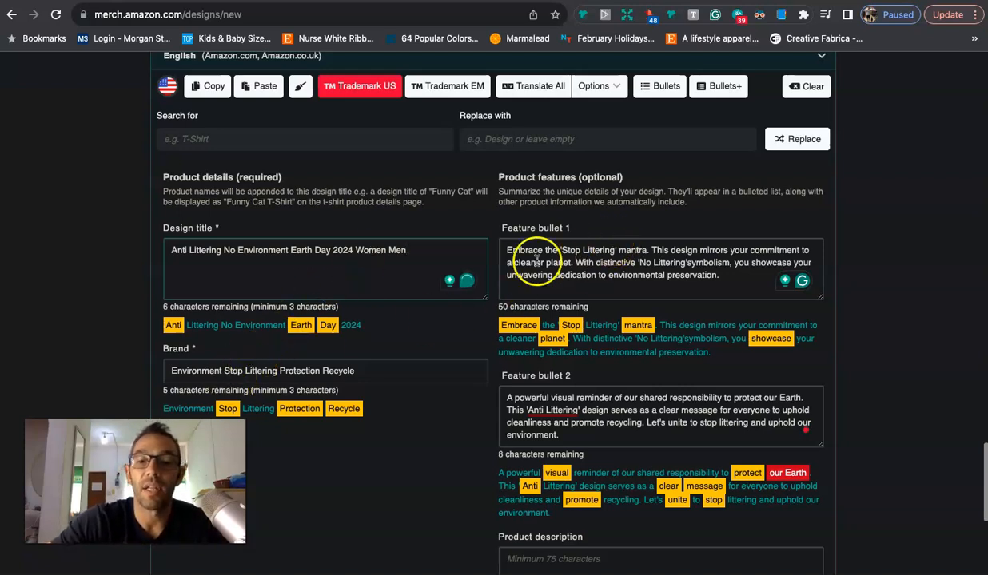
scroll(534, 260, down, 1)
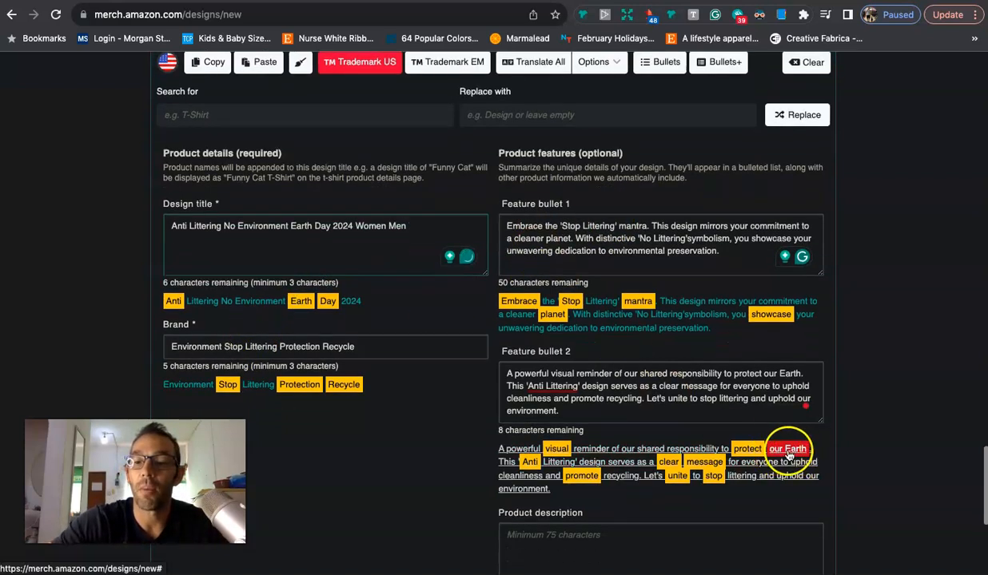
text(the)
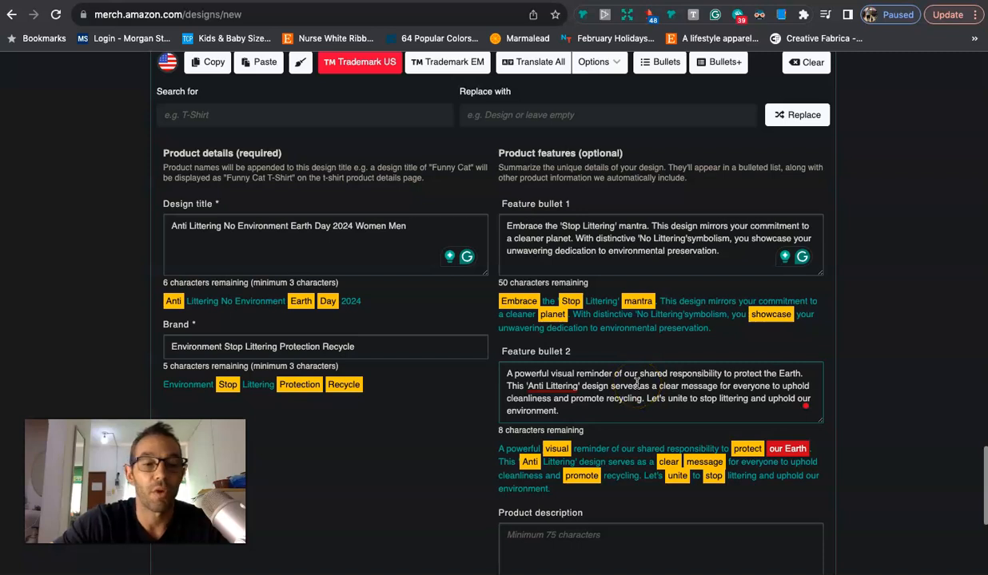
Step: Fill the English product description automatically from the two feature bullets
scroll(637, 384, up, 1)
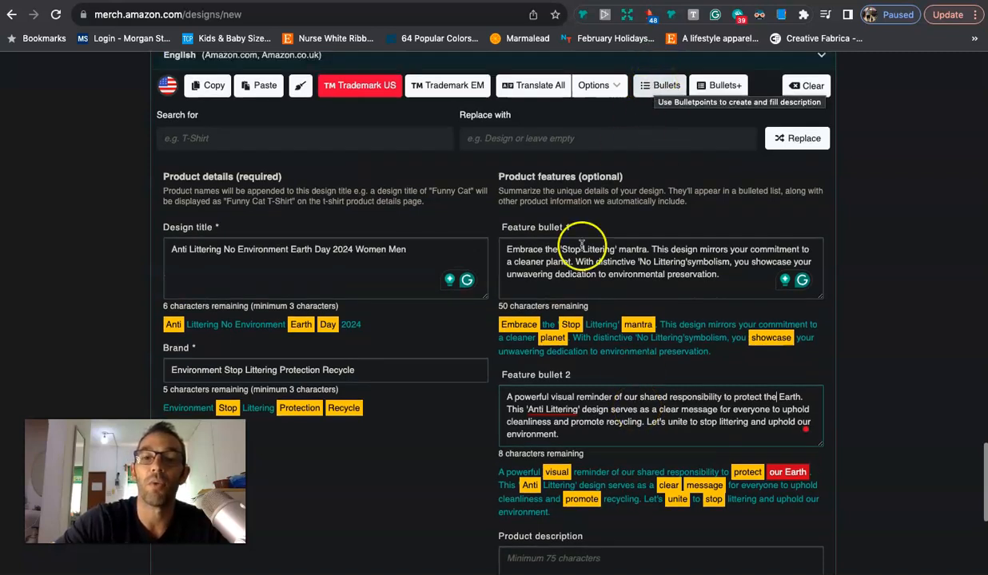
scroll(615, 509, down, 2)
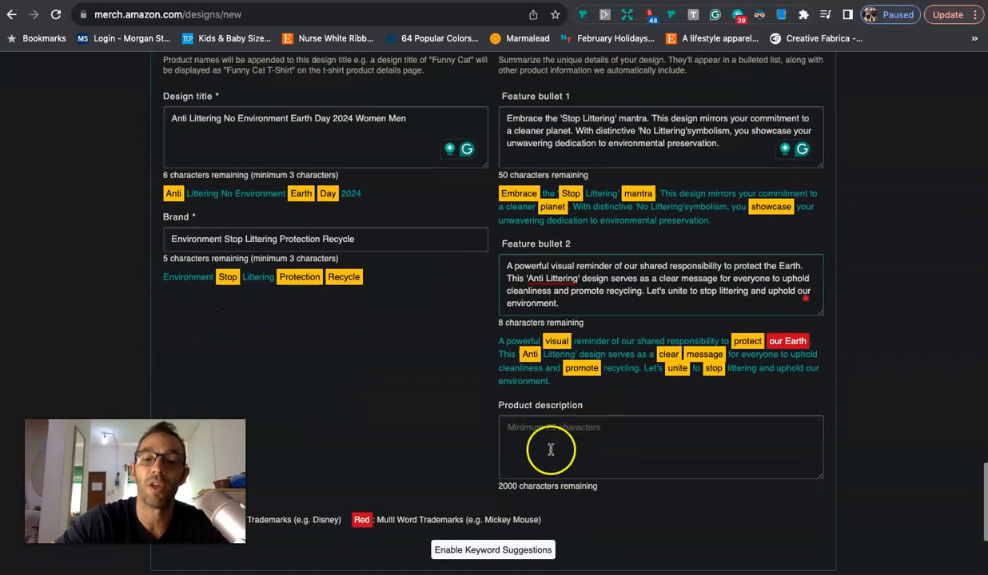
scroll(643, 243, up, 2)
click(661, 74)
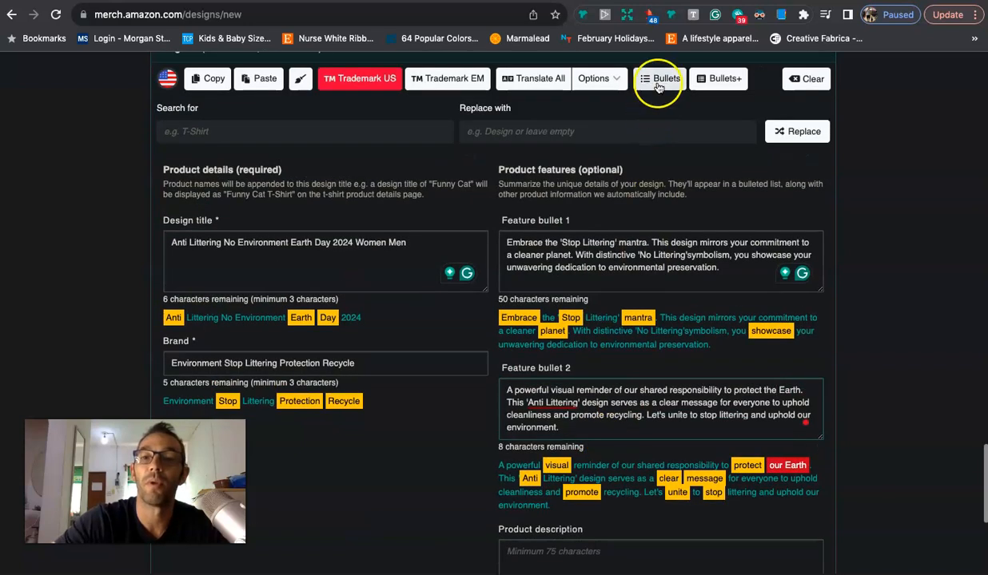
scroll(441, 375, down, 3)
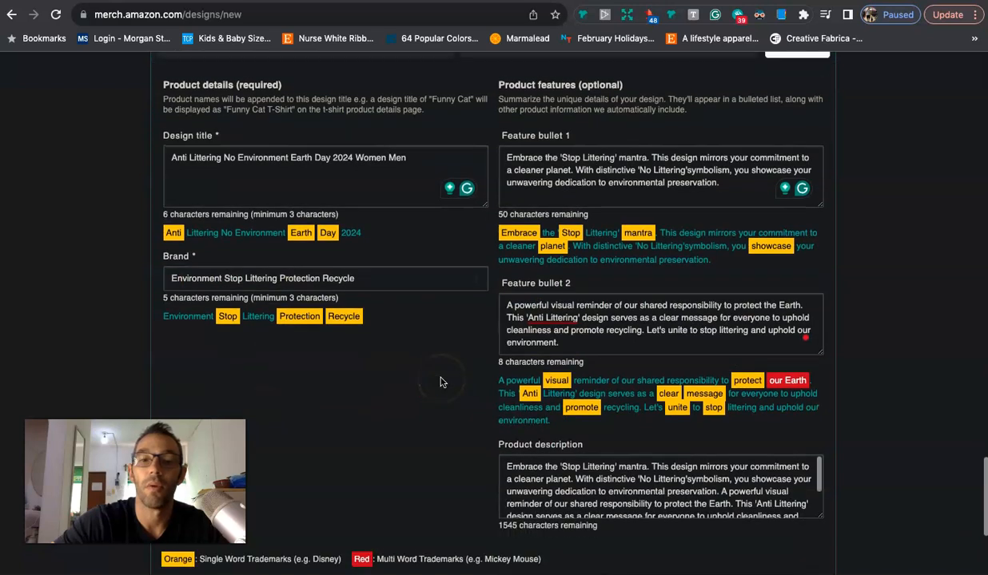
Step: Rerun the US trademark check on the English listing and review the flagged words
scroll(399, 240, up, 4)
click(349, 101)
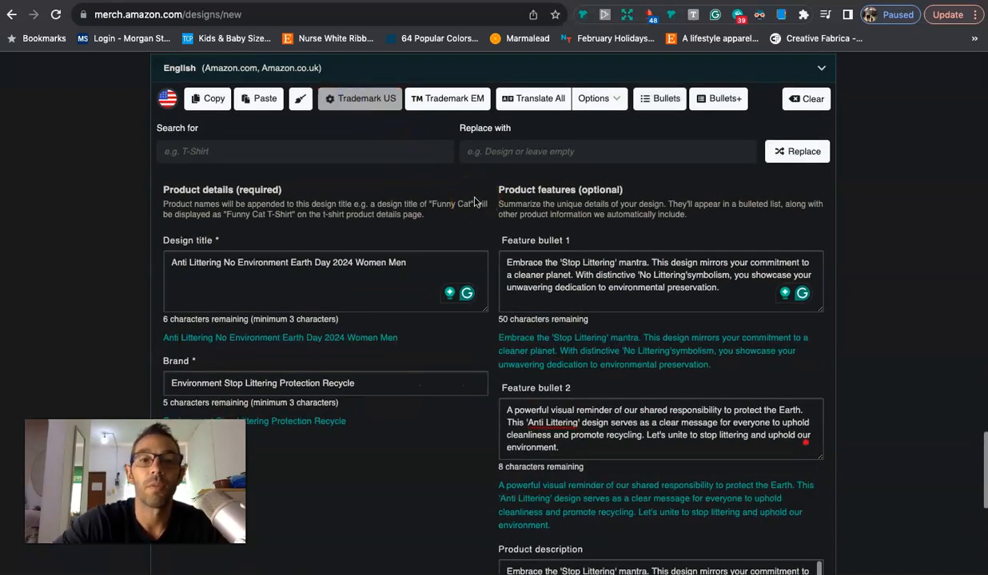
scroll(477, 202, down, 2)
scroll(476, 202, up, 2)
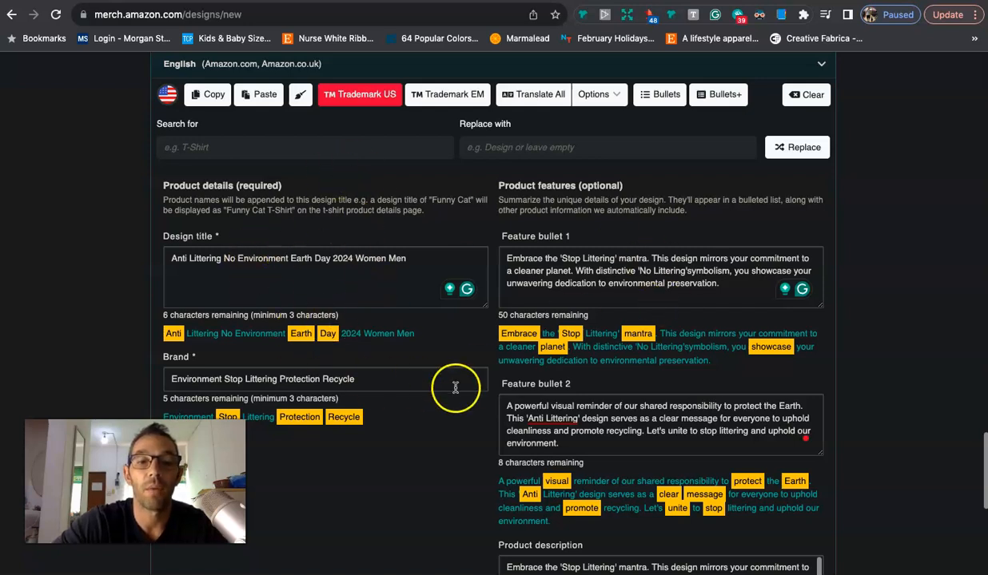
Step: Review the zip hoodie mockup and its selected colors in the product details
scroll(496, 384, up, 2)
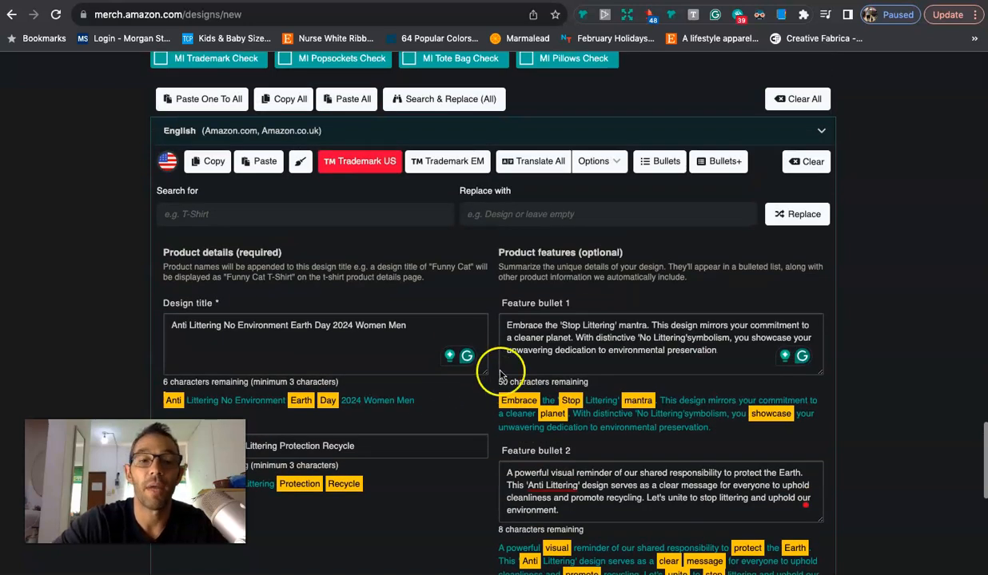
scroll(501, 376, up, 15)
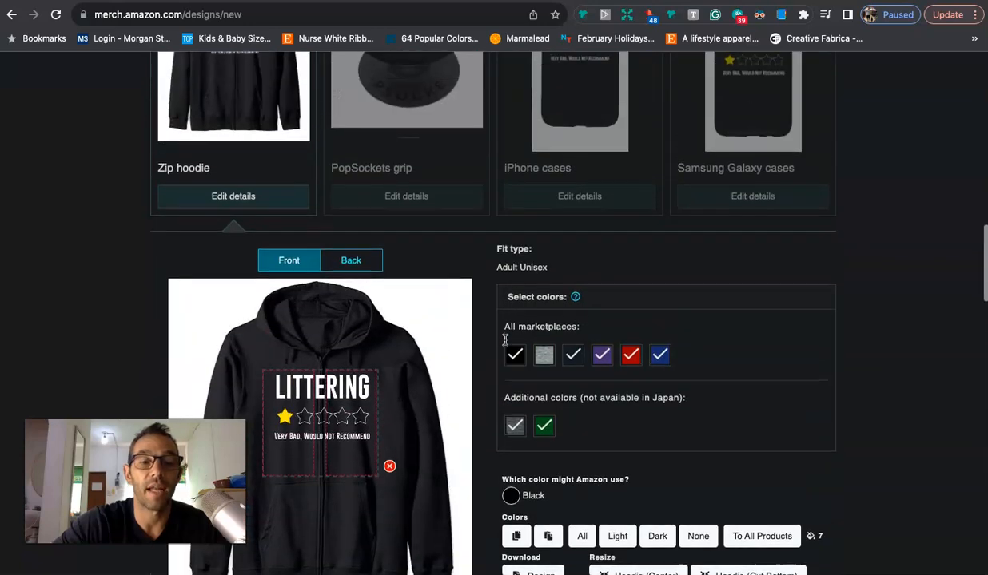
scroll(504, 340, down, 5)
scroll(504, 340, up, 1)
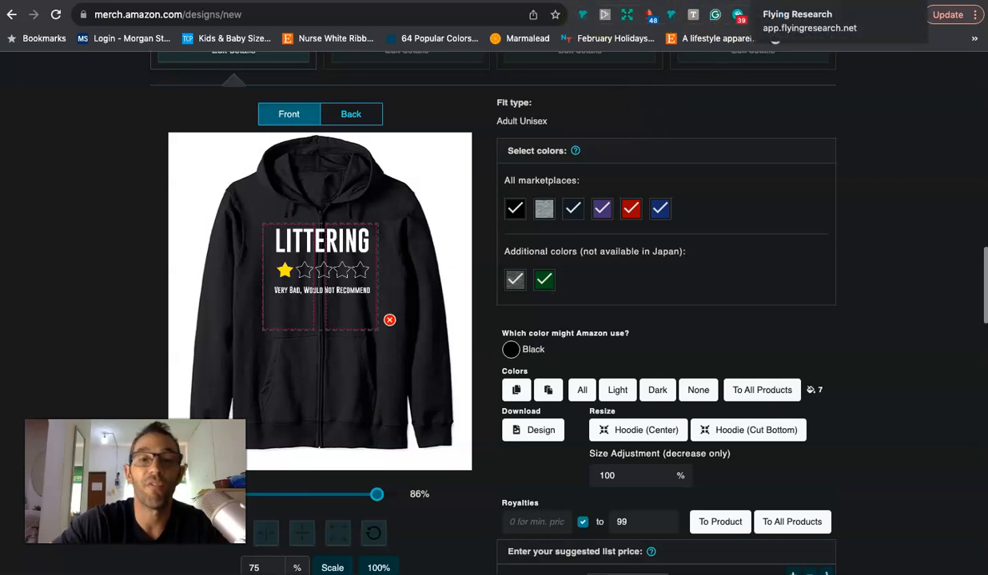
Step: Switch to Flying Research and examine the newest US T-shirt designs on the Seller Trends page
click(750, 1)
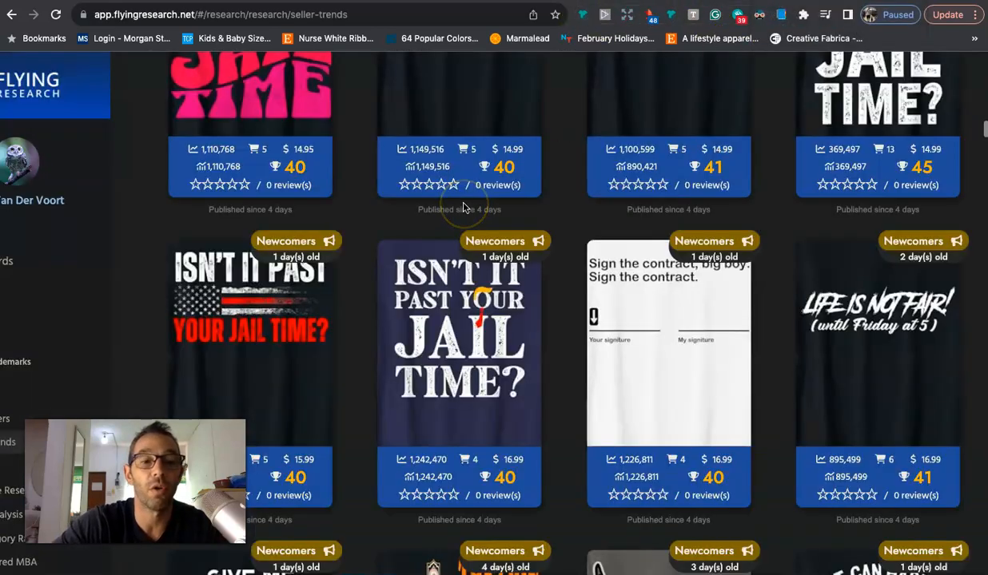
scroll(462, 208, up, 15)
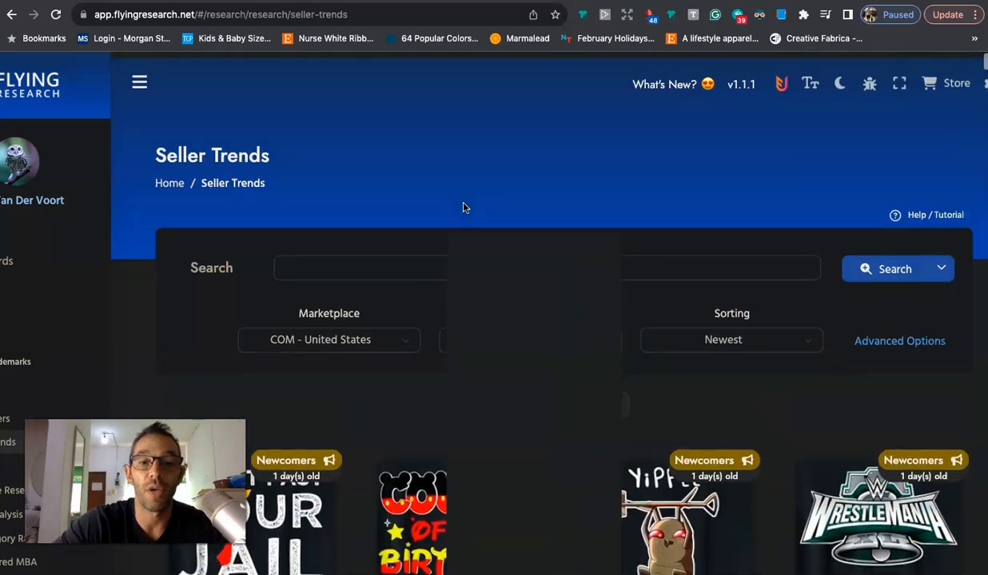
scroll(463, 207, down, 2)
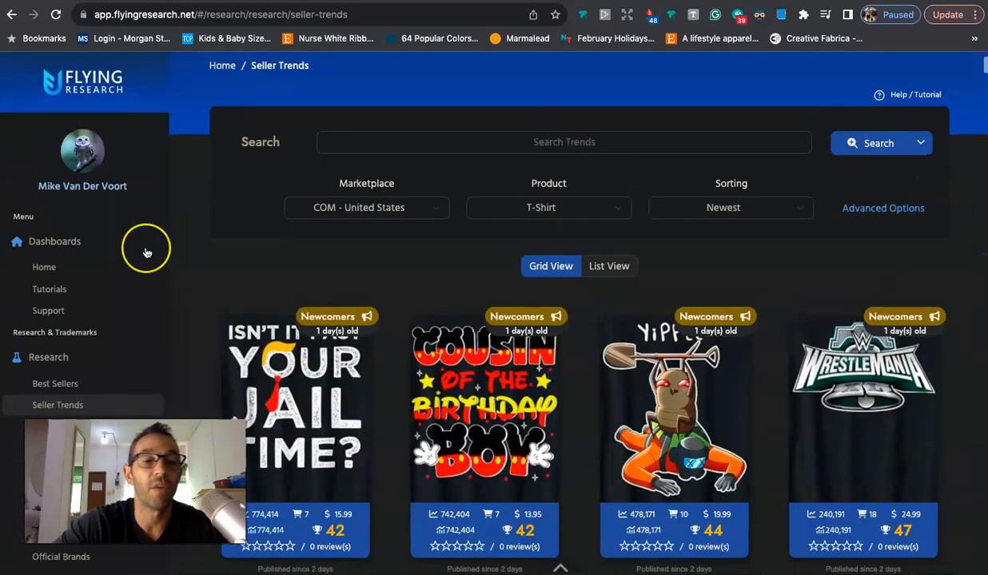
scroll(147, 253, up, 2)
scroll(146, 252, down, 1)
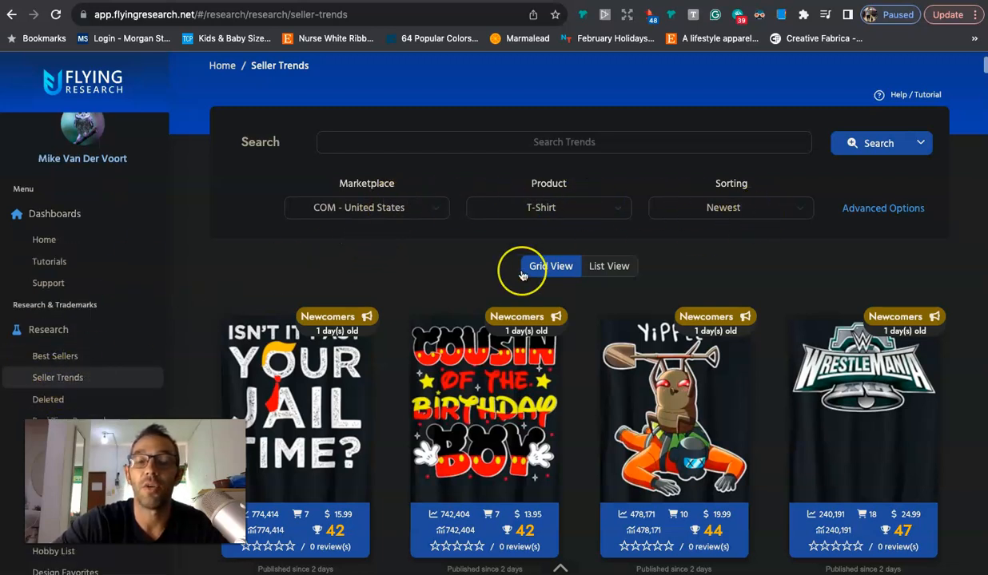
scroll(524, 274, down, 2)
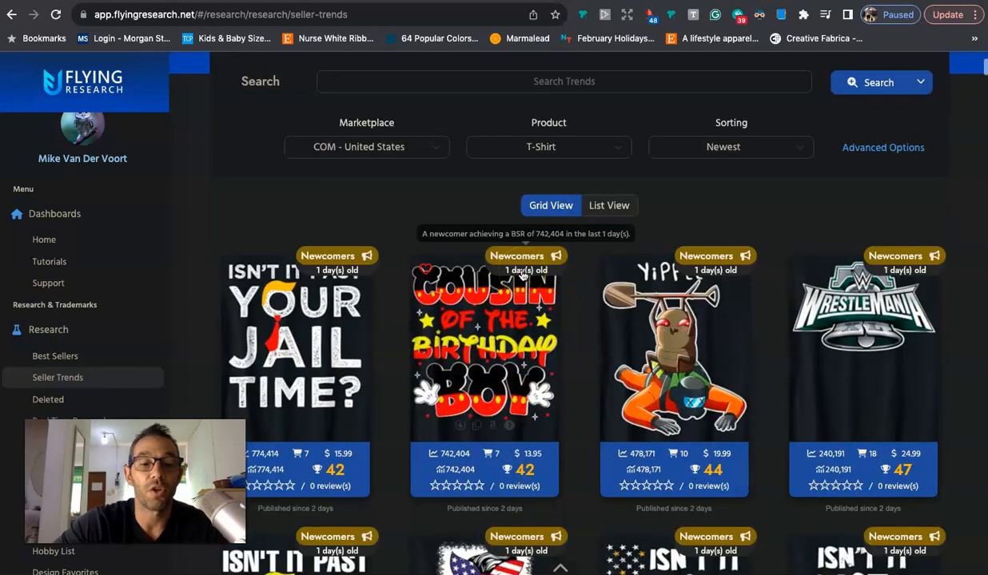
scroll(522, 274, down, 2)
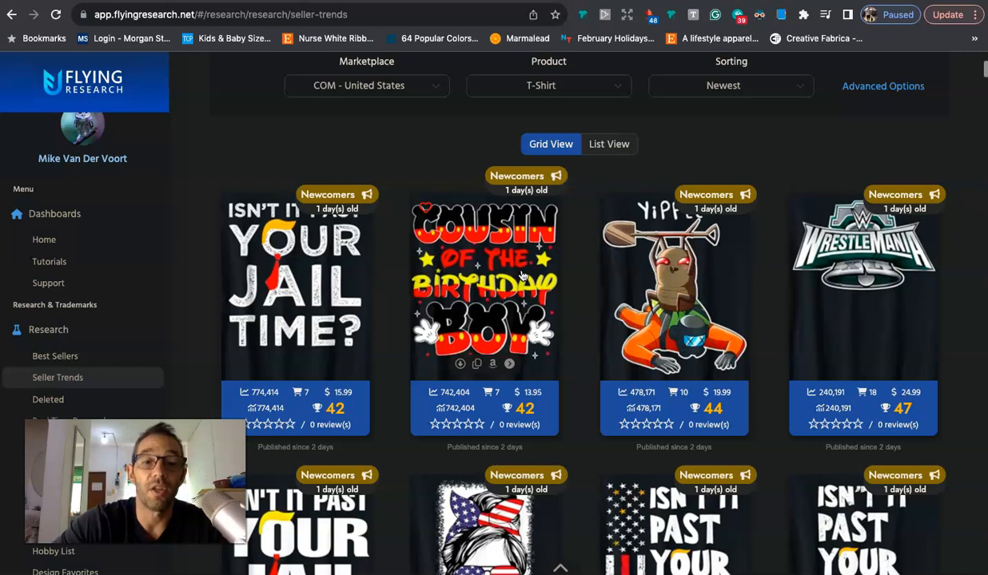
scroll(522, 276, down, 3)
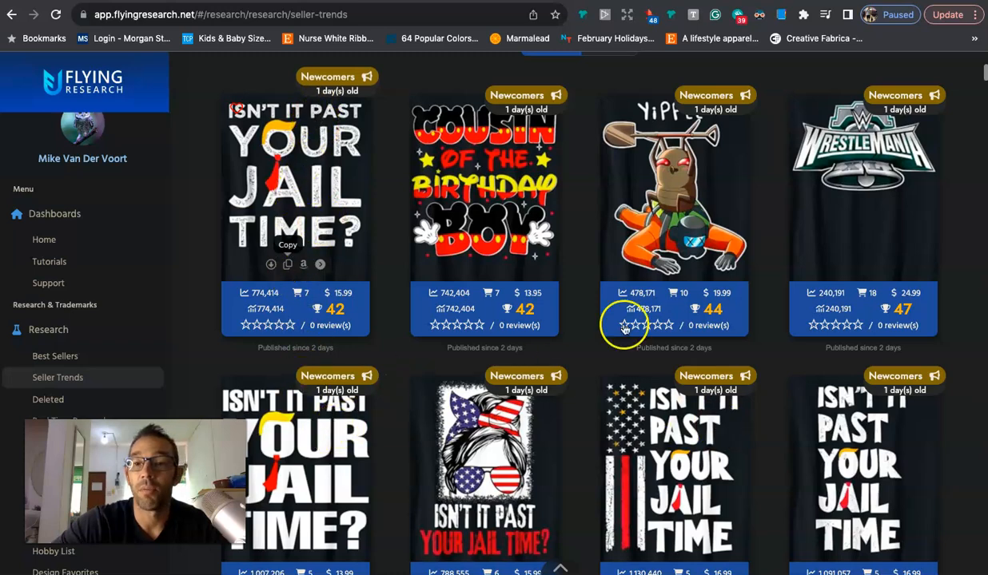
scroll(425, 347, down, 3)
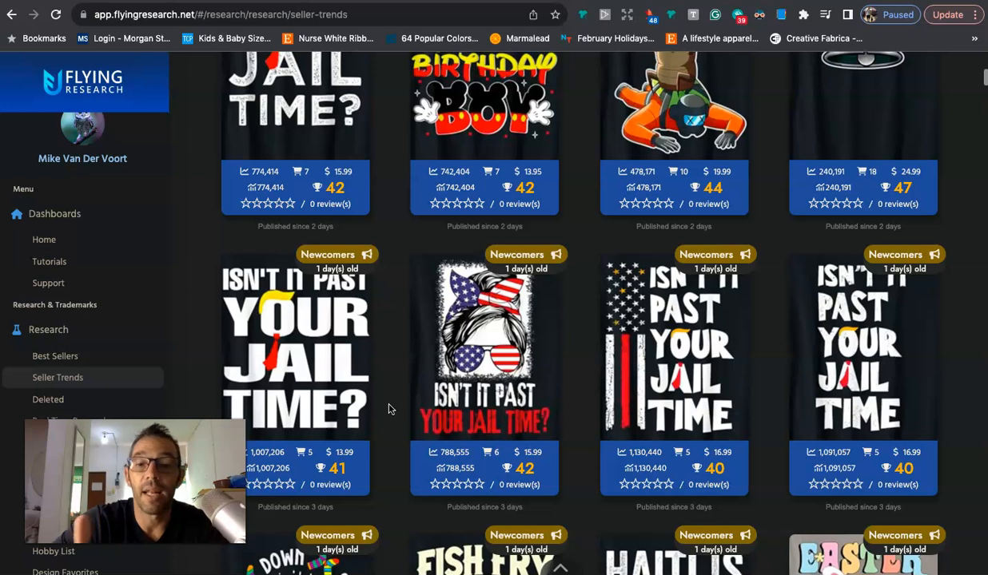
scroll(389, 410, down, 1)
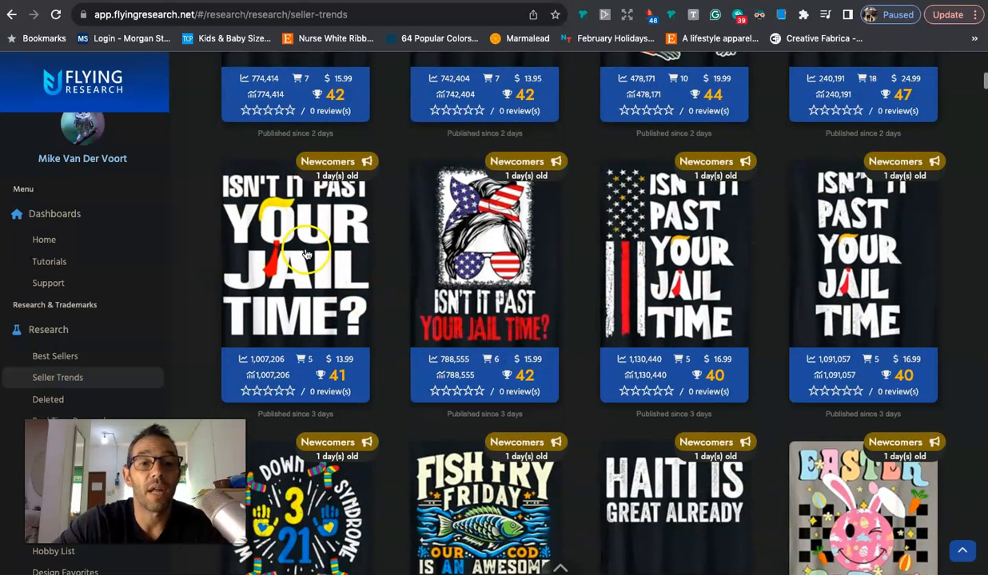
Step: Examine the newcomer T-shirt designs on Seller Trends, including the jail time slogans, Easter, eclipse and contract-signing shirts
scroll(391, 252, down, 1)
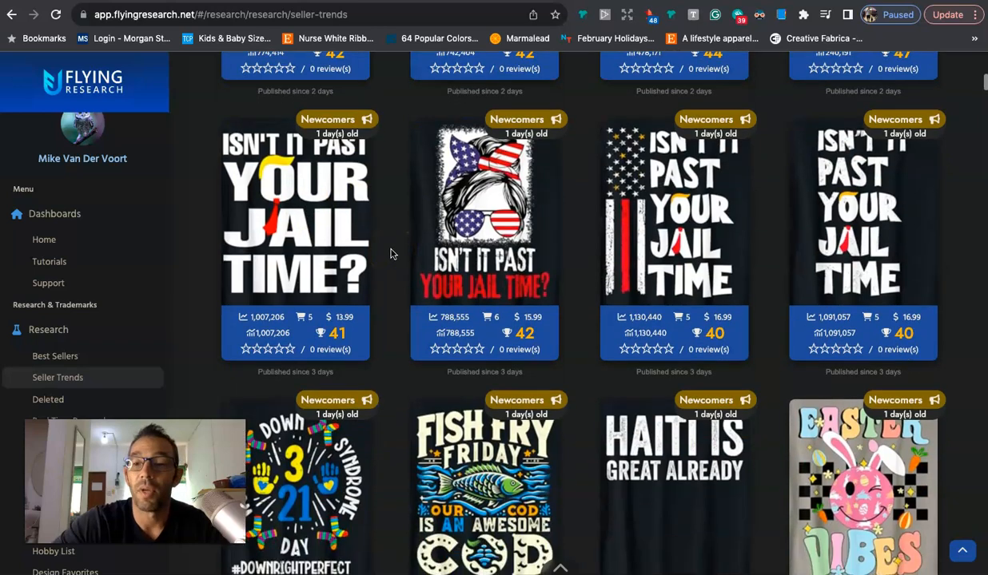
scroll(627, 324, down, 3)
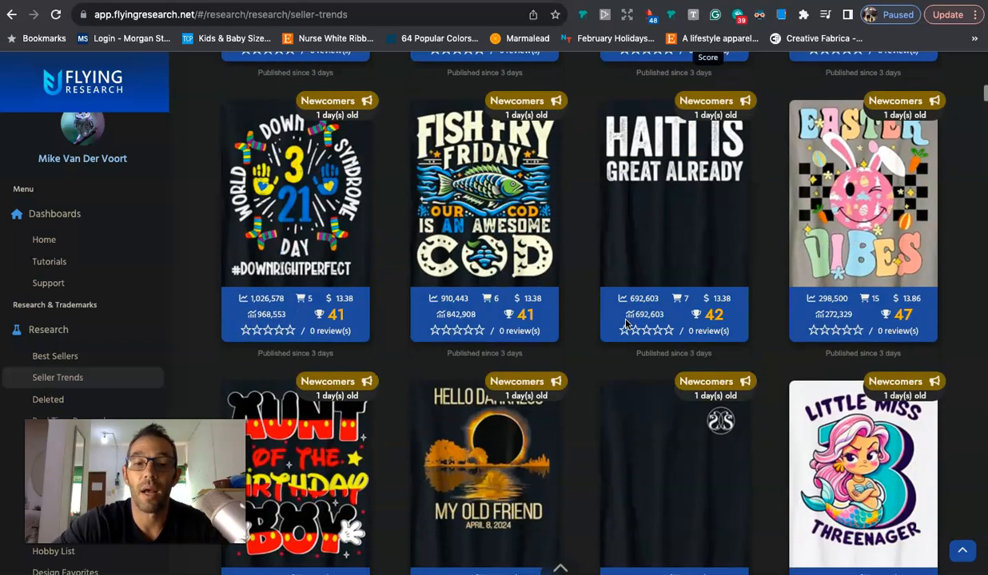
scroll(627, 324, down, 2)
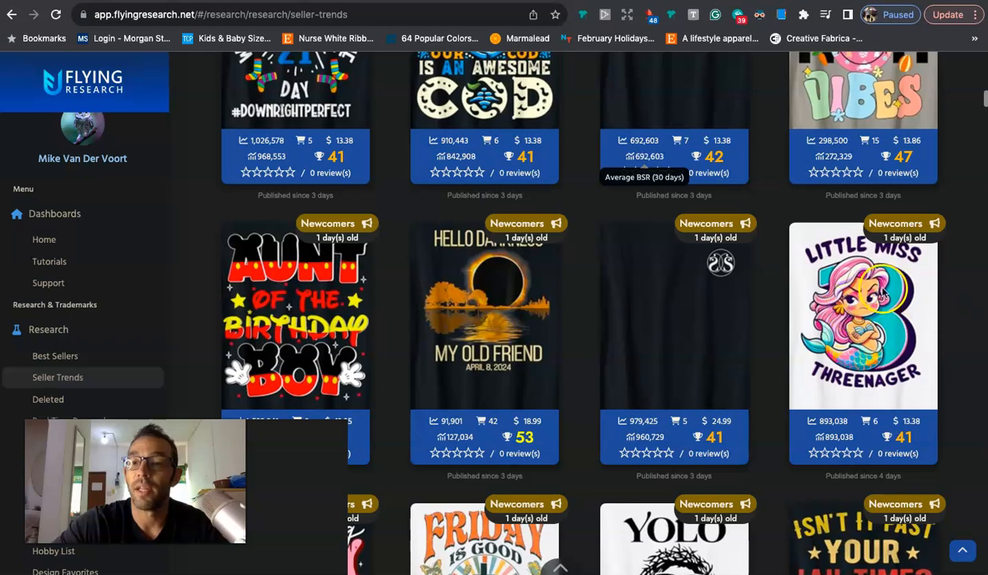
scroll(497, 352, down, 3)
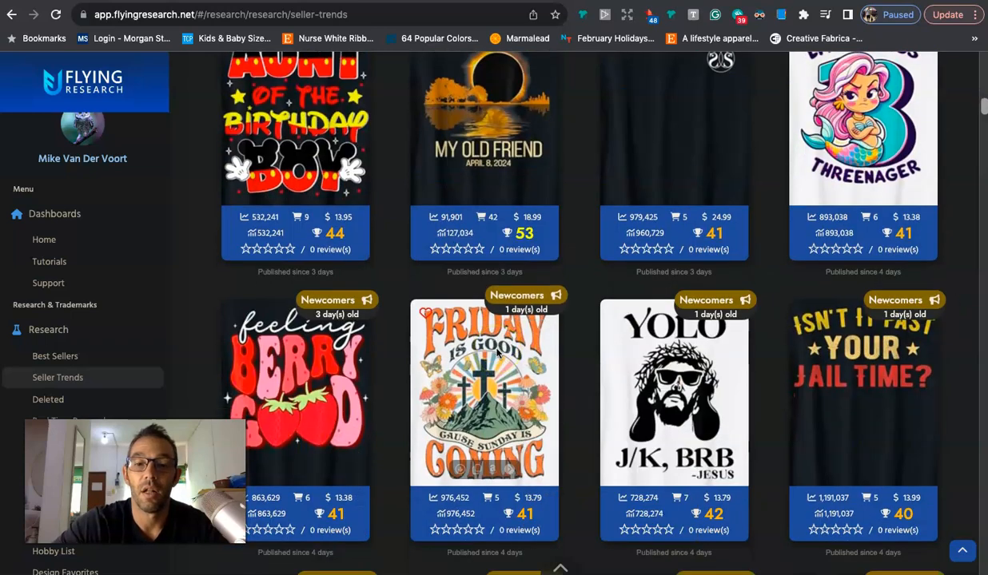
scroll(498, 351, down, 4)
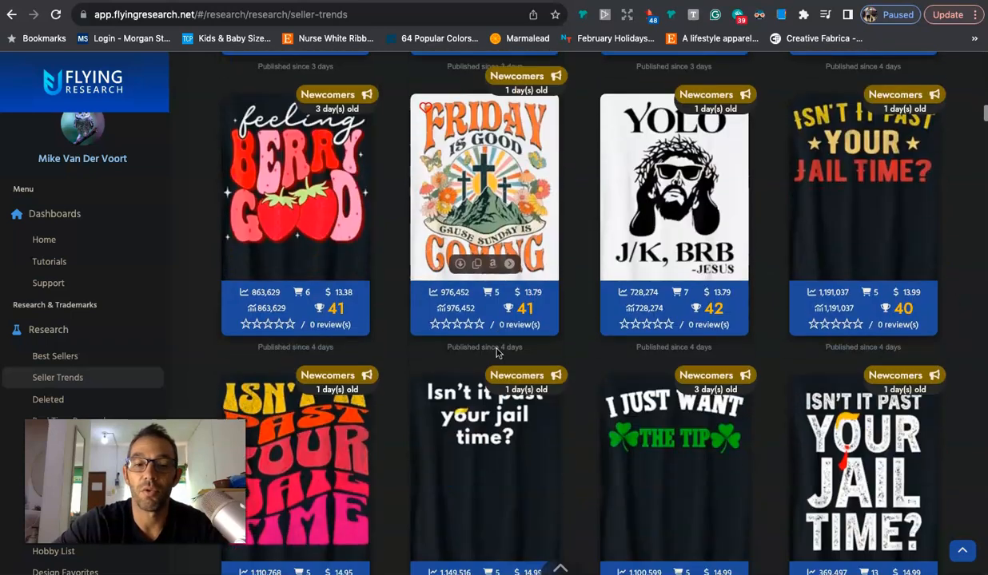
scroll(497, 353, down, 5)
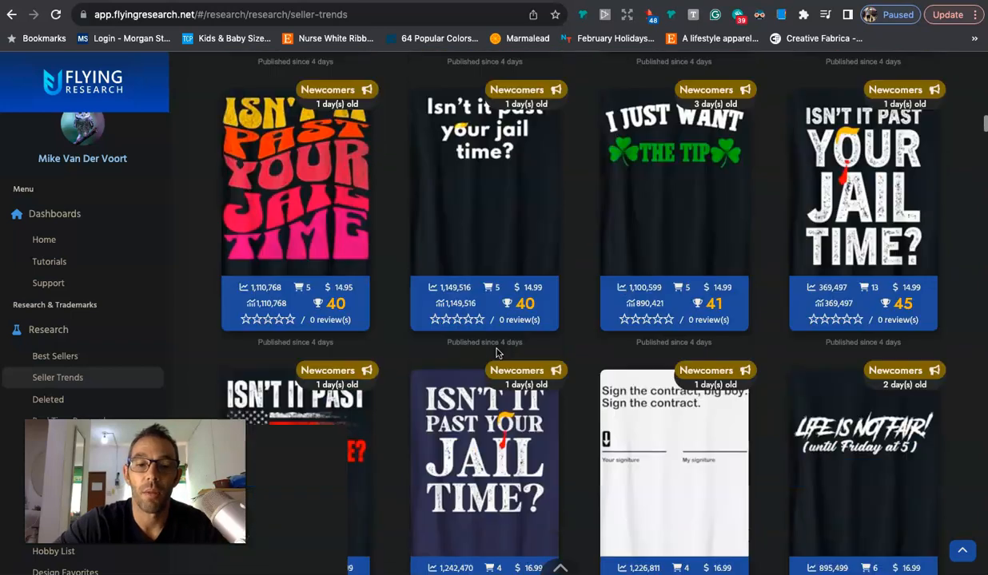
click(667, 361)
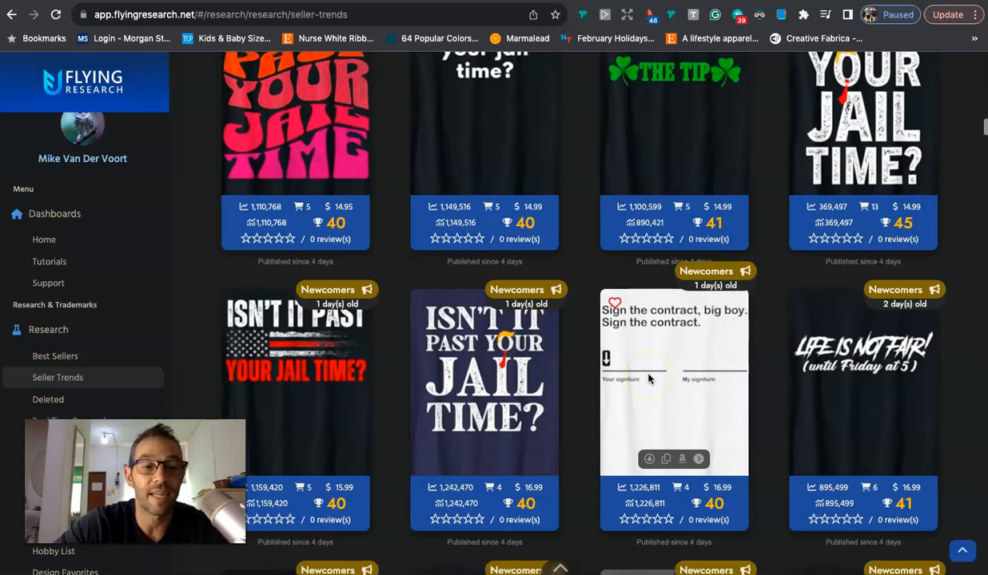
scroll(649, 379, down, 5)
click(573, 397)
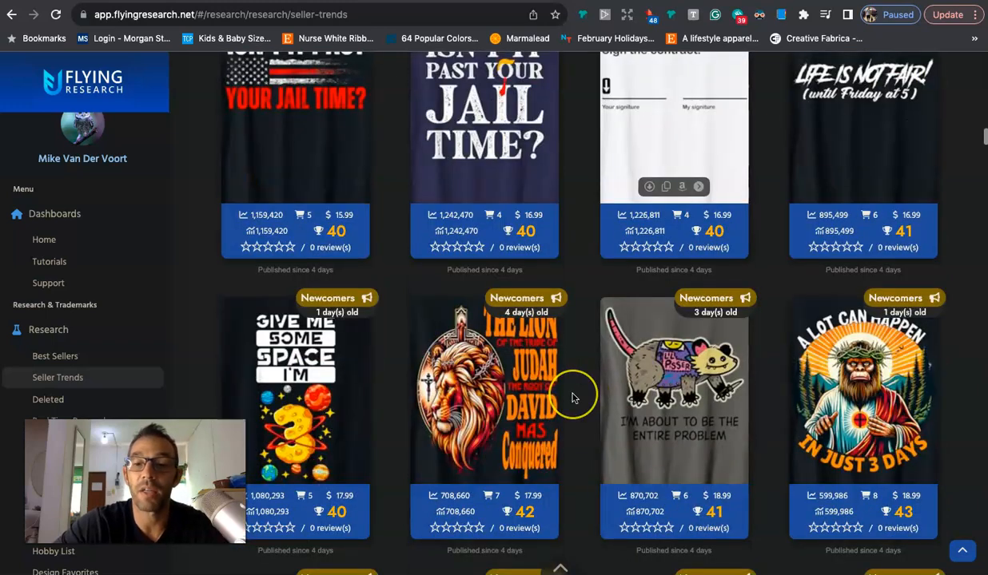
scroll(573, 397, down, 5)
scroll(572, 397, up, 1)
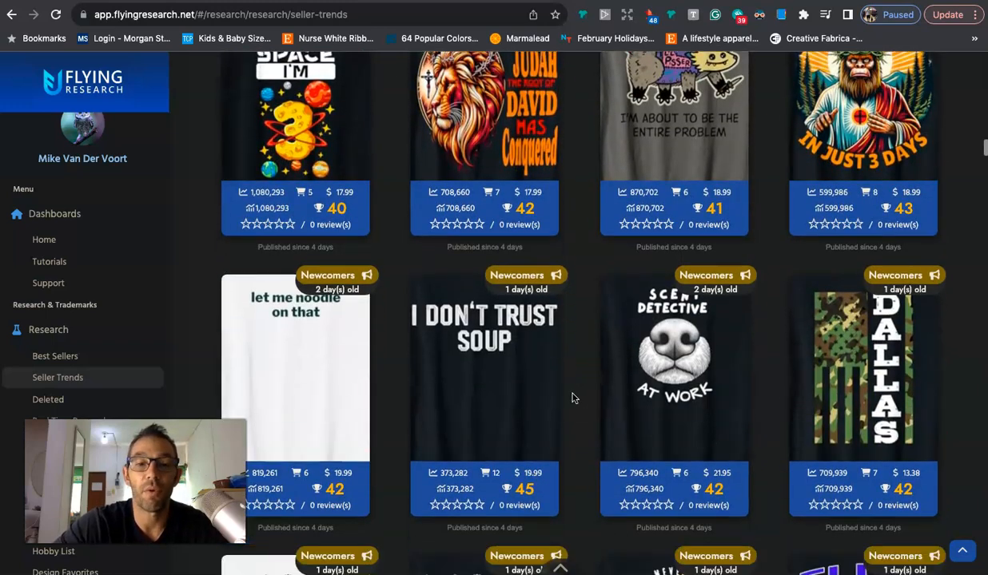
Step: Examine further Seller Trends newcomers, including the Vote, "I Matched! Internal Medicine 2024" and Helldivers designs
scroll(572, 397, down, 4)
click(582, 361)
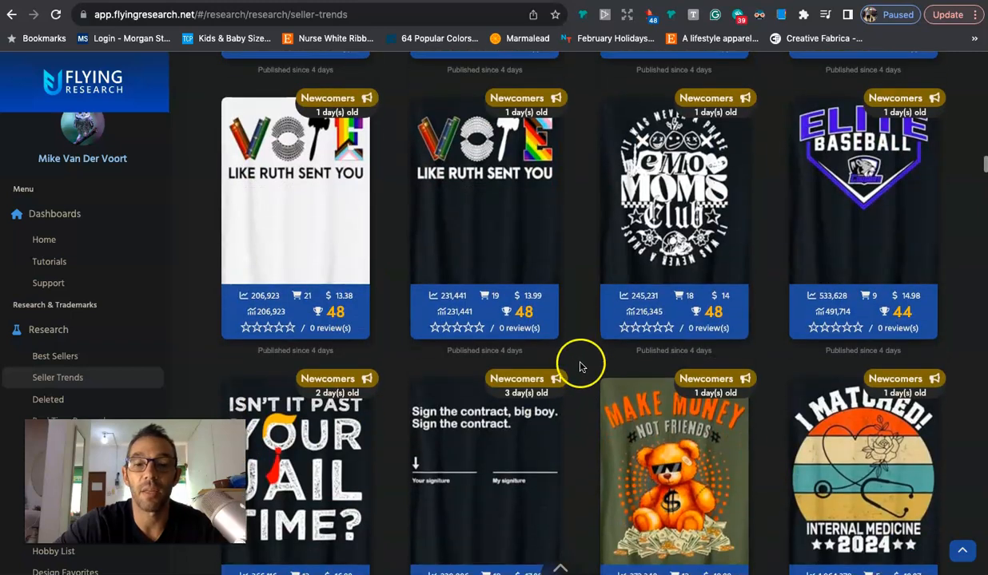
scroll(582, 360, down, 4)
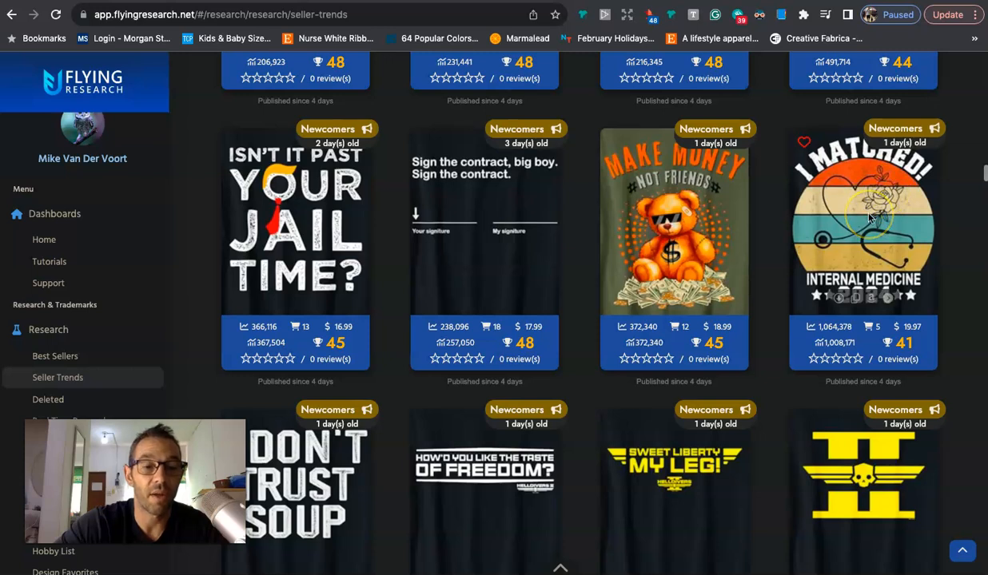
mouse_move(870, 218)
click(852, 197)
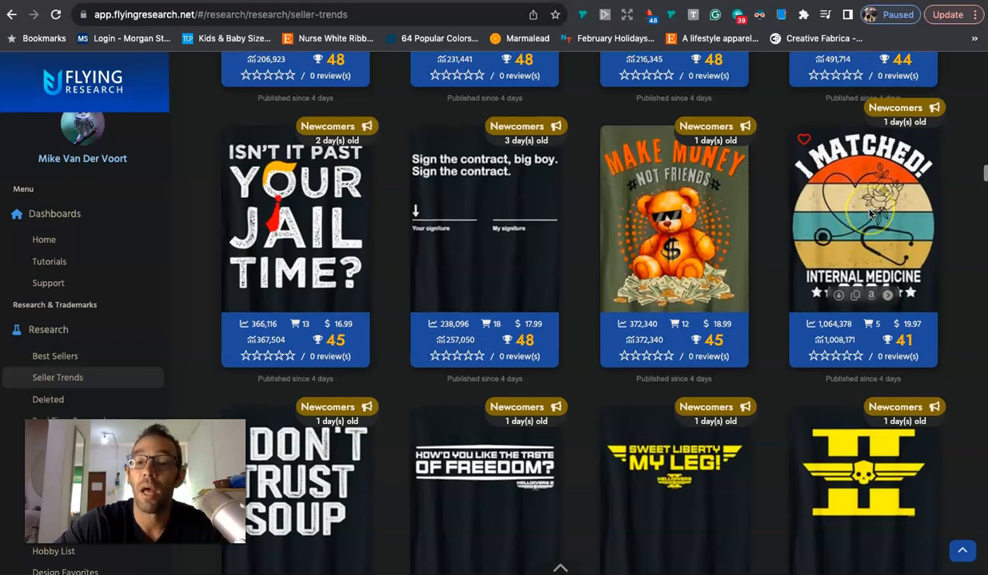
scroll(862, 206, down, 3)
scroll(870, 212, down, 4)
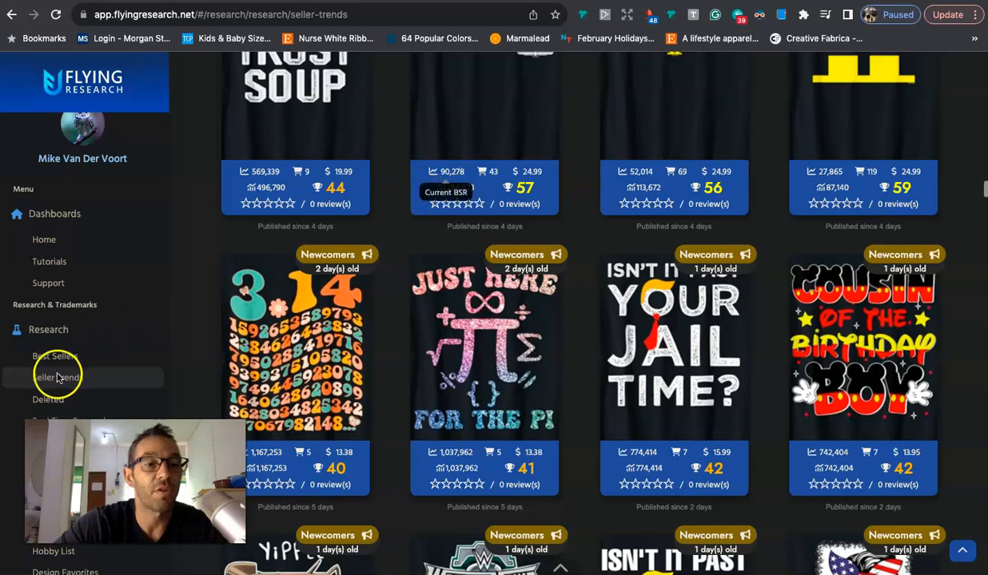
Step: Go back up the Seller Trends results and recheck the Helldivers, jail time and Good Friday designs
scroll(445, 309, up, 2)
scroll(446, 309, up, 3)
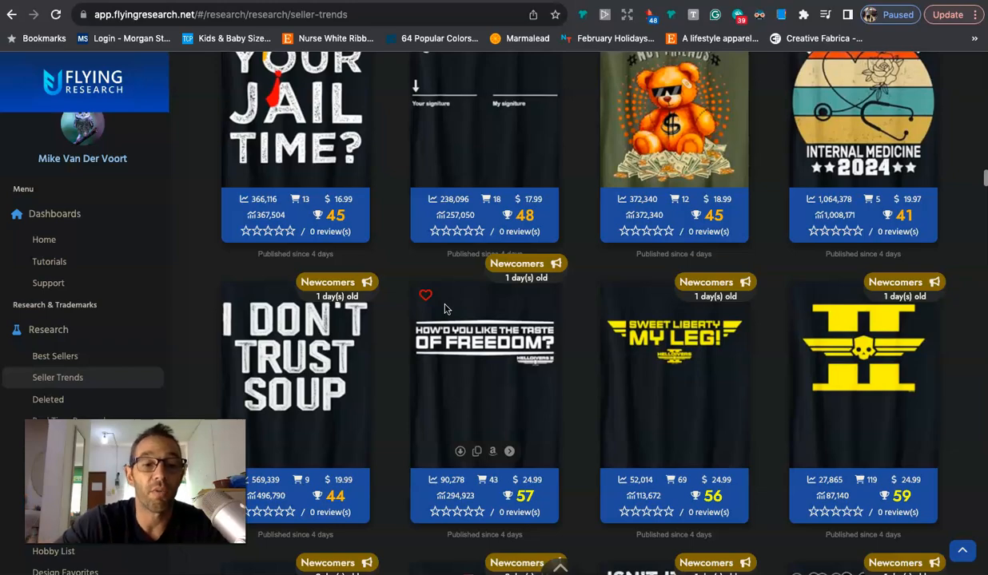
scroll(445, 309, up, 12)
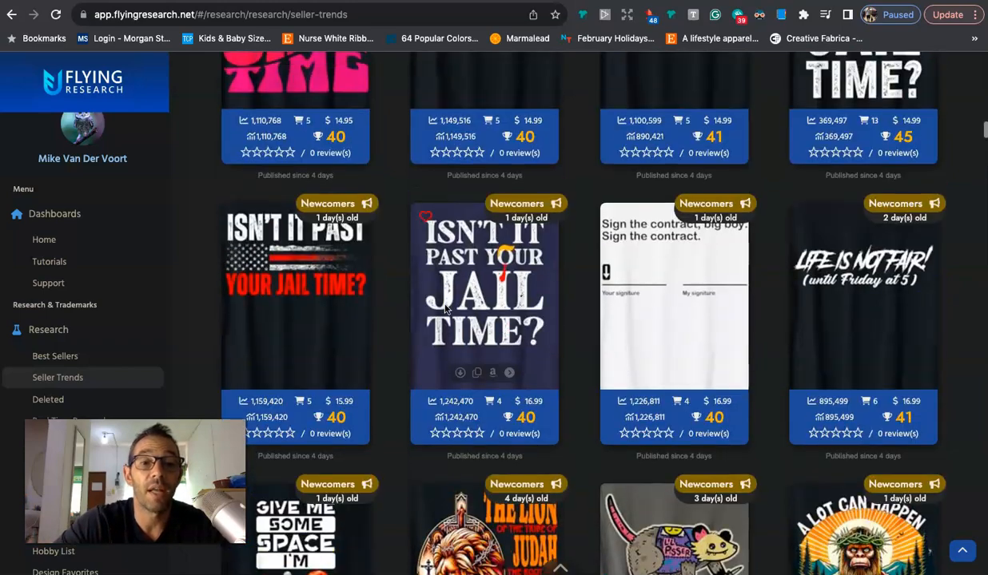
scroll(445, 309, up, 5)
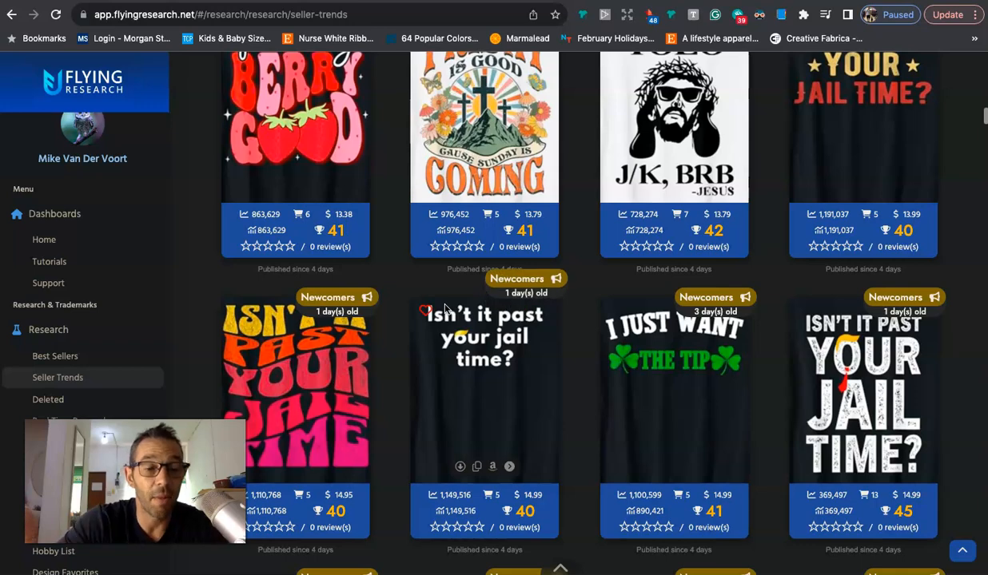
scroll(445, 310, up, 4)
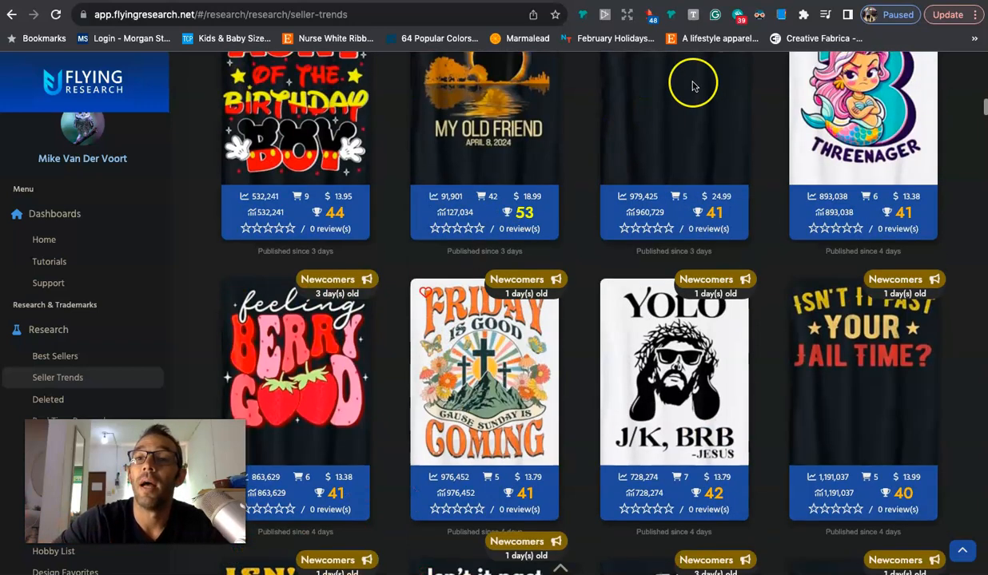
Step: Switch to the YouTube video "My BIGGEST DAY EVER On Merch By Amazon" and review the tool links in its description
click(813, 1)
click(470, 220)
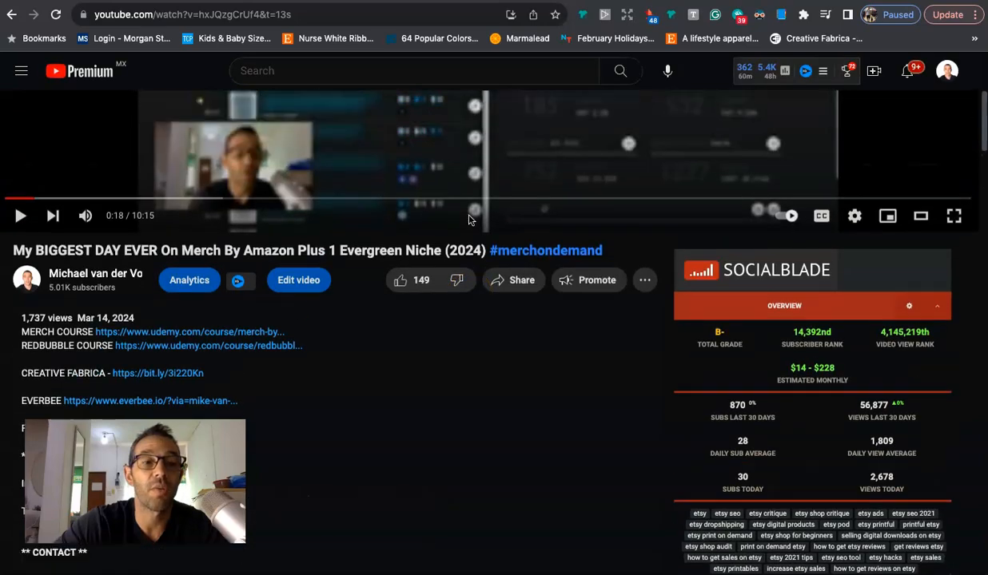
scroll(470, 220, up, 5)
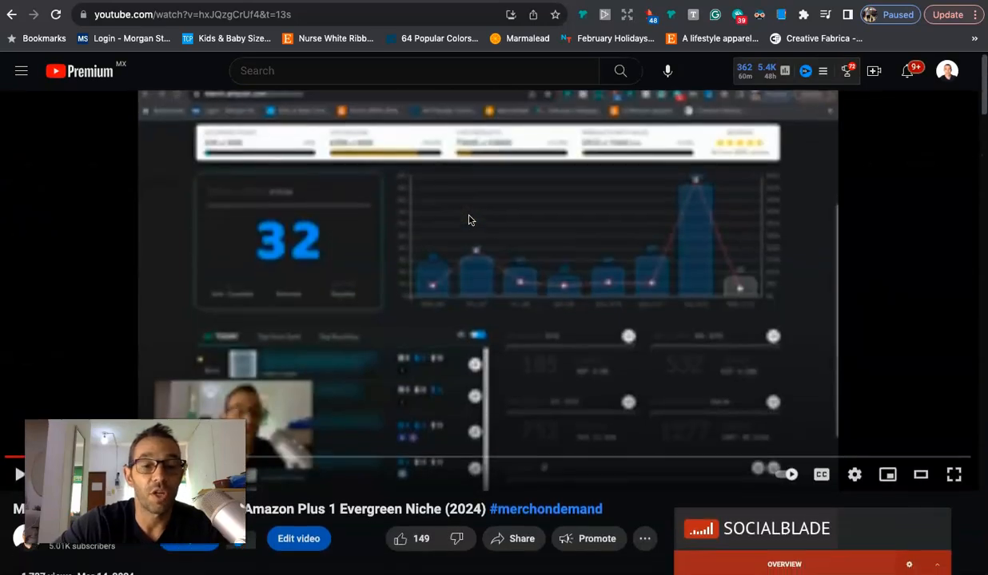
scroll(470, 221, down, 4)
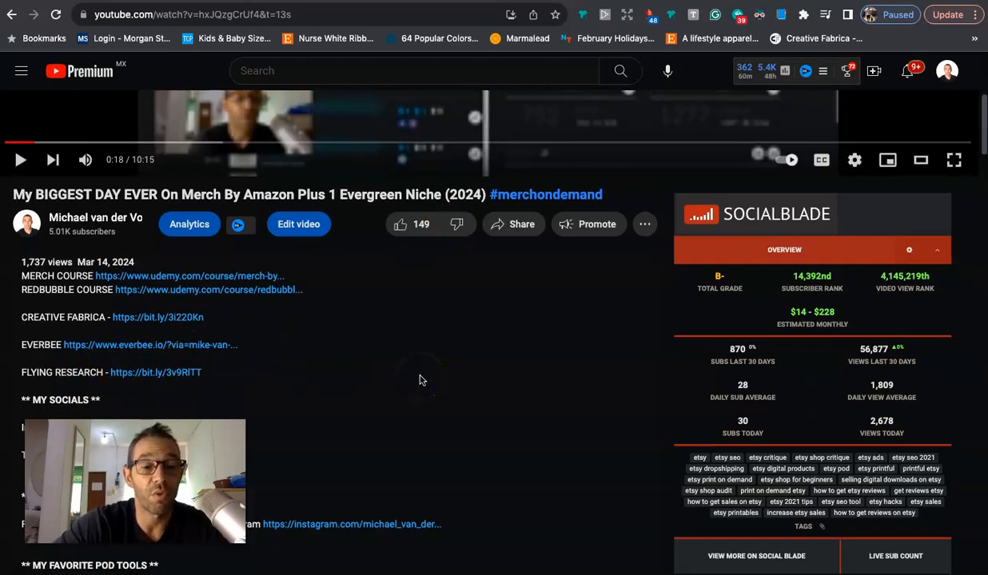
scroll(421, 380, up, 1)
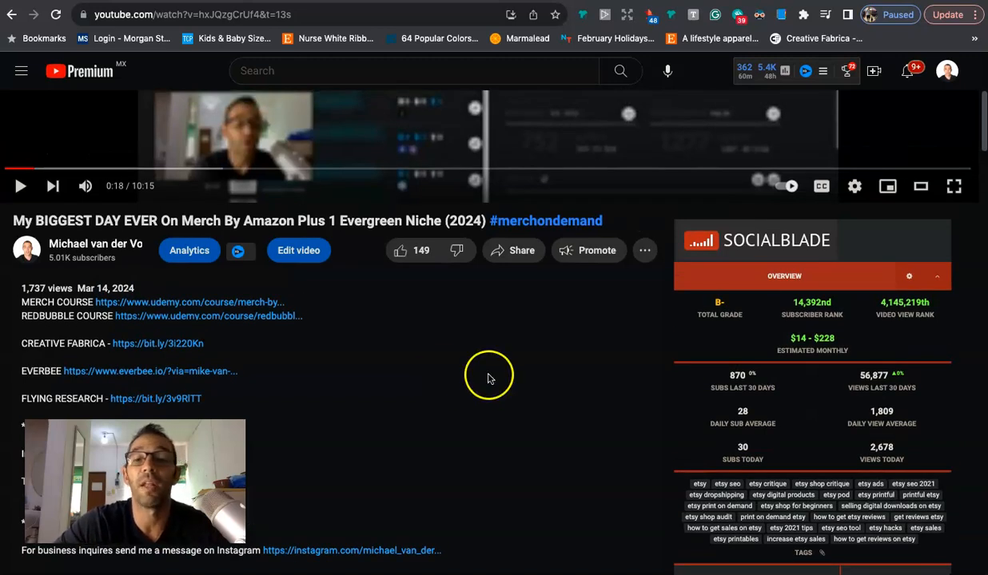
scroll(580, 399, up, 1)
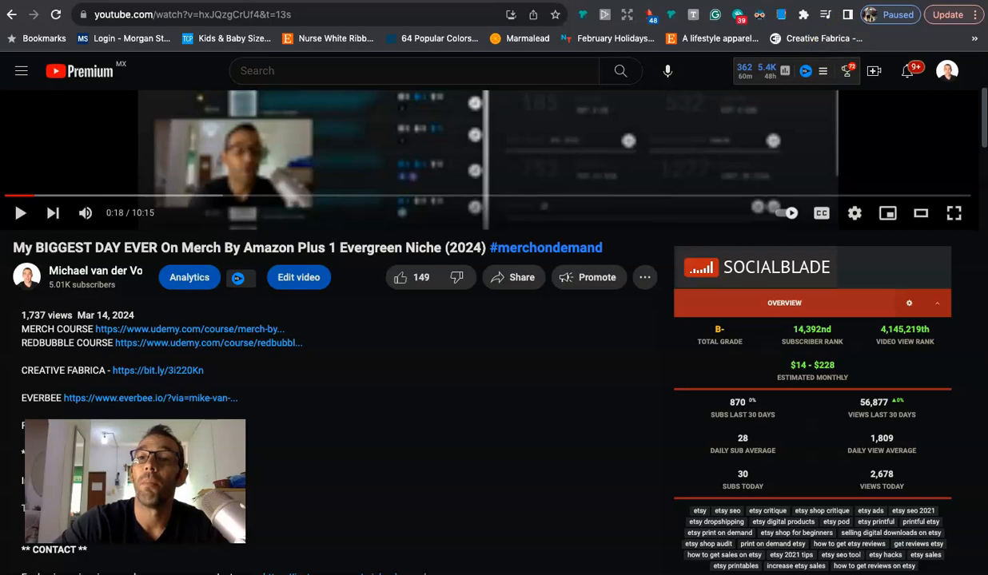
Step: Switch to the Flying Research store page and compare the Research, AI Research, Trademark and Research Bundle plans and their features
click(809, 1)
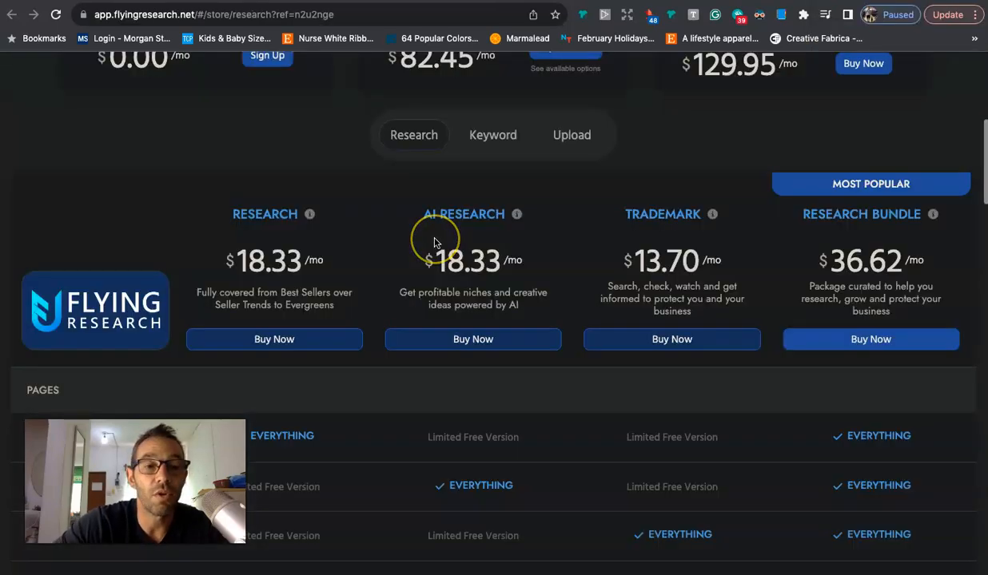
scroll(434, 243, up, 5)
scroll(262, 284, down, 7)
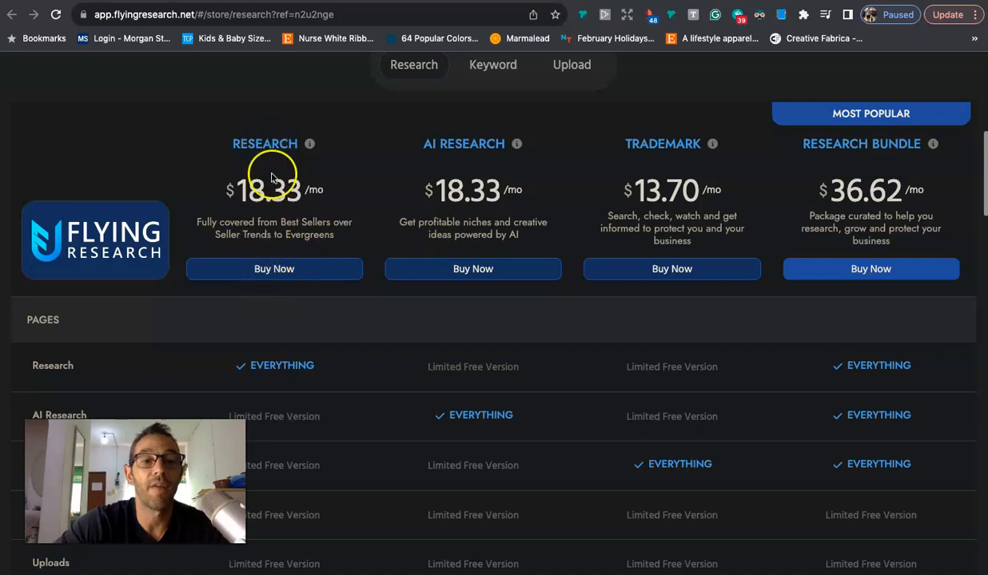
scroll(272, 152, down, 5)
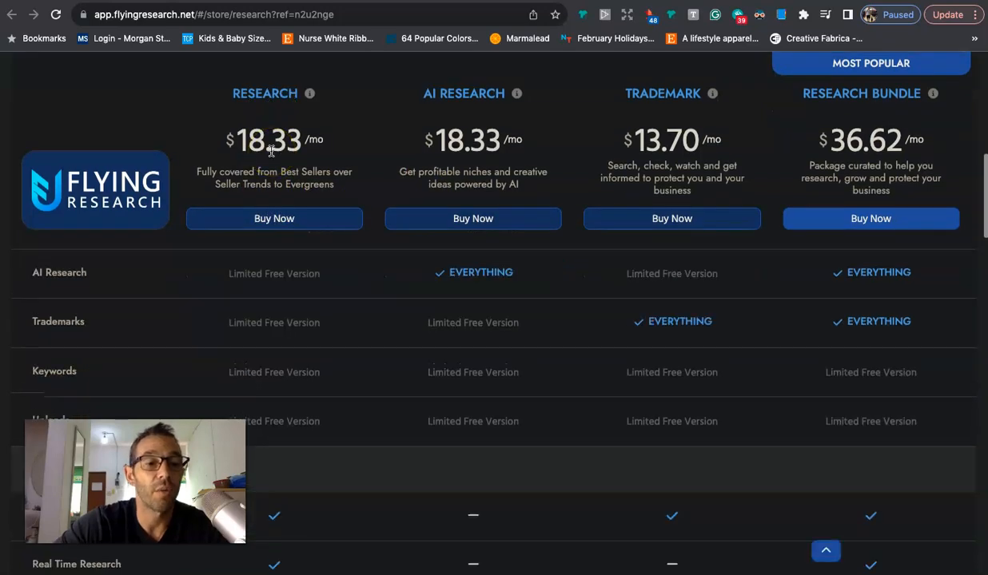
scroll(271, 152, down, 3)
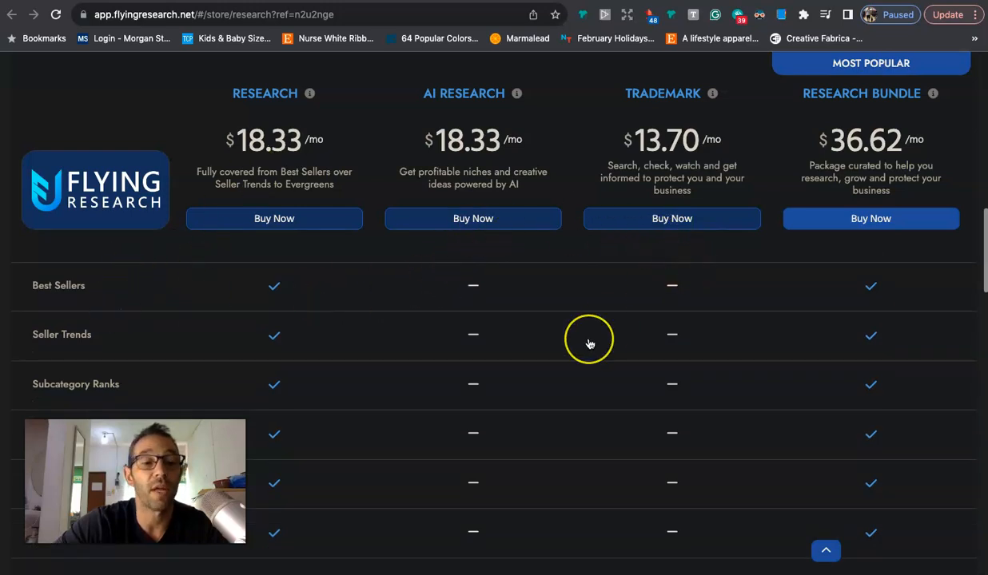
scroll(589, 344, up, 2)
scroll(589, 343, up, 3)
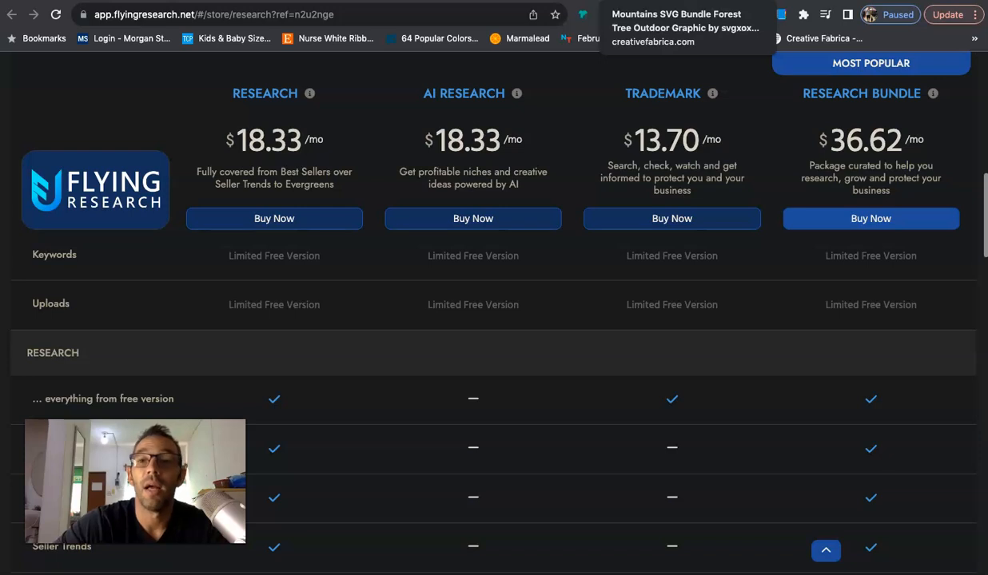
Step: Revisit the YouTube video page, switch to the Merch by Amazon dashboard, and inspect daily sales and royalties in the sales chart
click(815, 0)
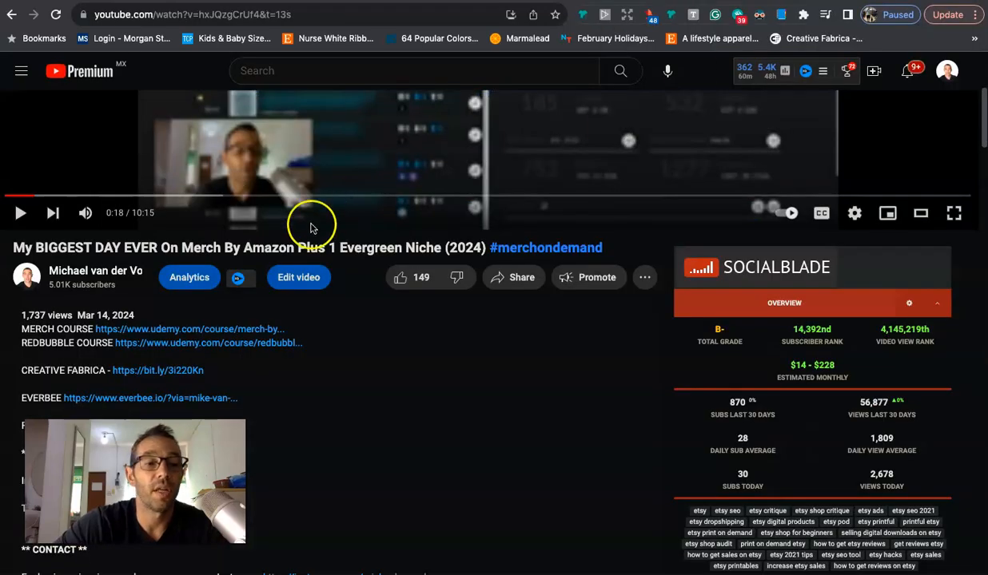
scroll(311, 227, down, 2)
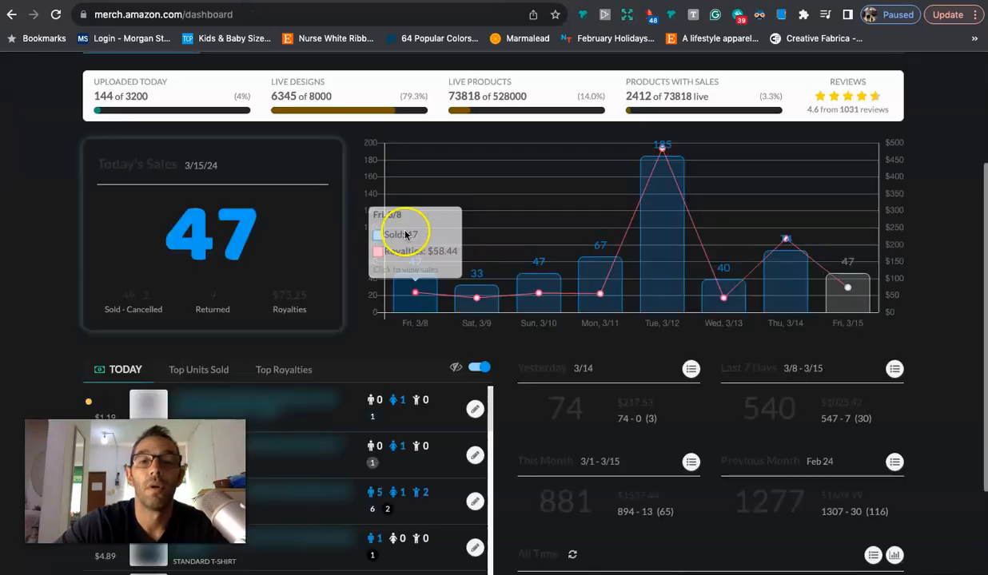
mouse_move(484, 251)
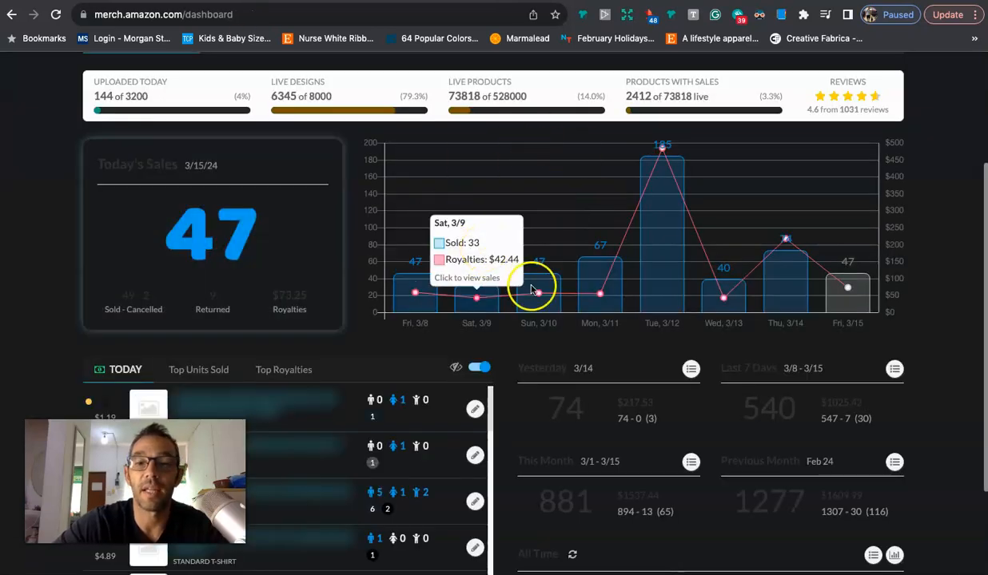
mouse_move(603, 285)
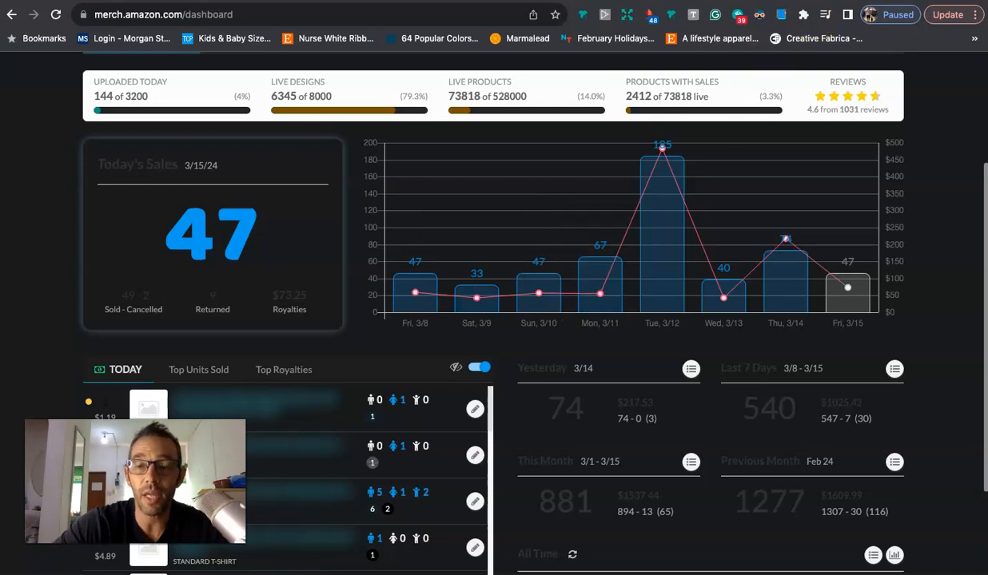